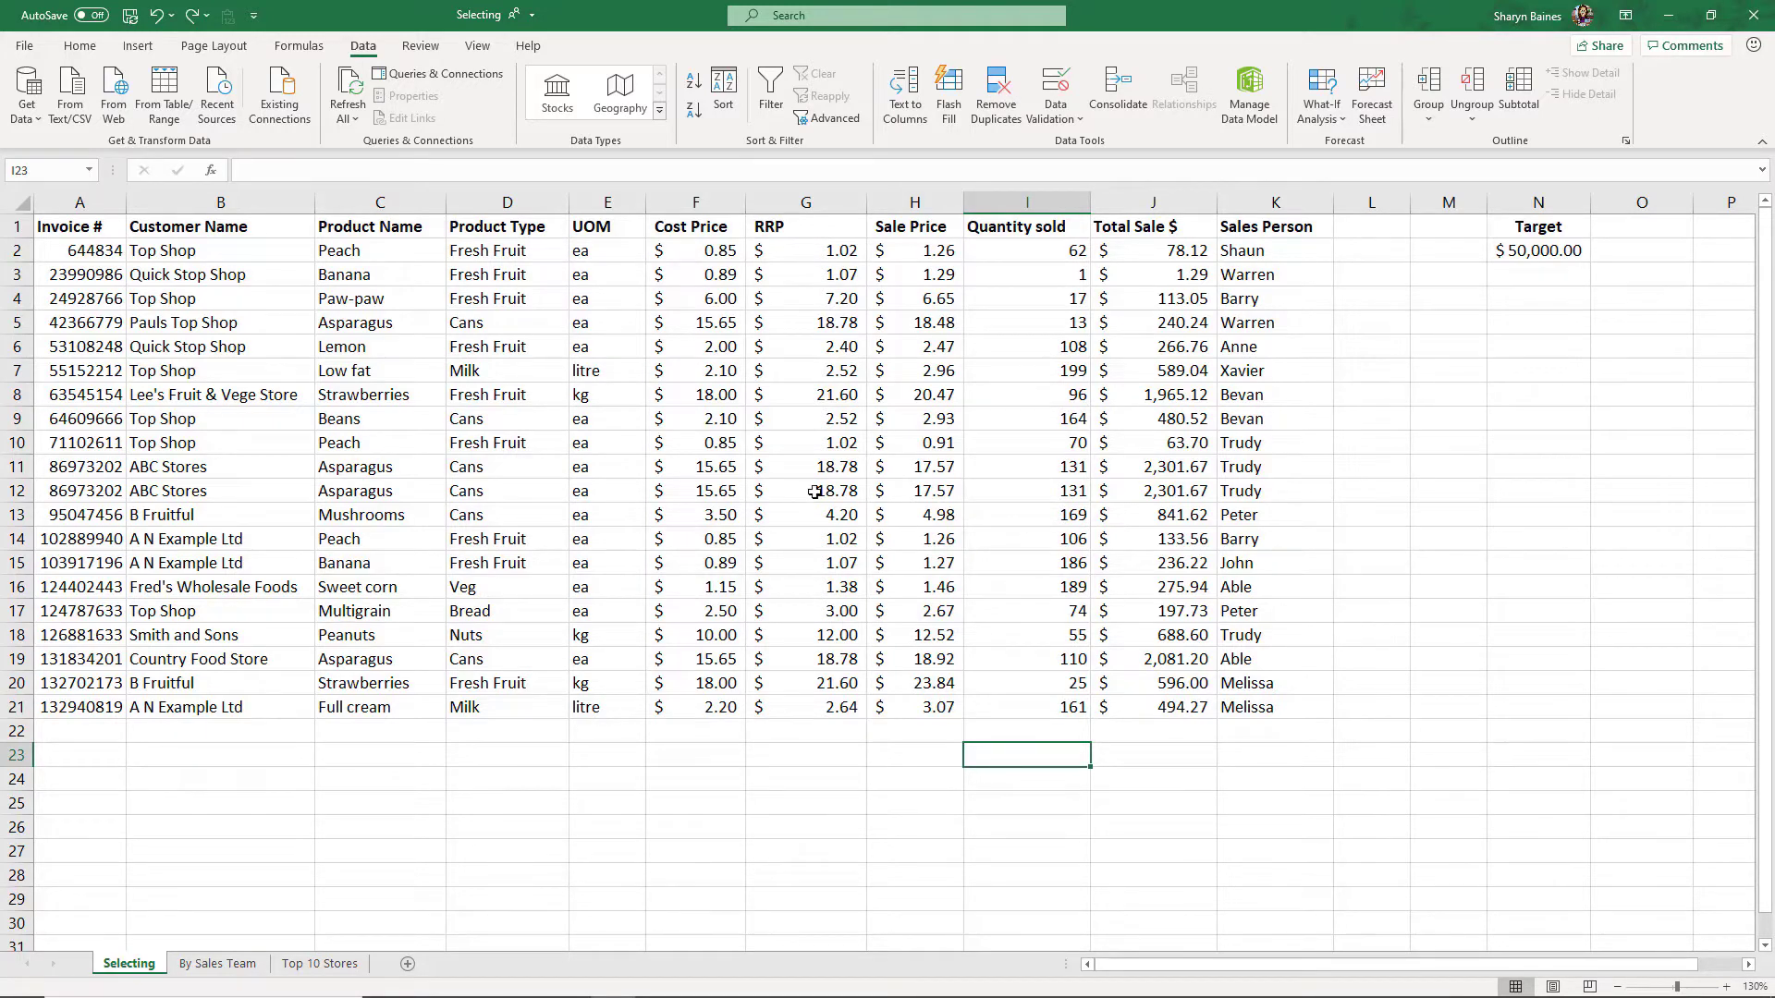
# - Use Ctrl+A from D8 and F10 to select the sales table, then from L10 to select the whole sheet
pyautogui.click(519, 399)
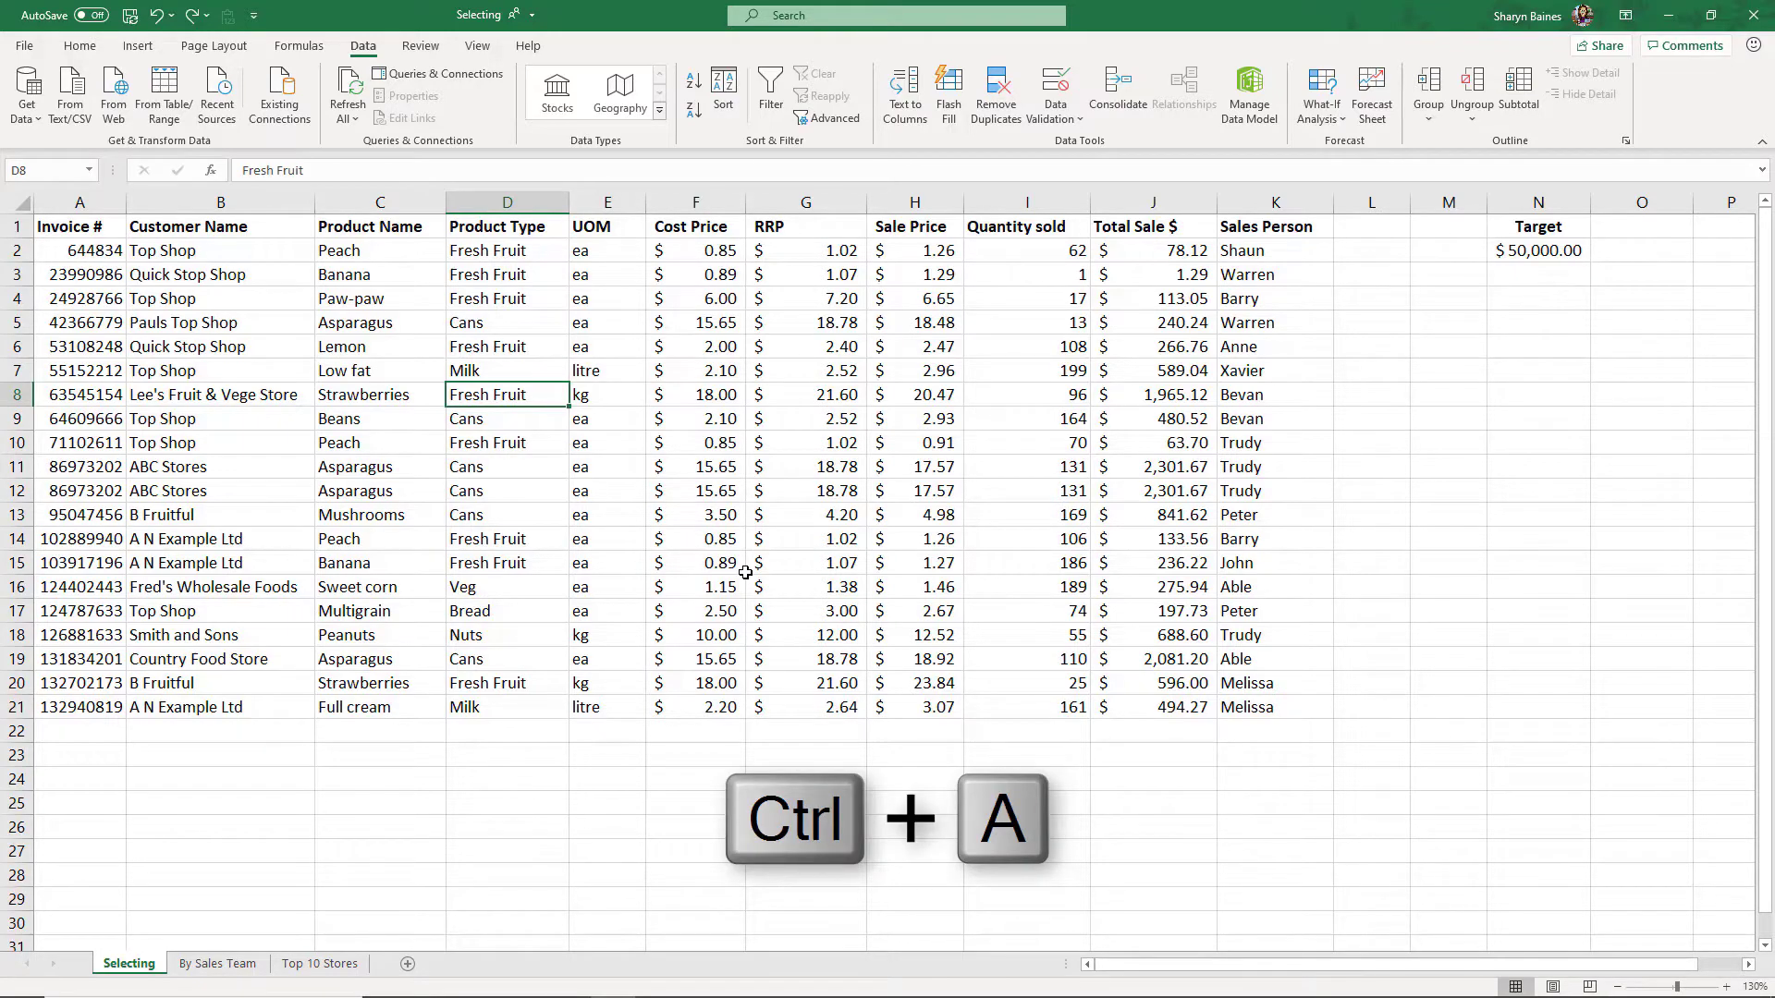
pyautogui.hotkey('ctrl', 'a')
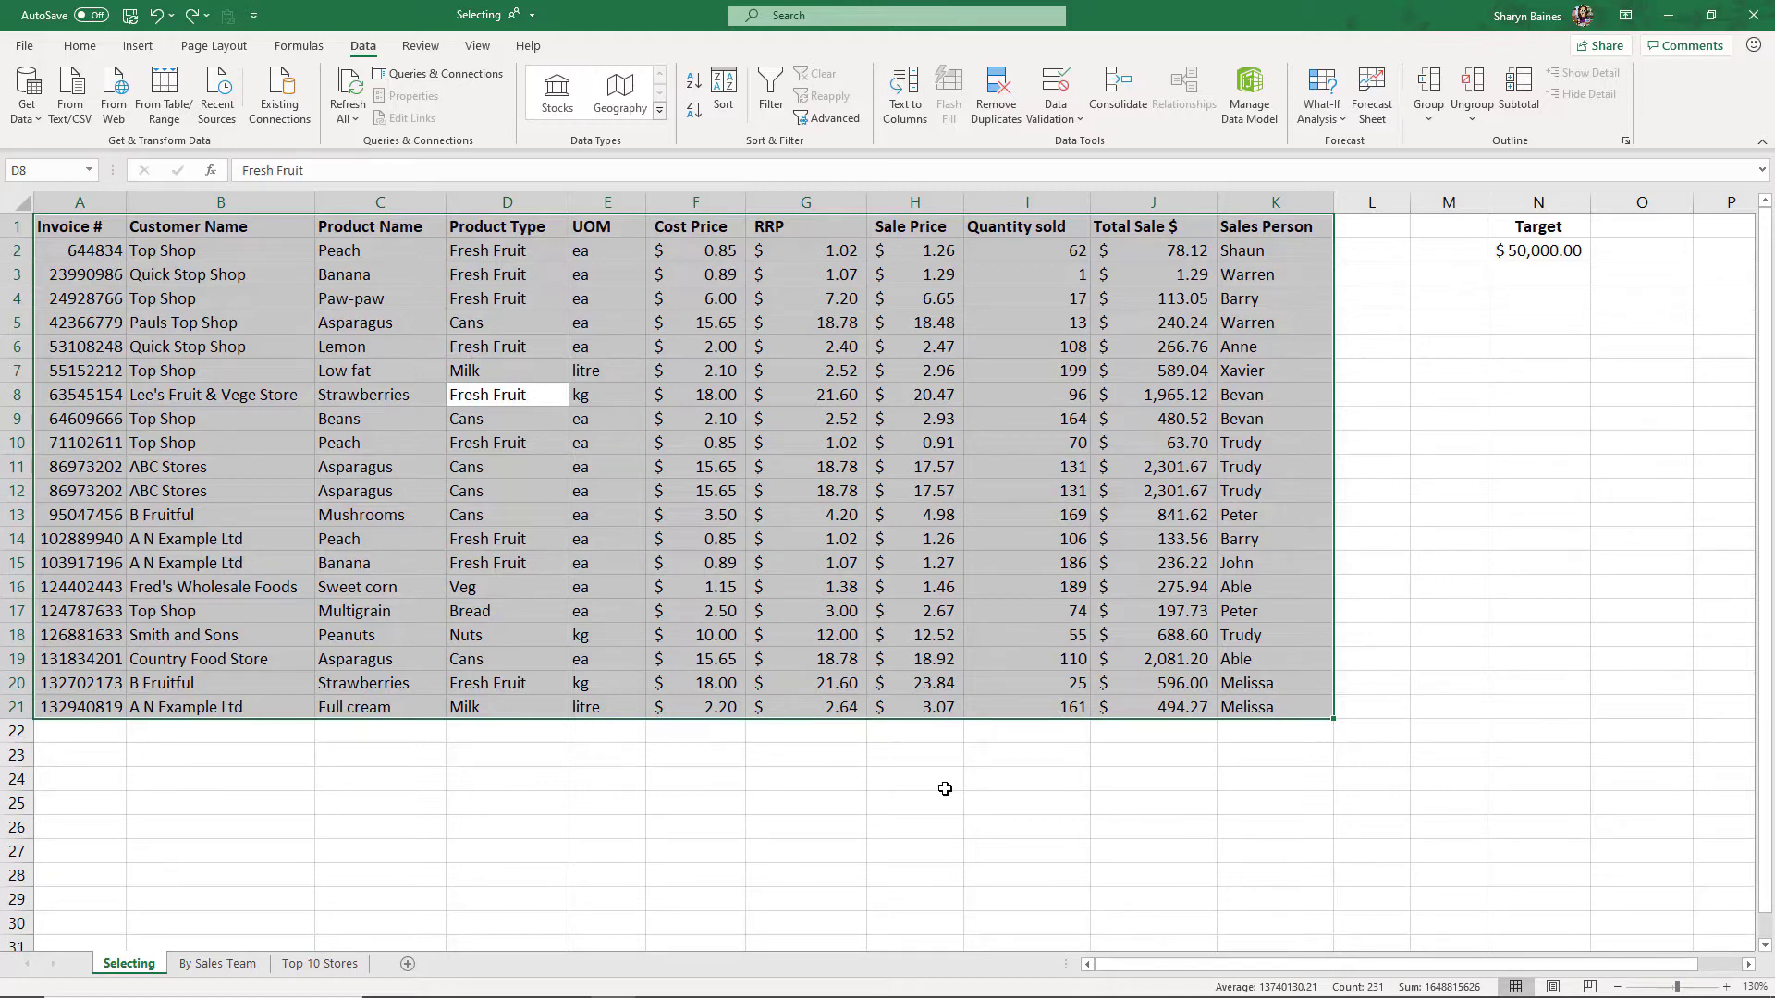
pyautogui.click(696, 441)
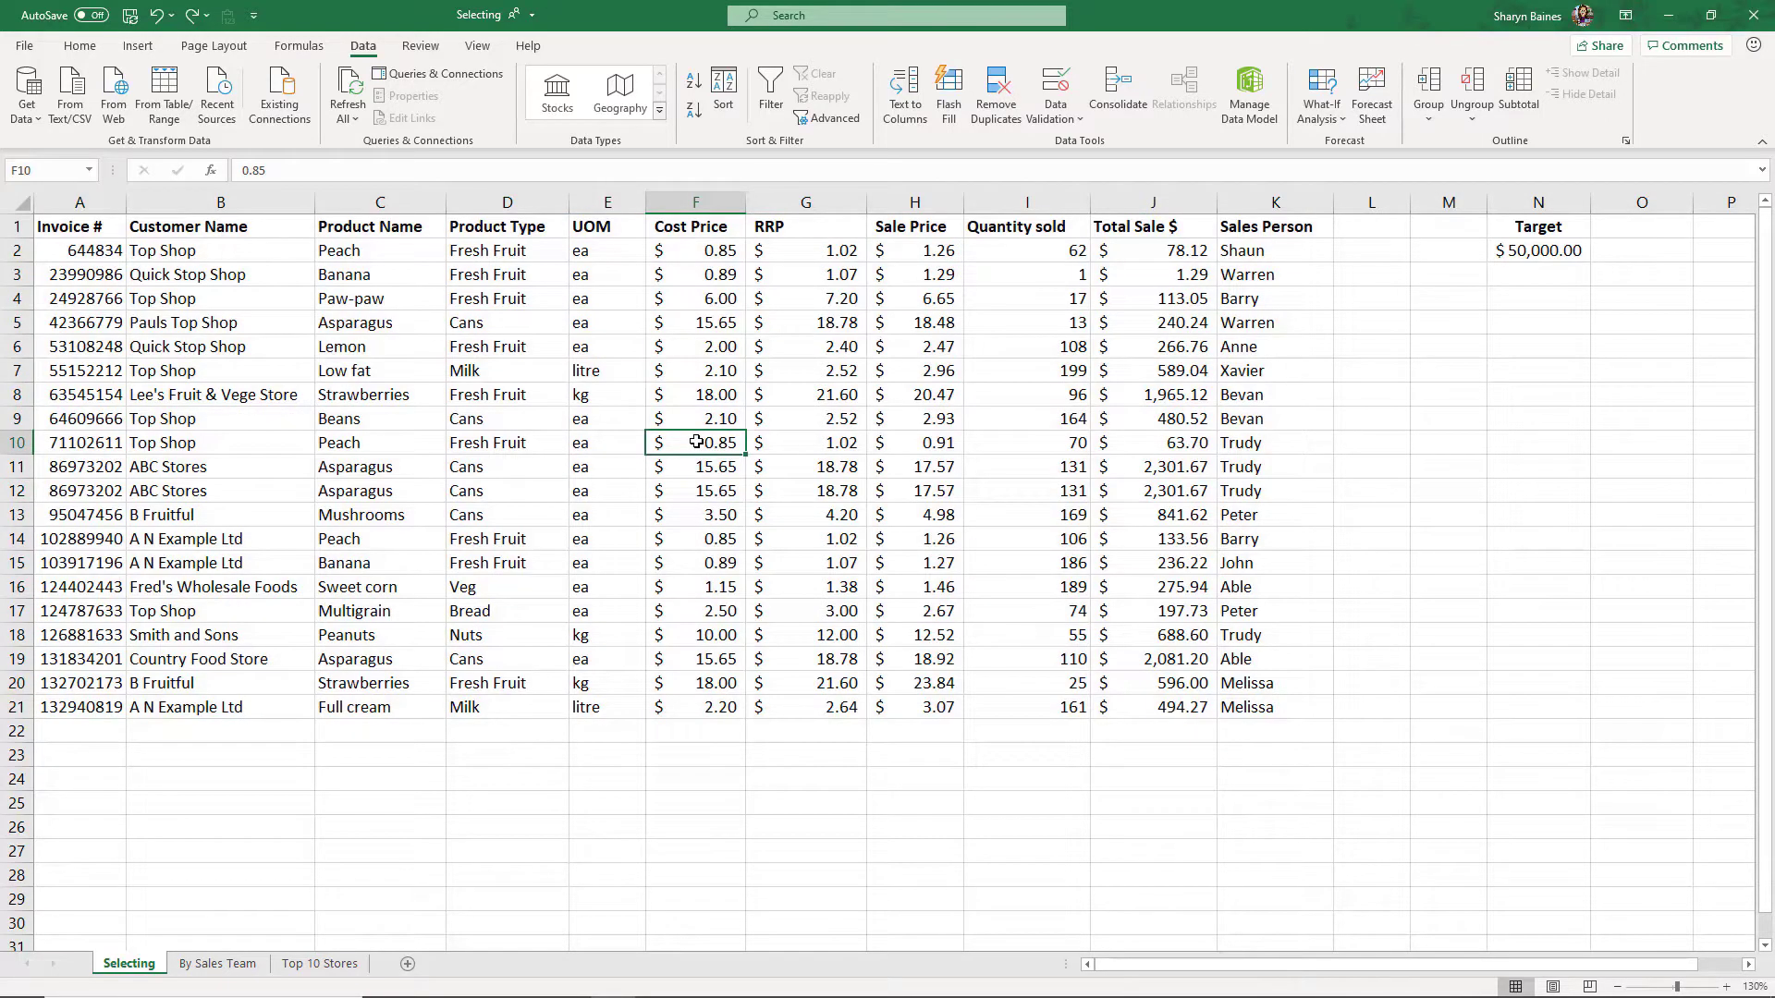
pyautogui.hotkey('ctrl', 'a')
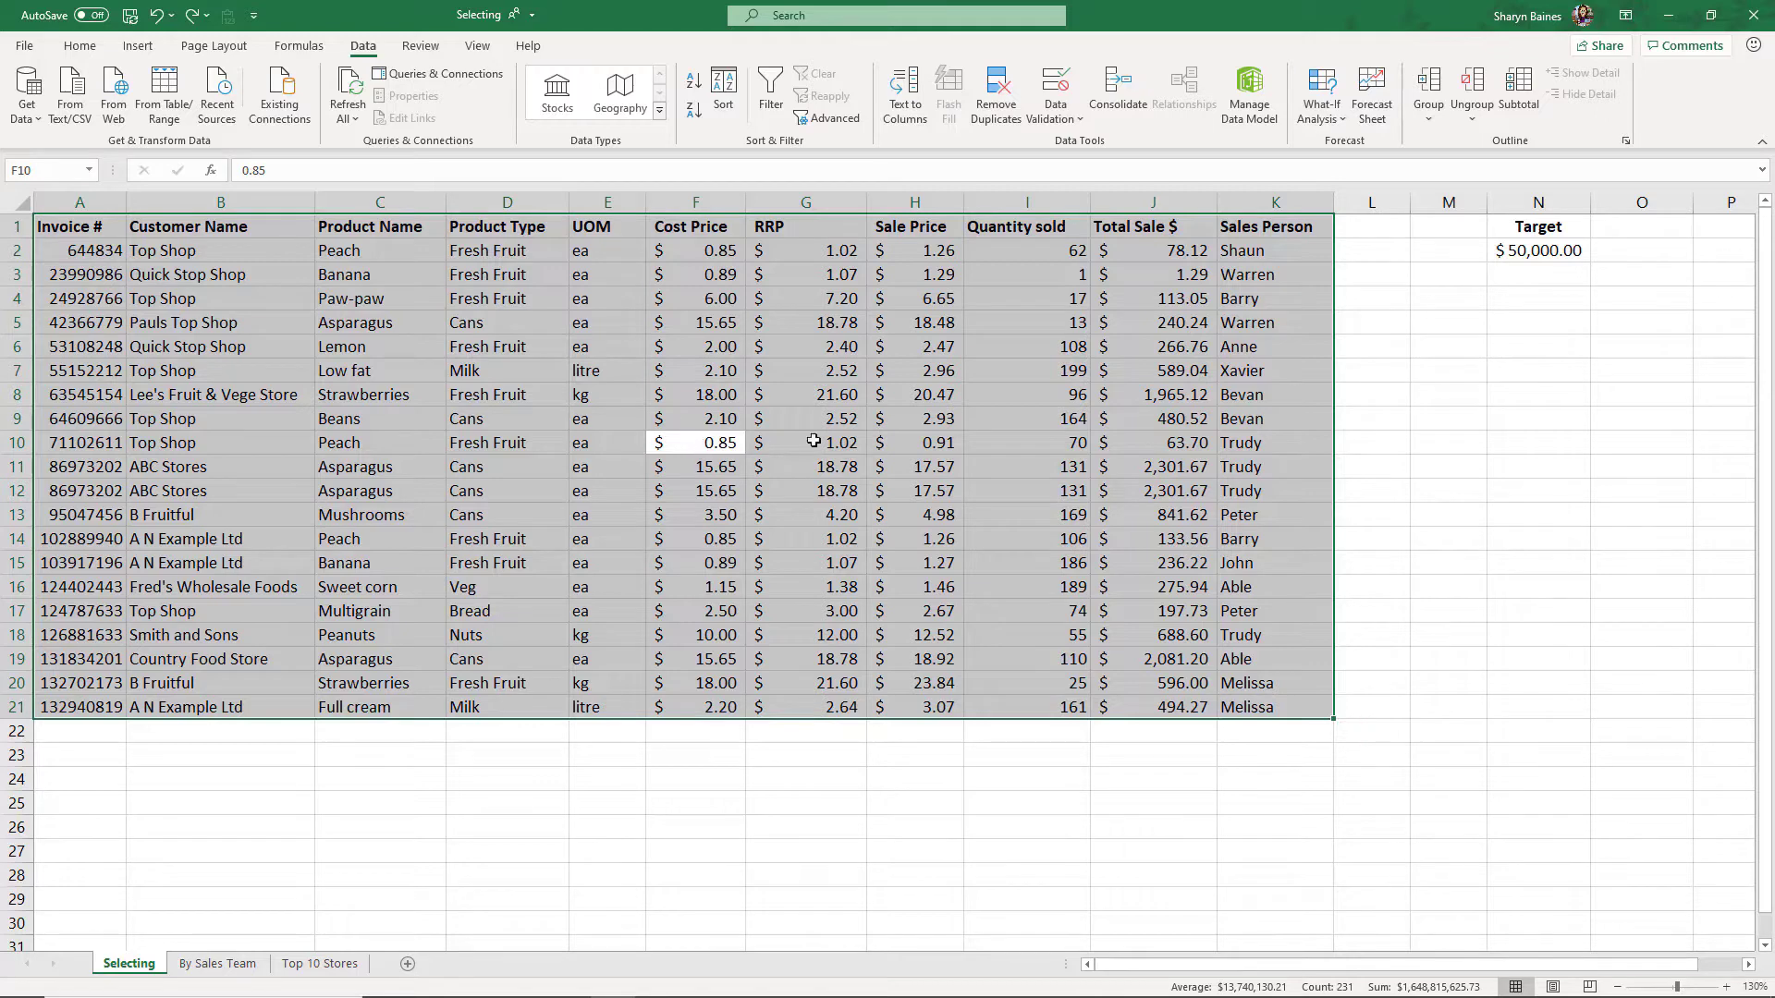
pyautogui.click(1399, 433)
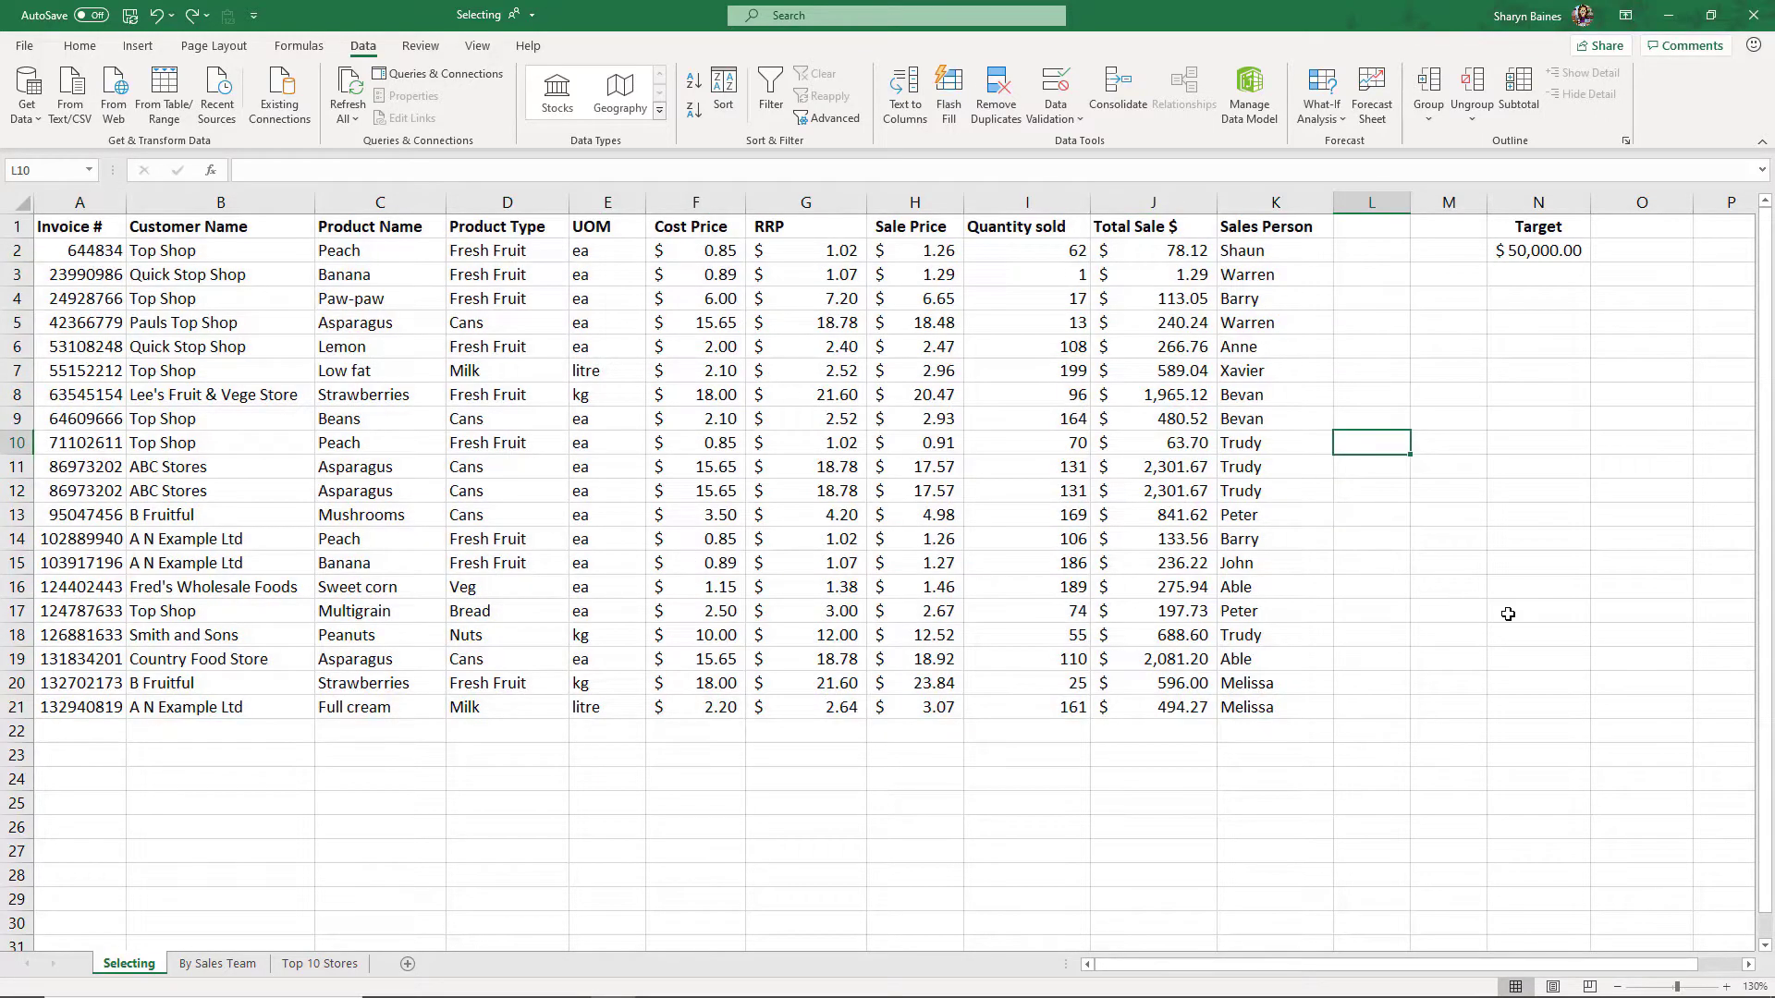
pyautogui.hotkey('ctrl', 'a')
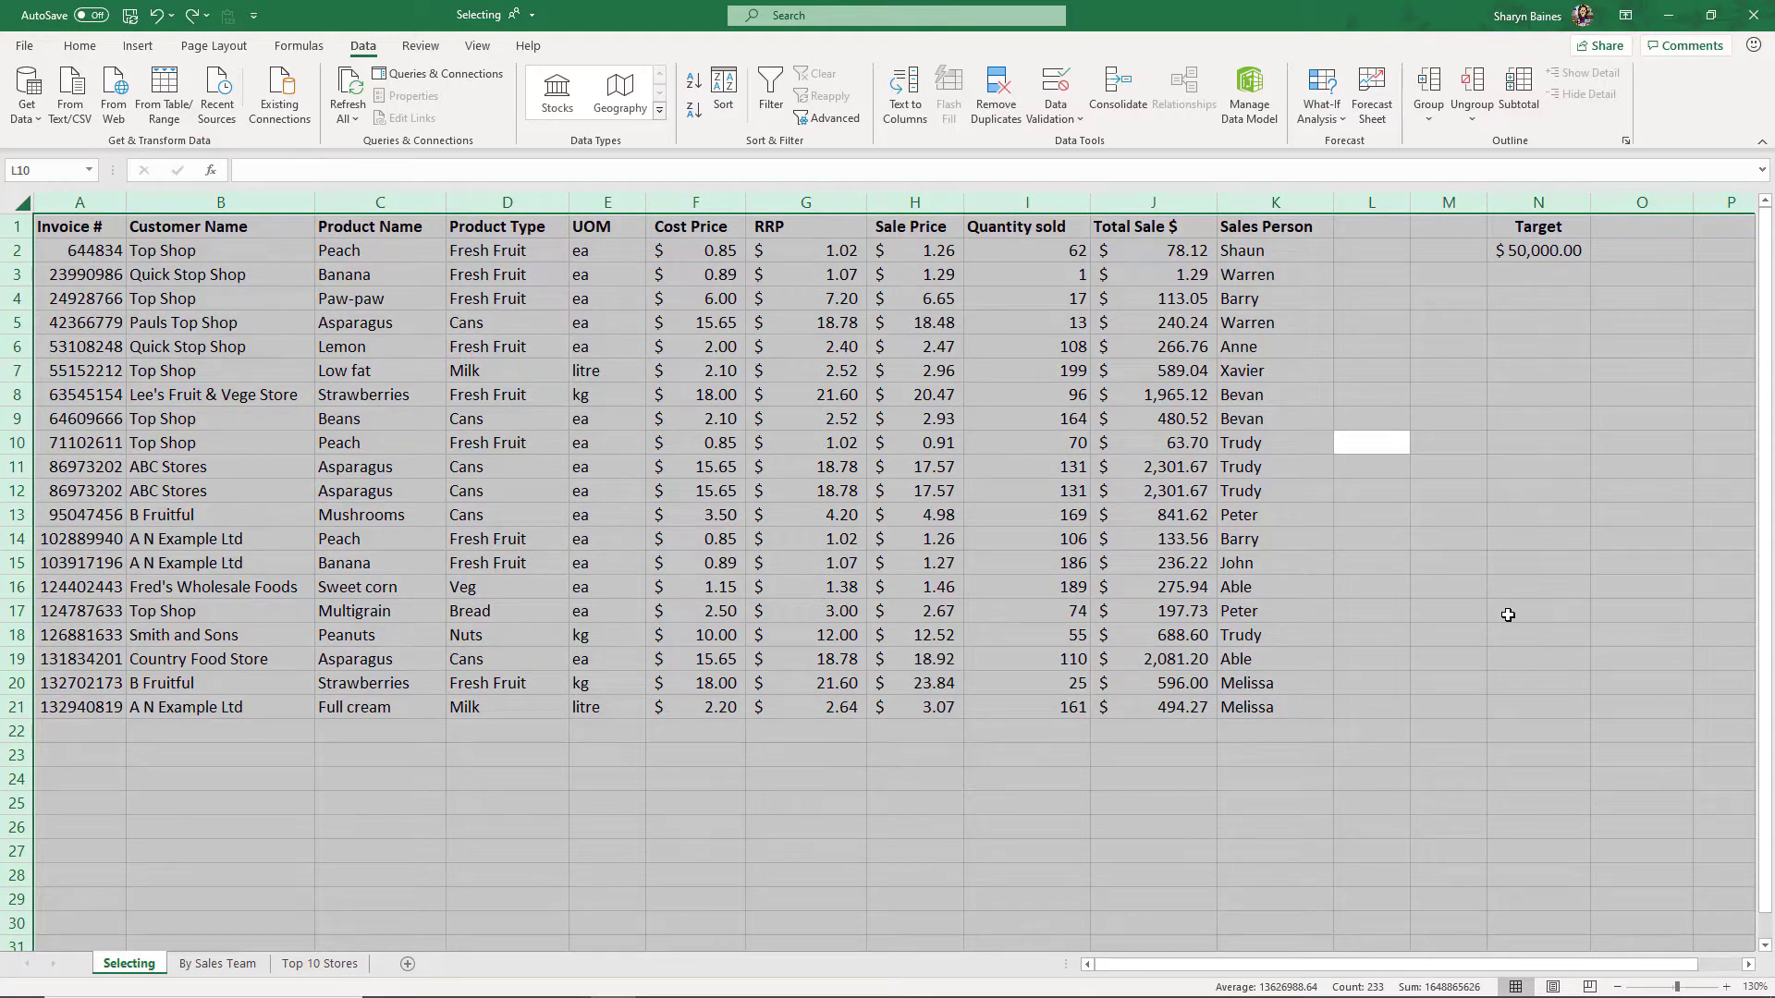
# - Select all cells with the corner button, then the sales table from C10 with Ctrl+A, ending on D9
pyautogui.click(1508, 615)
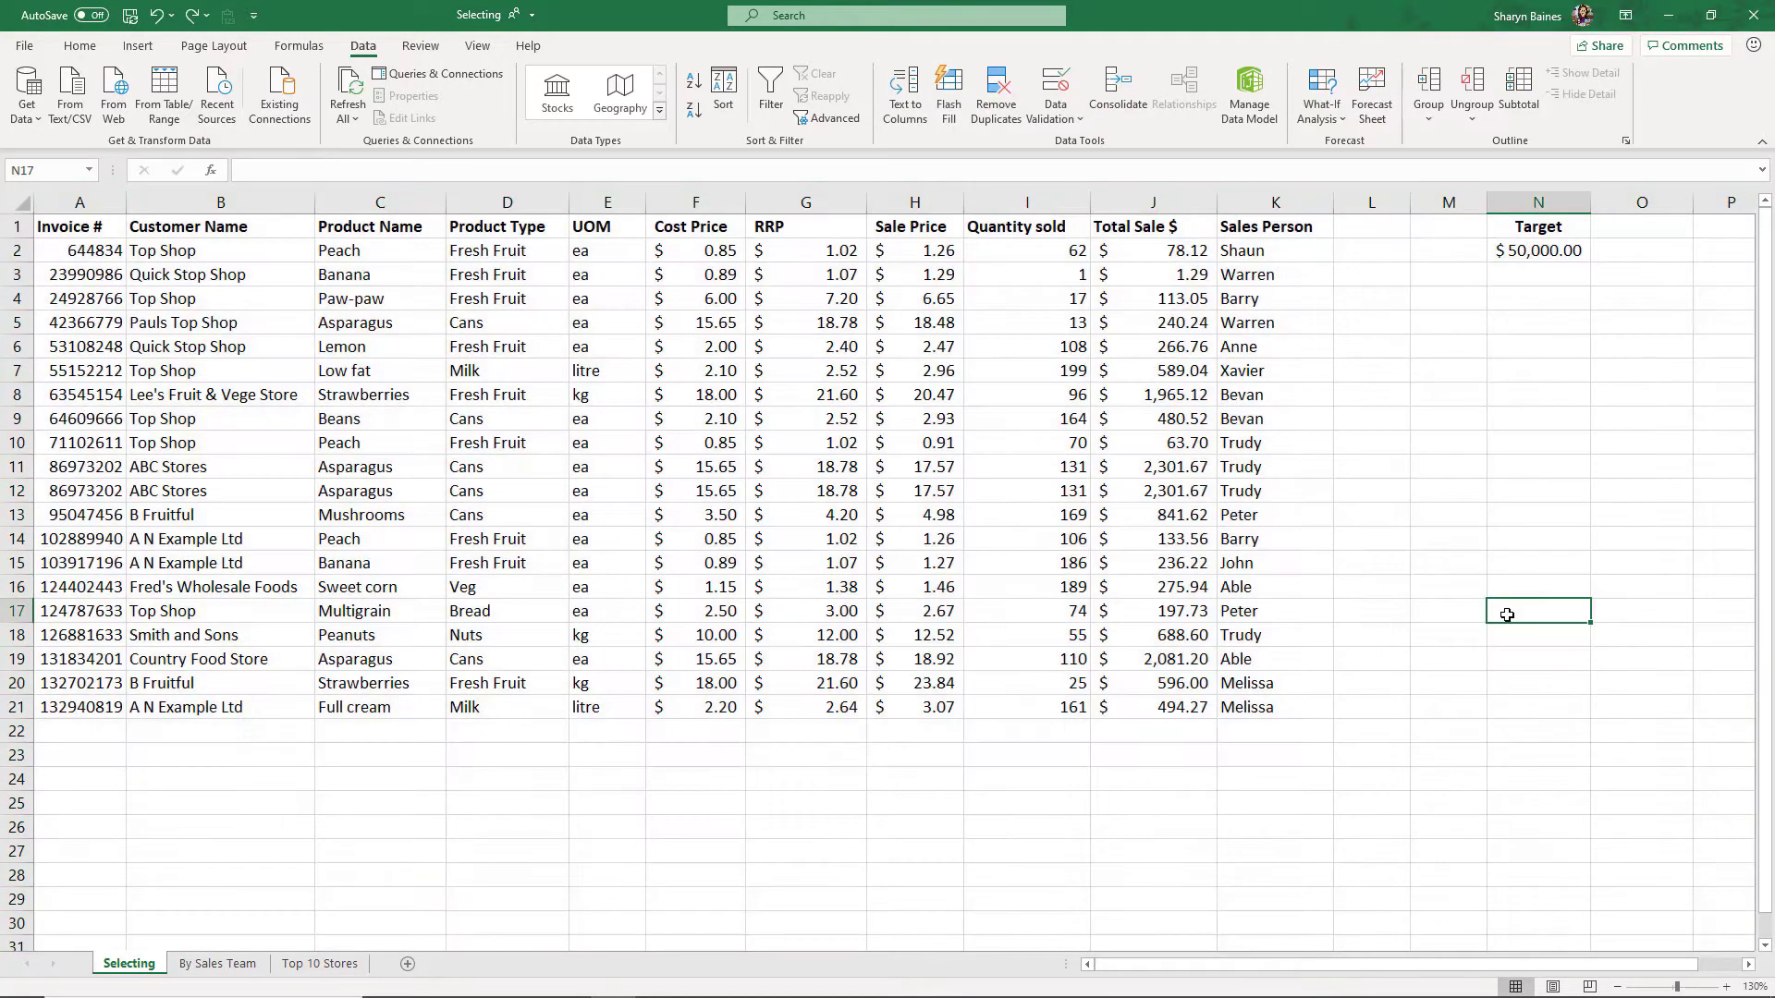
pyautogui.click(25, 202)
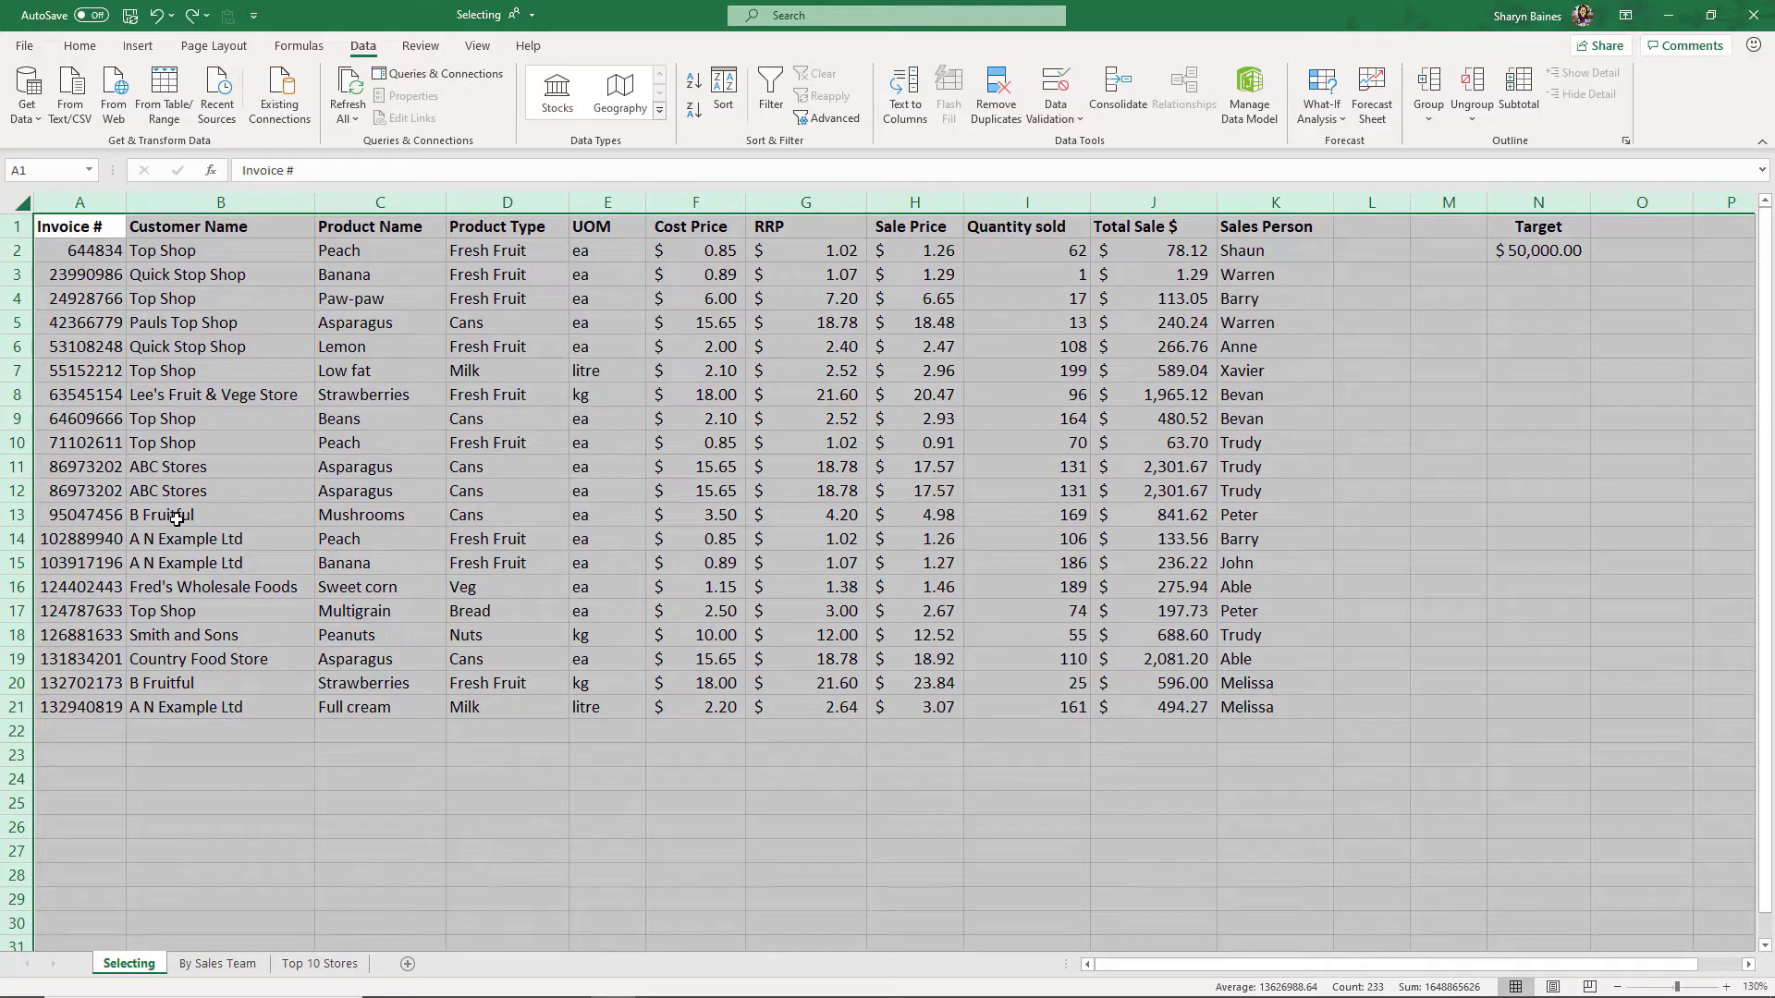
pyautogui.click(367, 444)
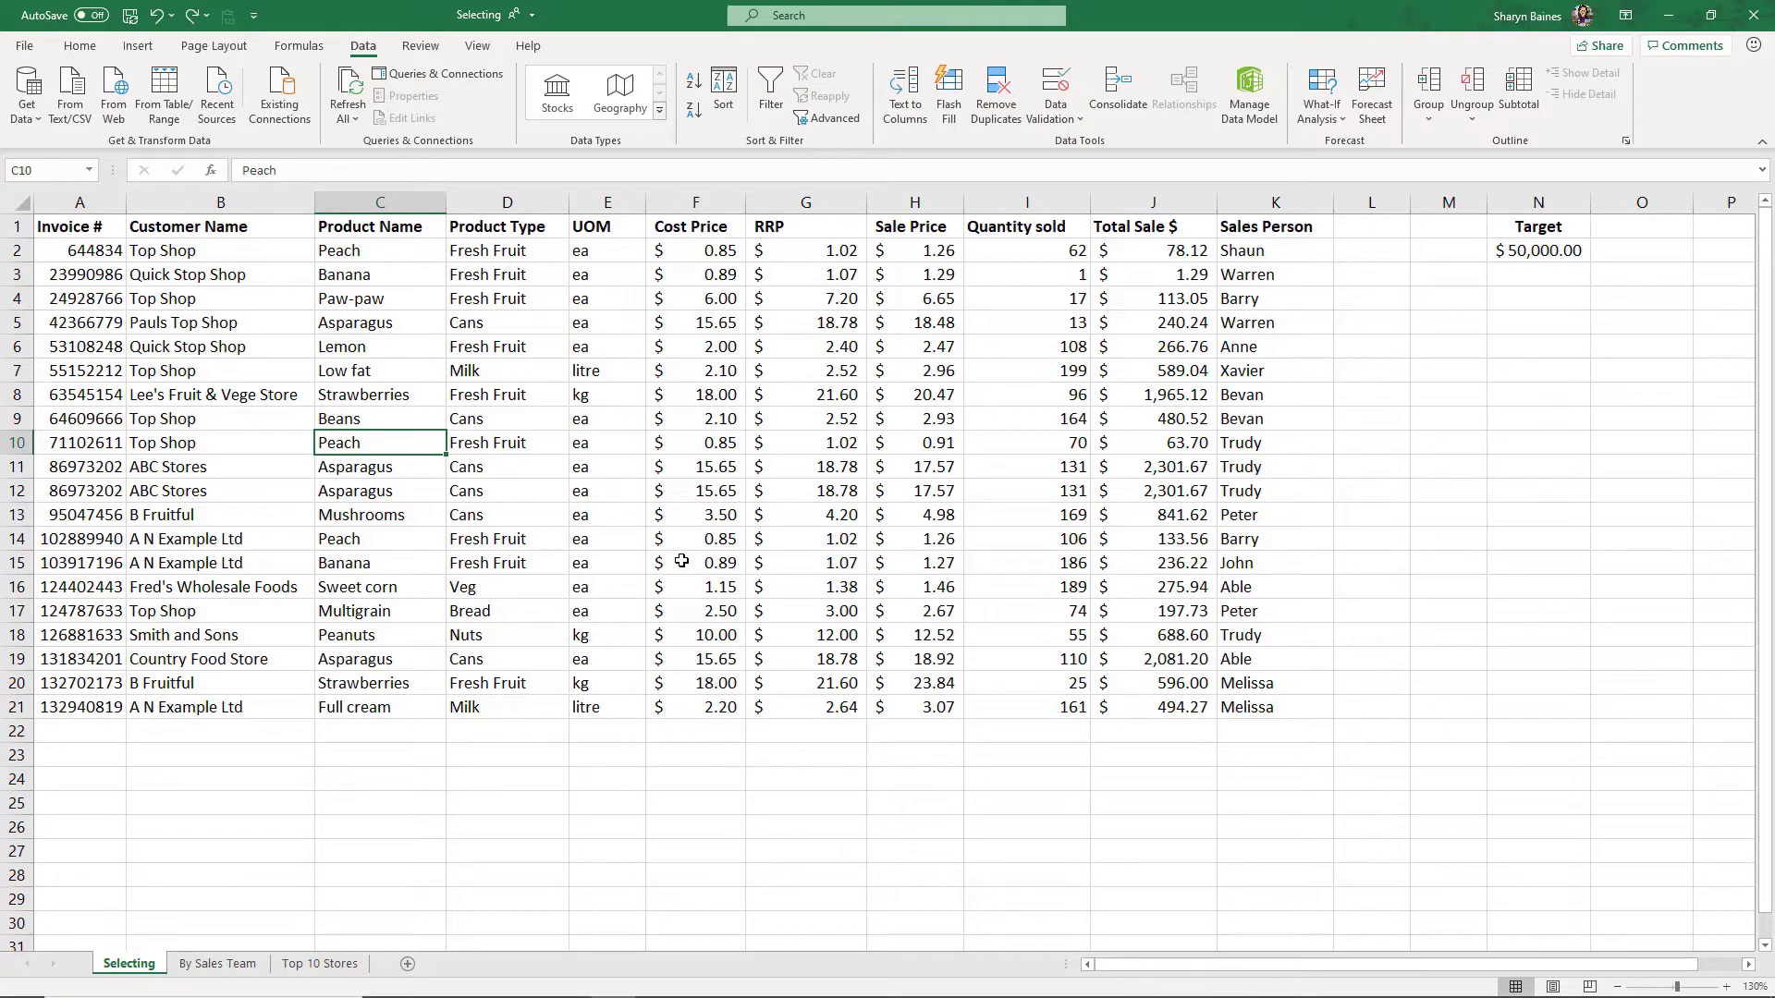
pyautogui.hotkey('ctrl', 'a')
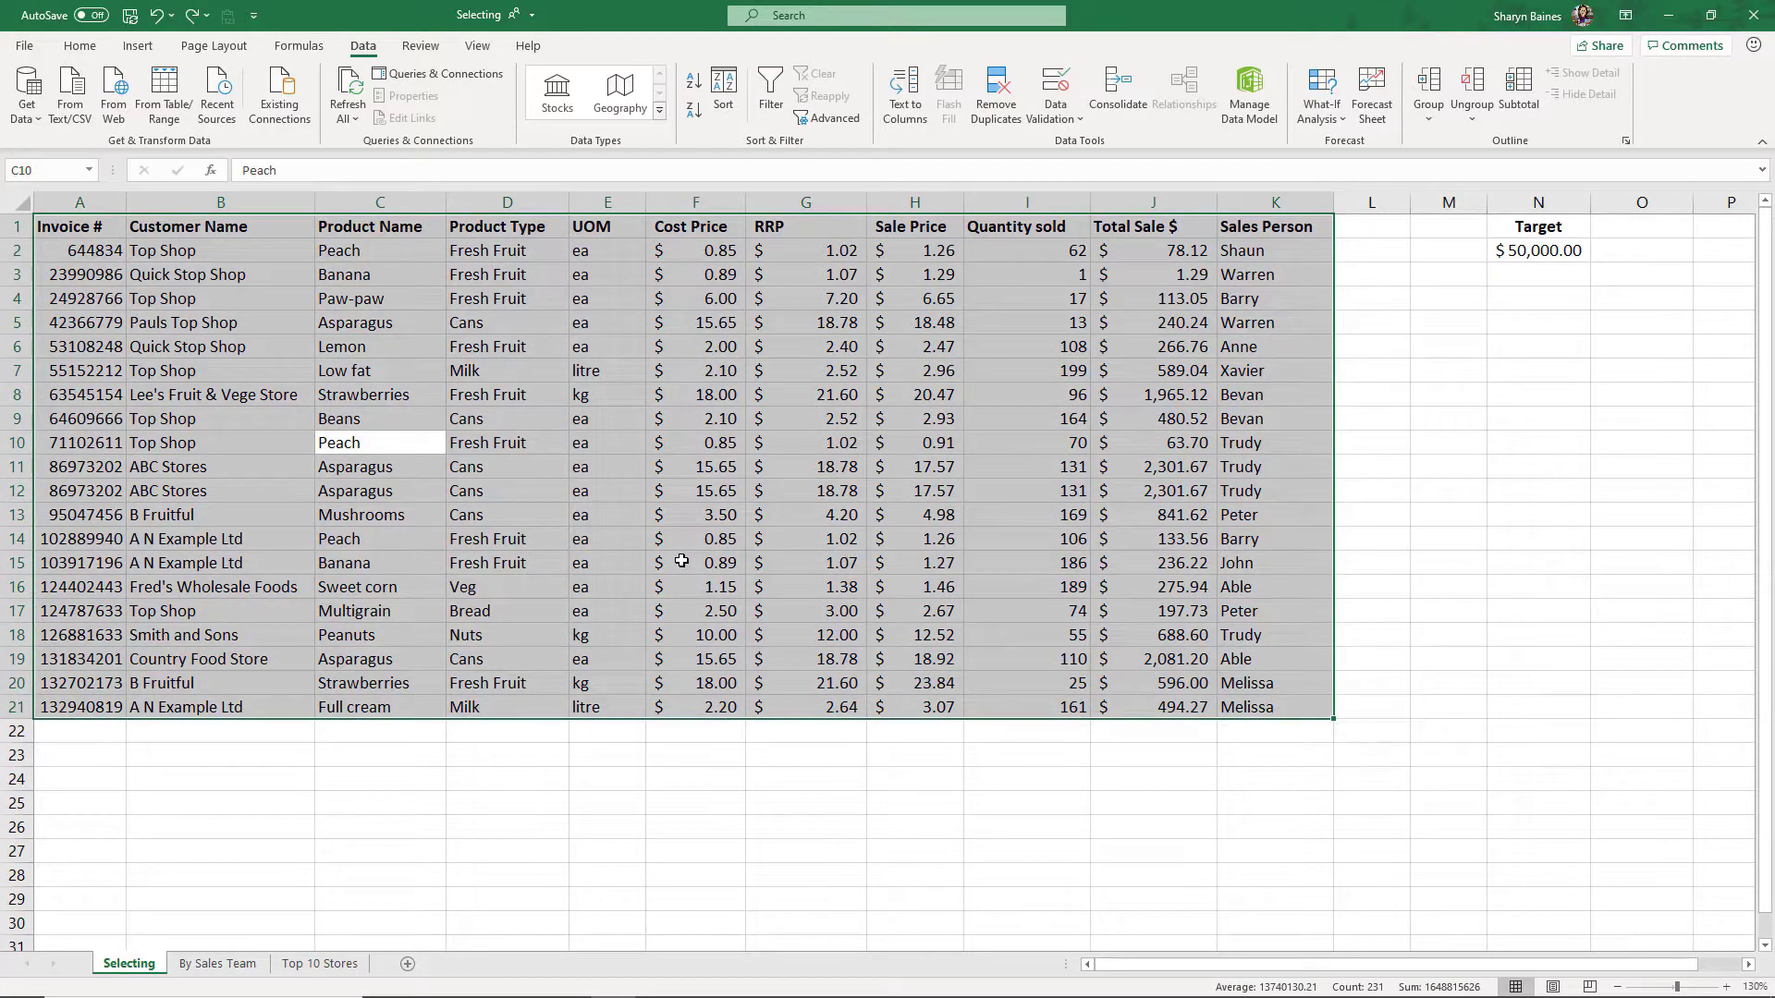
pyautogui.click(557, 427)
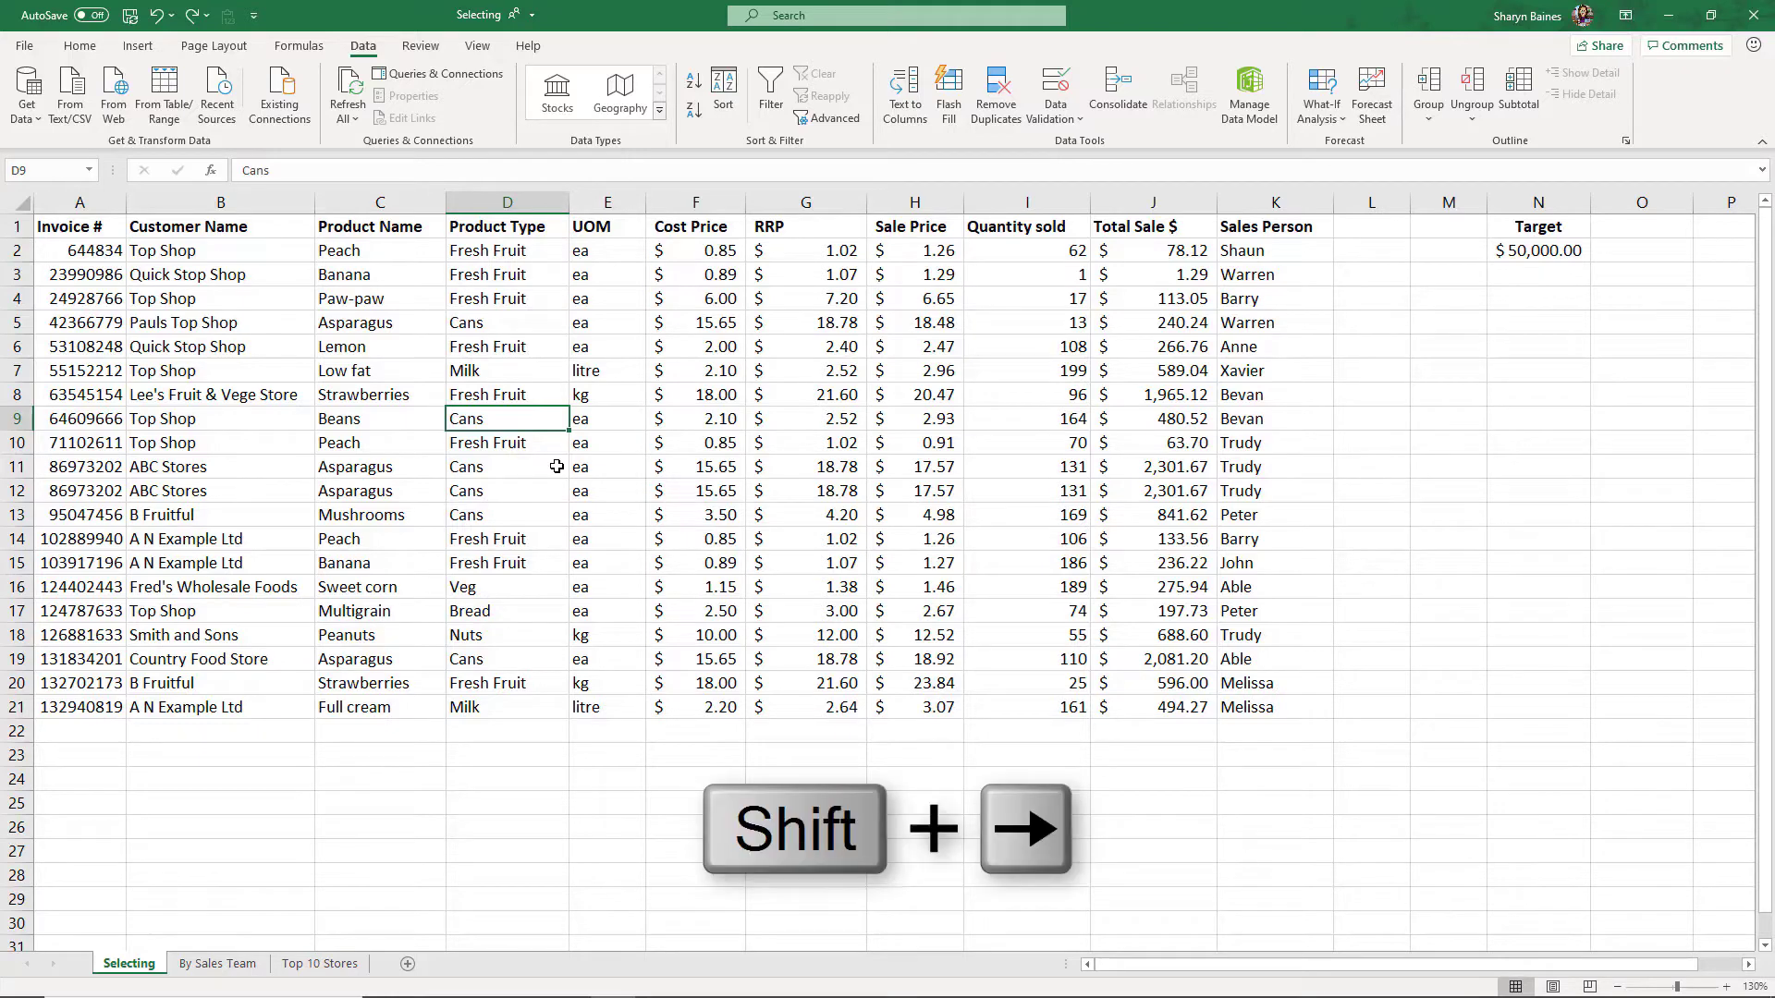
# - Extend a selection from D9 across to Sale Price and down several rows with Shift+arrows
pyautogui.hotkey('shift', 'Right')
pyautogui.hotkey('shift', 'Right')
pyautogui.hotkey('shift', 'Right')
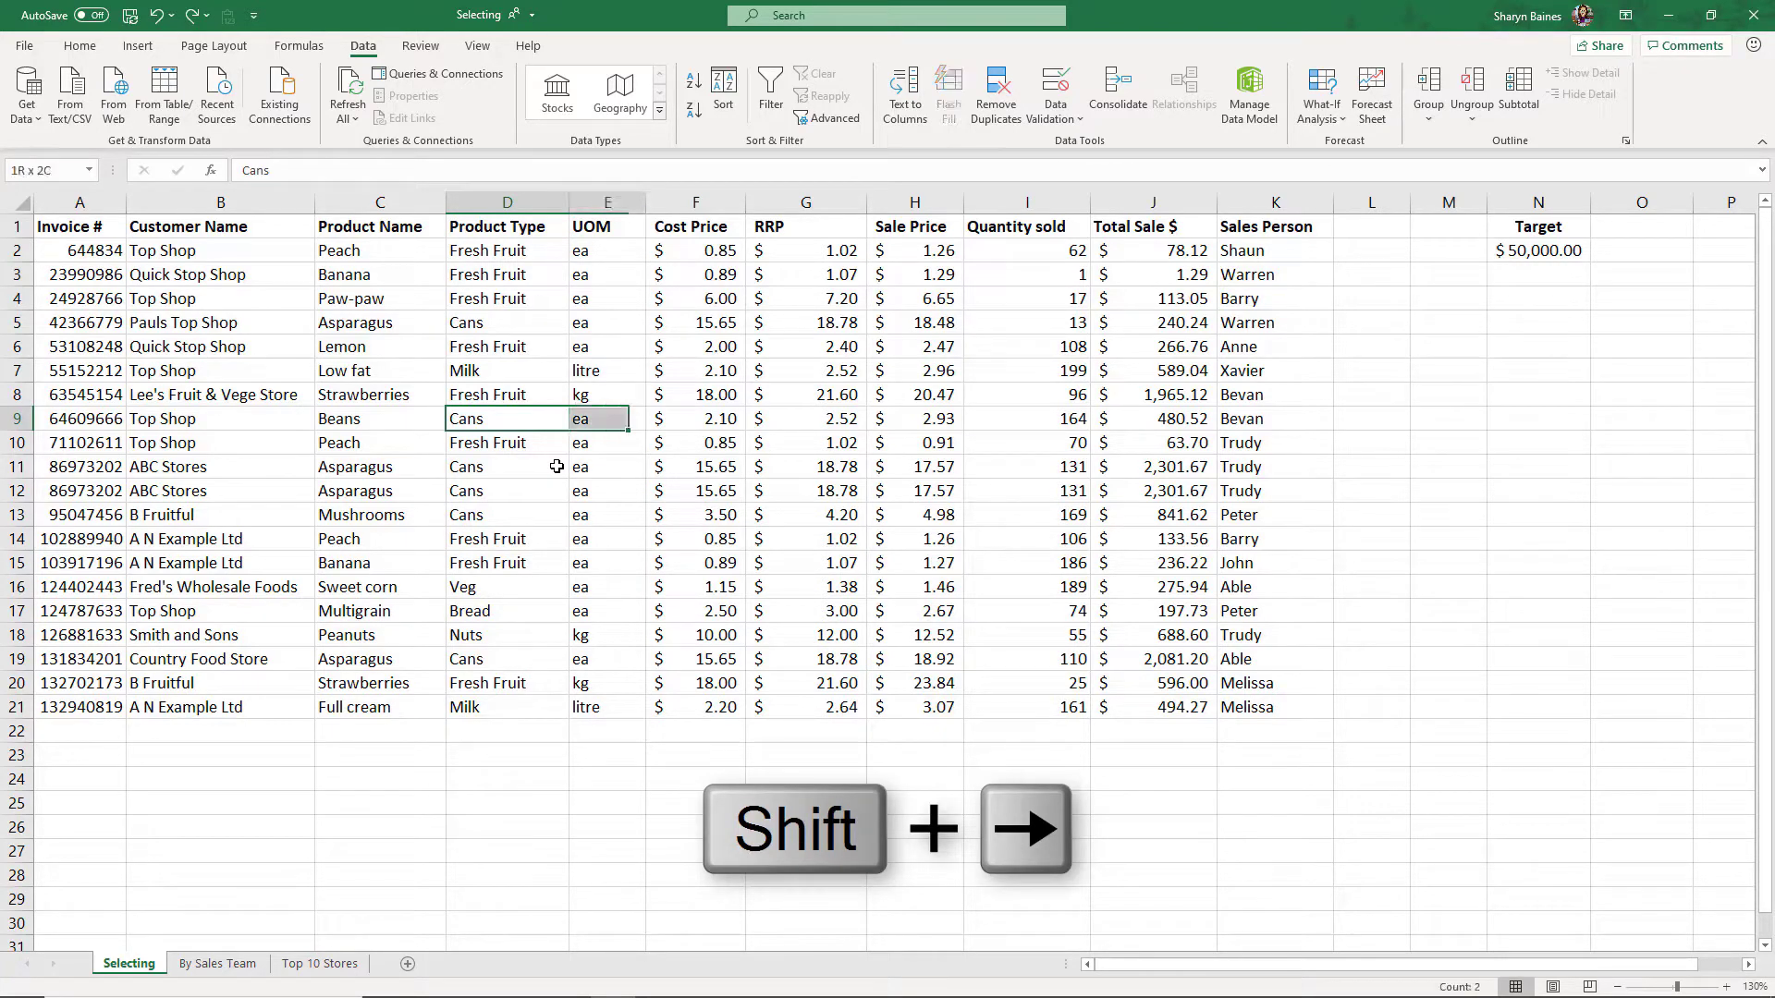
pyautogui.hotkey('shift', 'Right')
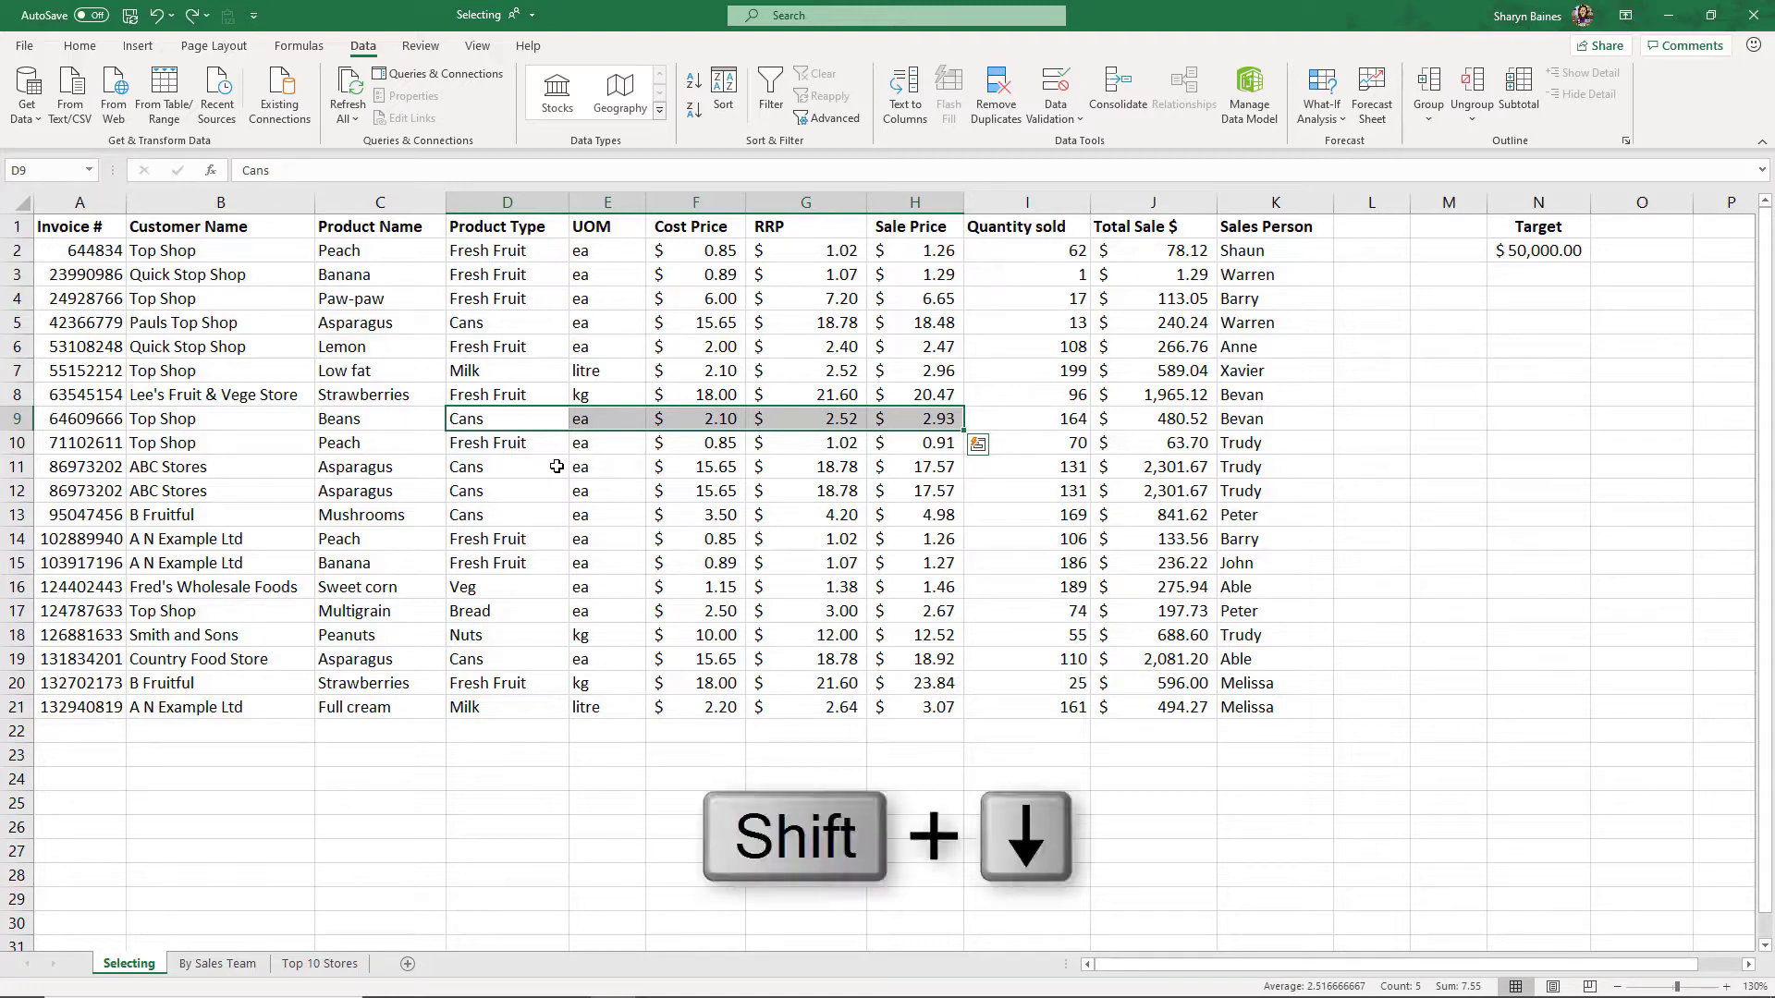
pyautogui.hotkey('shift', 'Down')
pyautogui.hotkey('shift', 'Down')
pyautogui.hotkey('shift', 'Down')
pyautogui.hotkey('shift', 'Down')
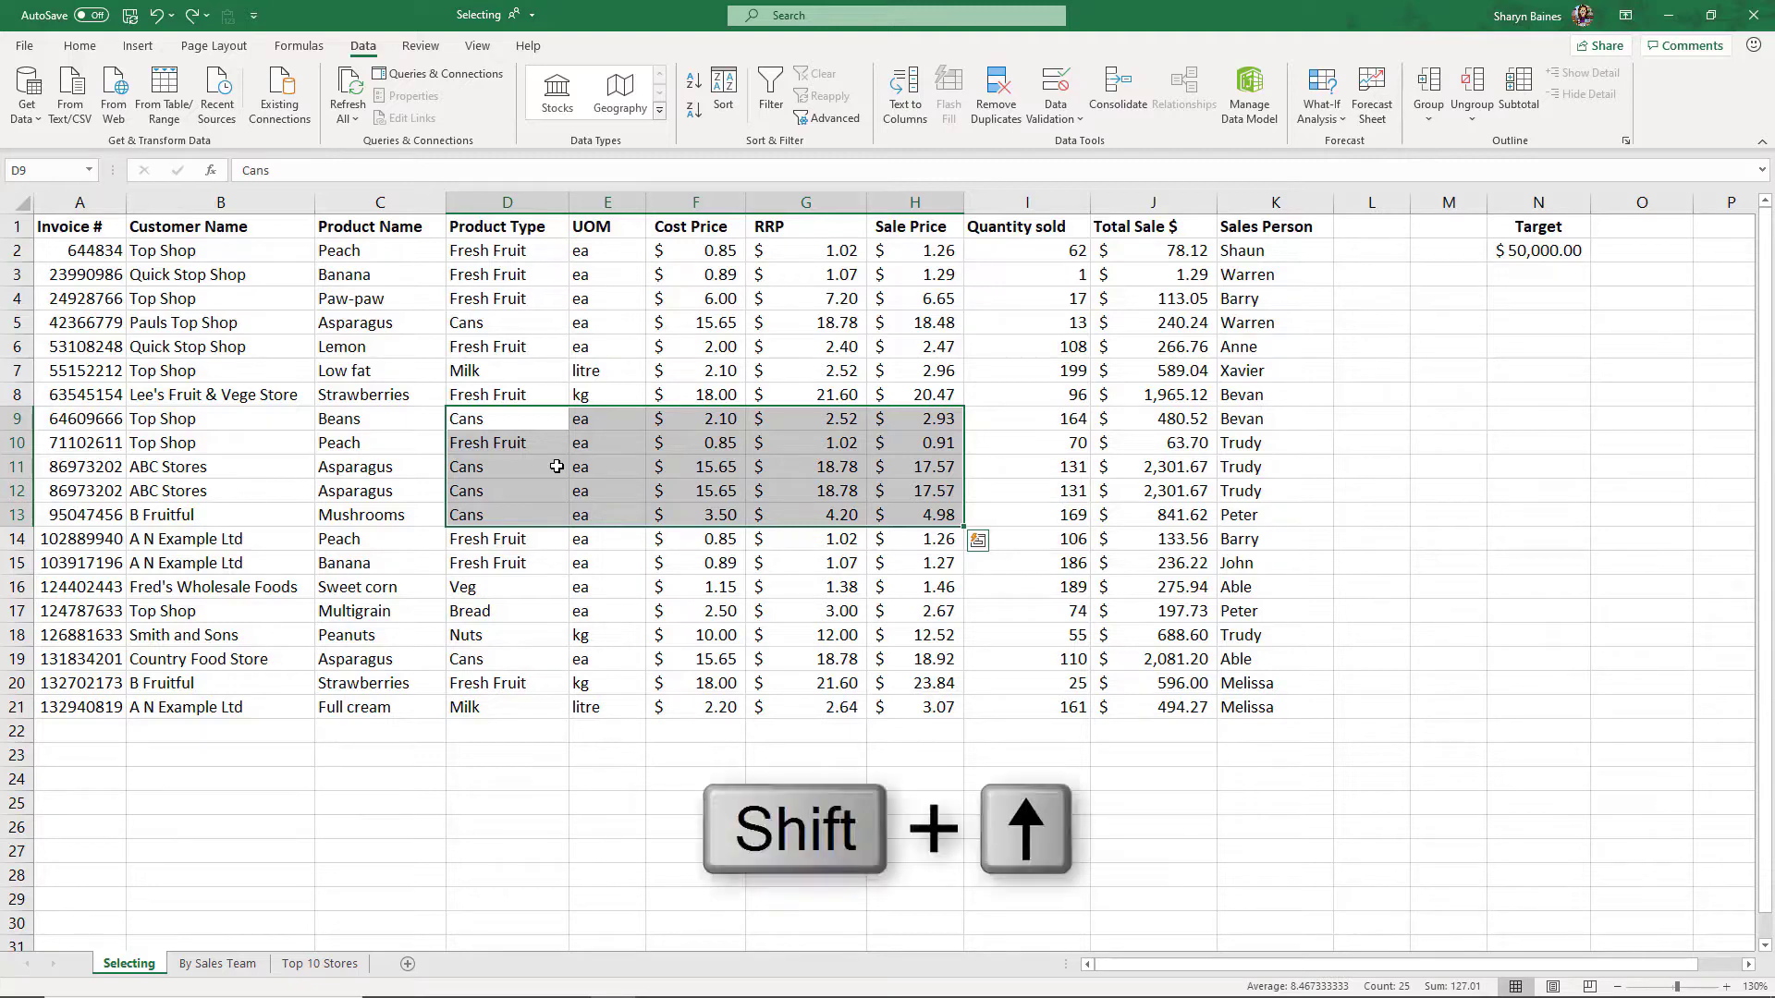
pyautogui.hotkey('shift', 'Up')
pyautogui.hotkey('shift', 'Up')
pyautogui.hotkey('shift', 'Up')
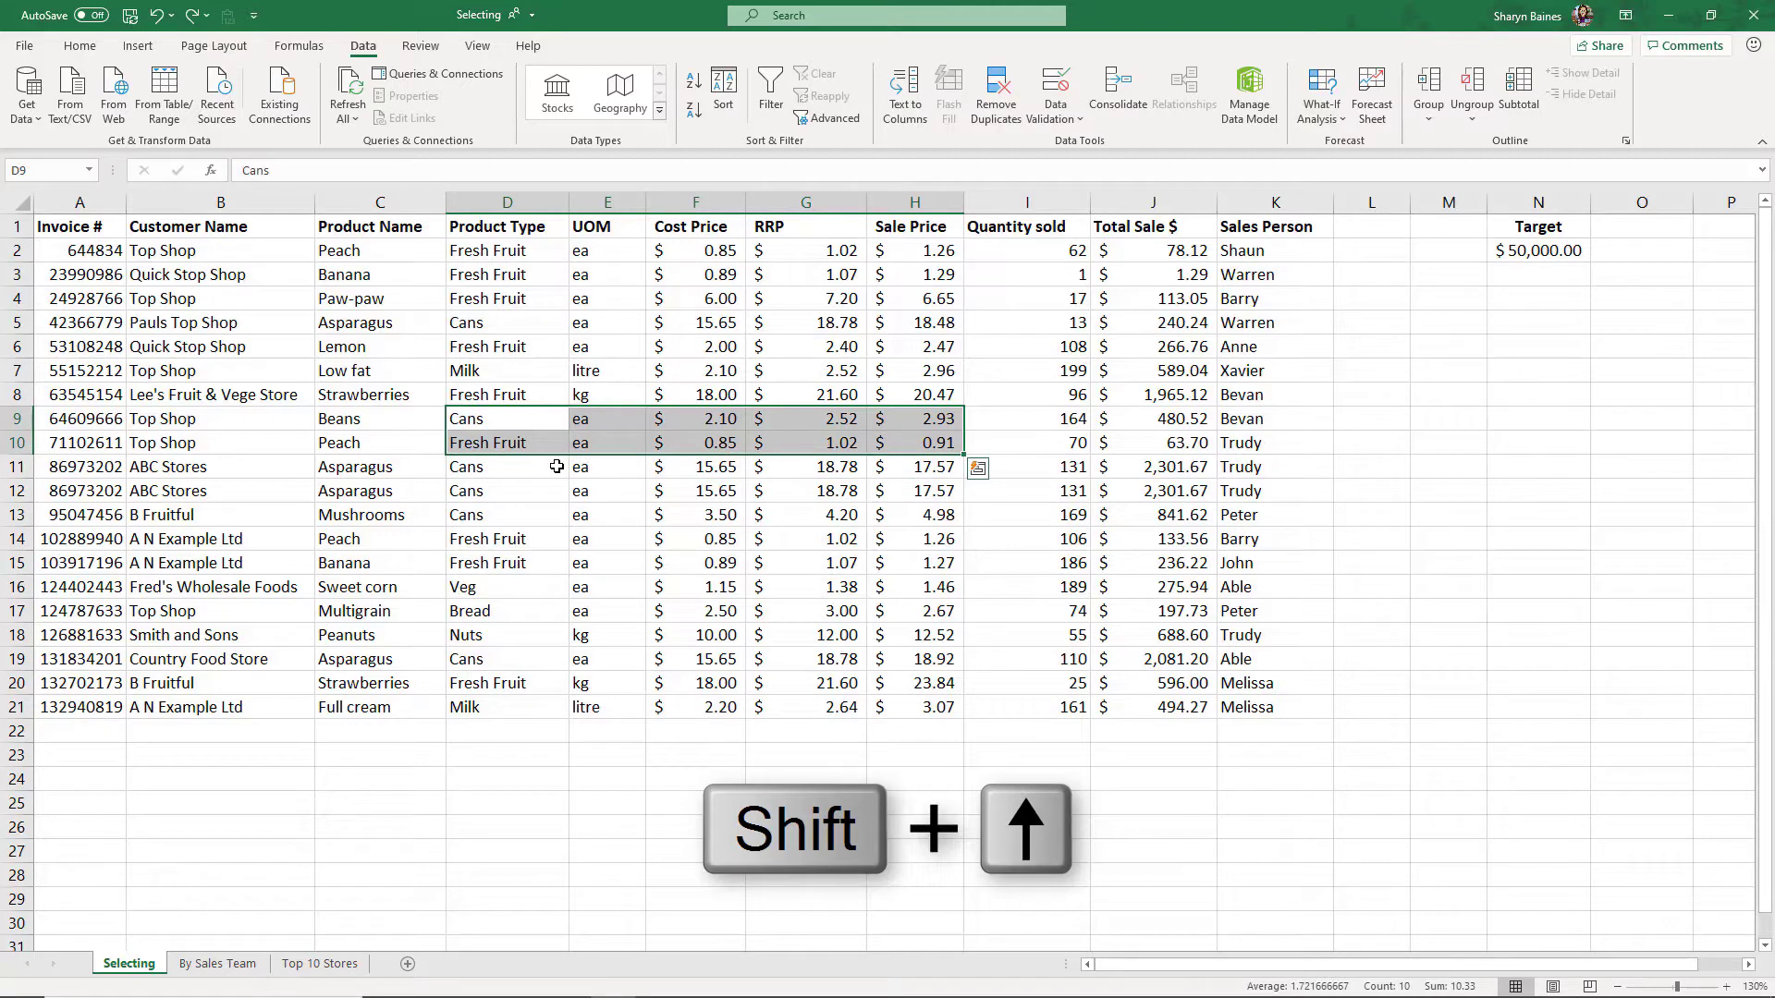
# - Select the Product Type values in column D from D2 down to row 21
pyautogui.click(505, 510)
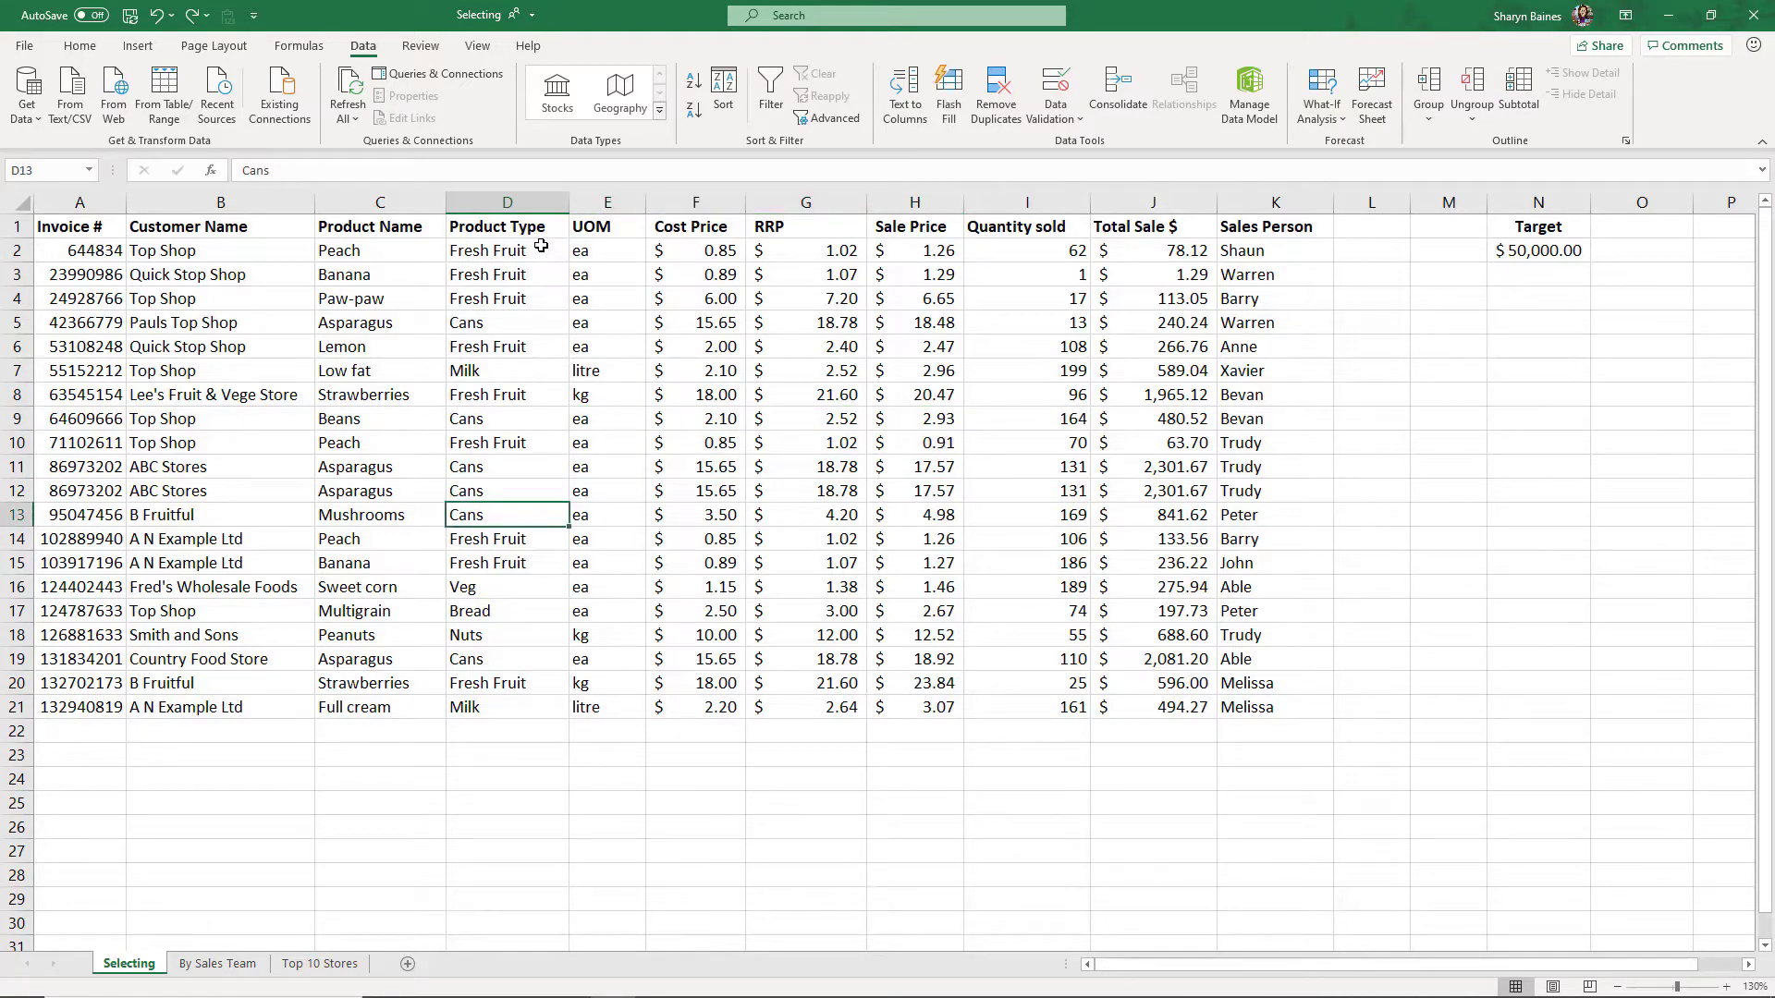
pyautogui.moveTo(541, 248); pyautogui.dragTo(527, 777)
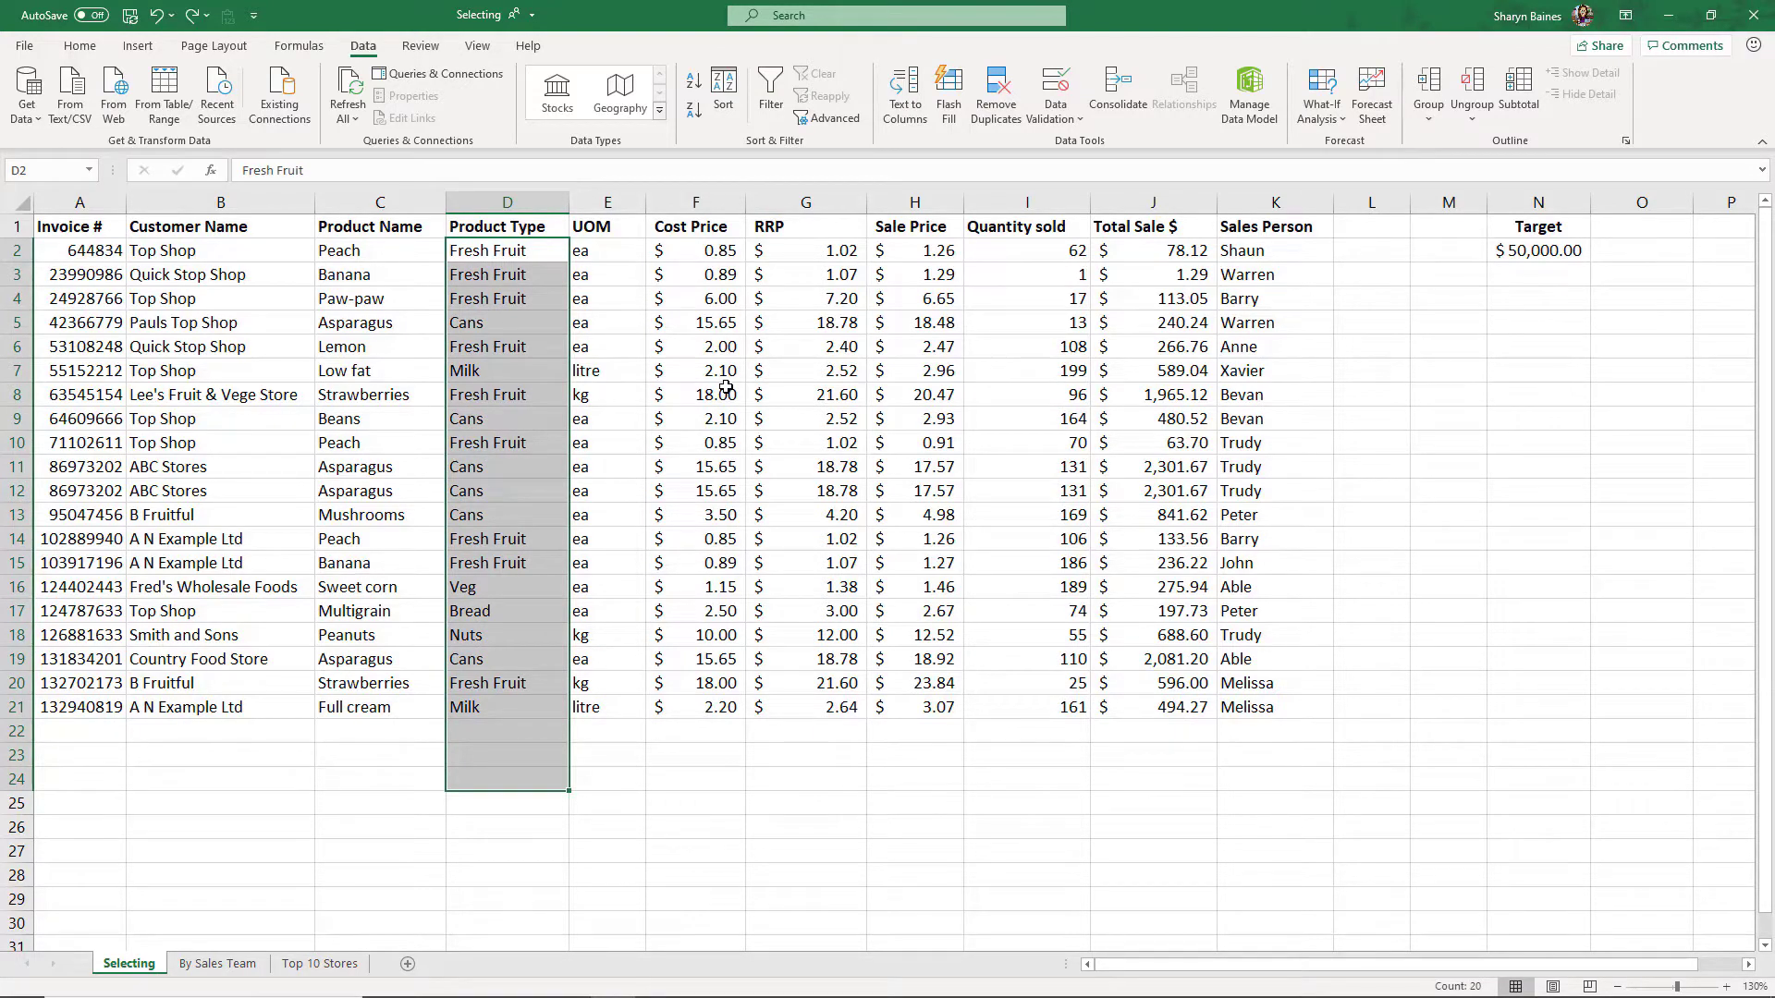
pyautogui.hotkey('shift', 'Up')
pyautogui.hotkey('shift', 'Up')
pyautogui.hotkey('shift', 'Up')
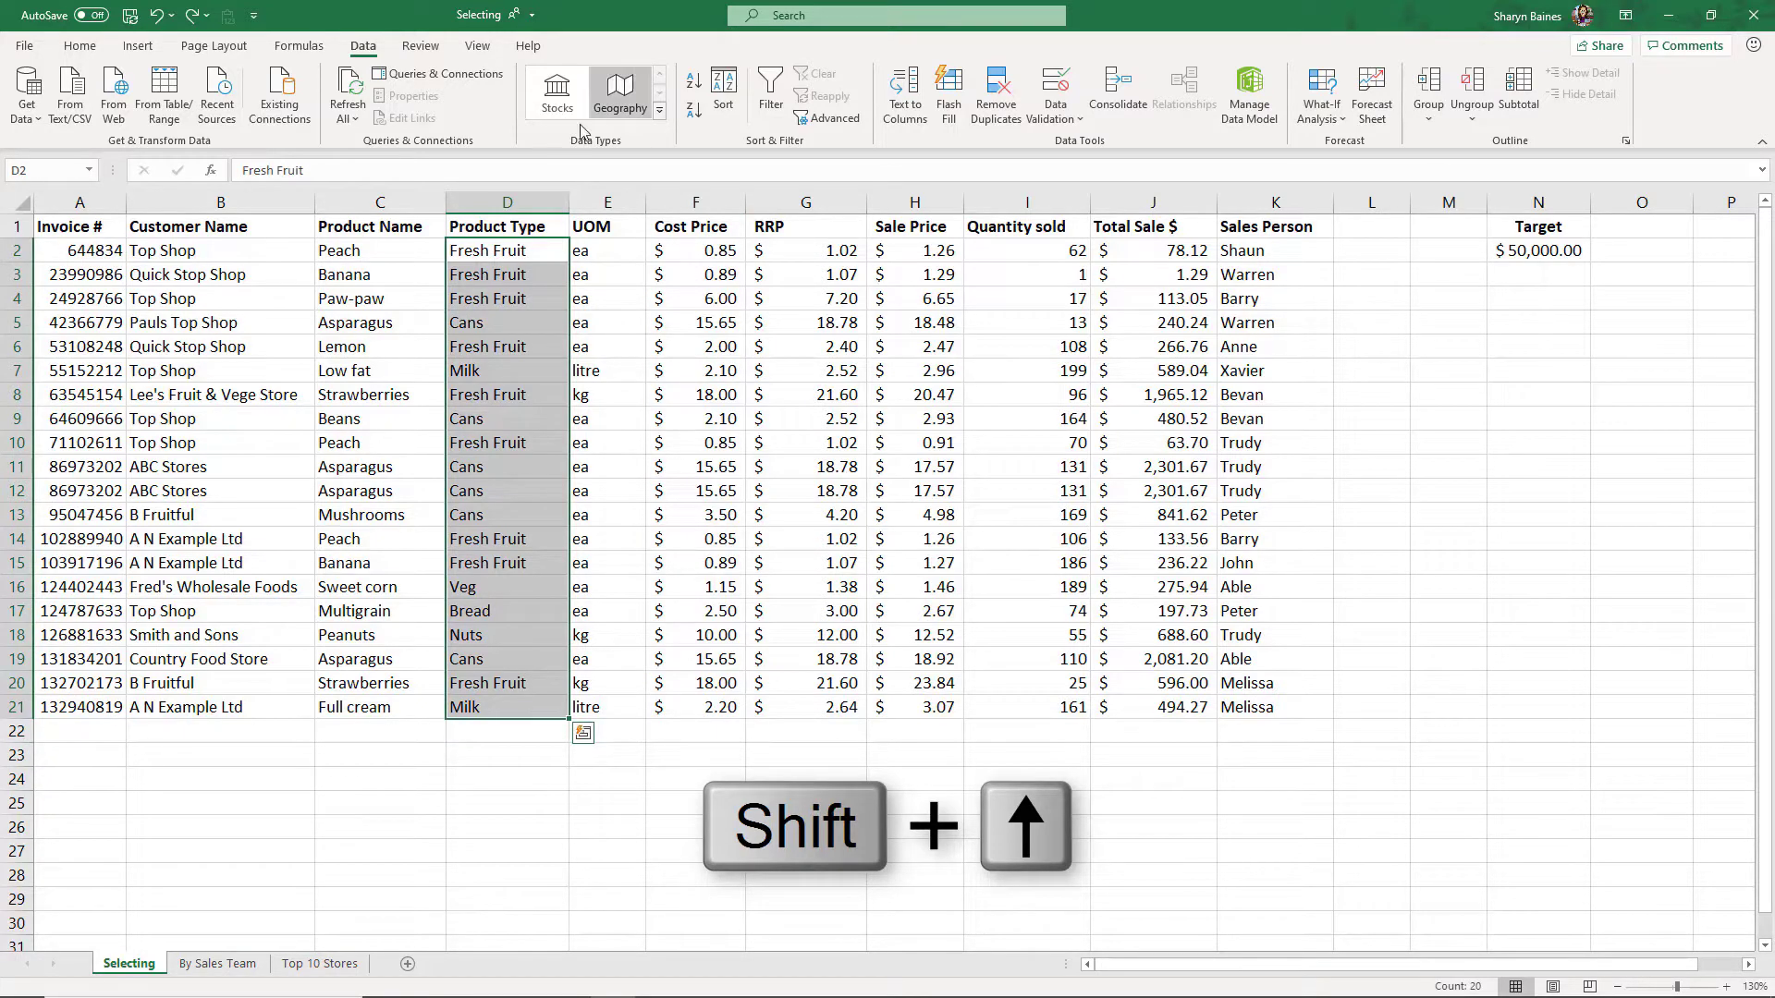
pyautogui.moveTo(544, 244); pyautogui.dragTo(504, 719)
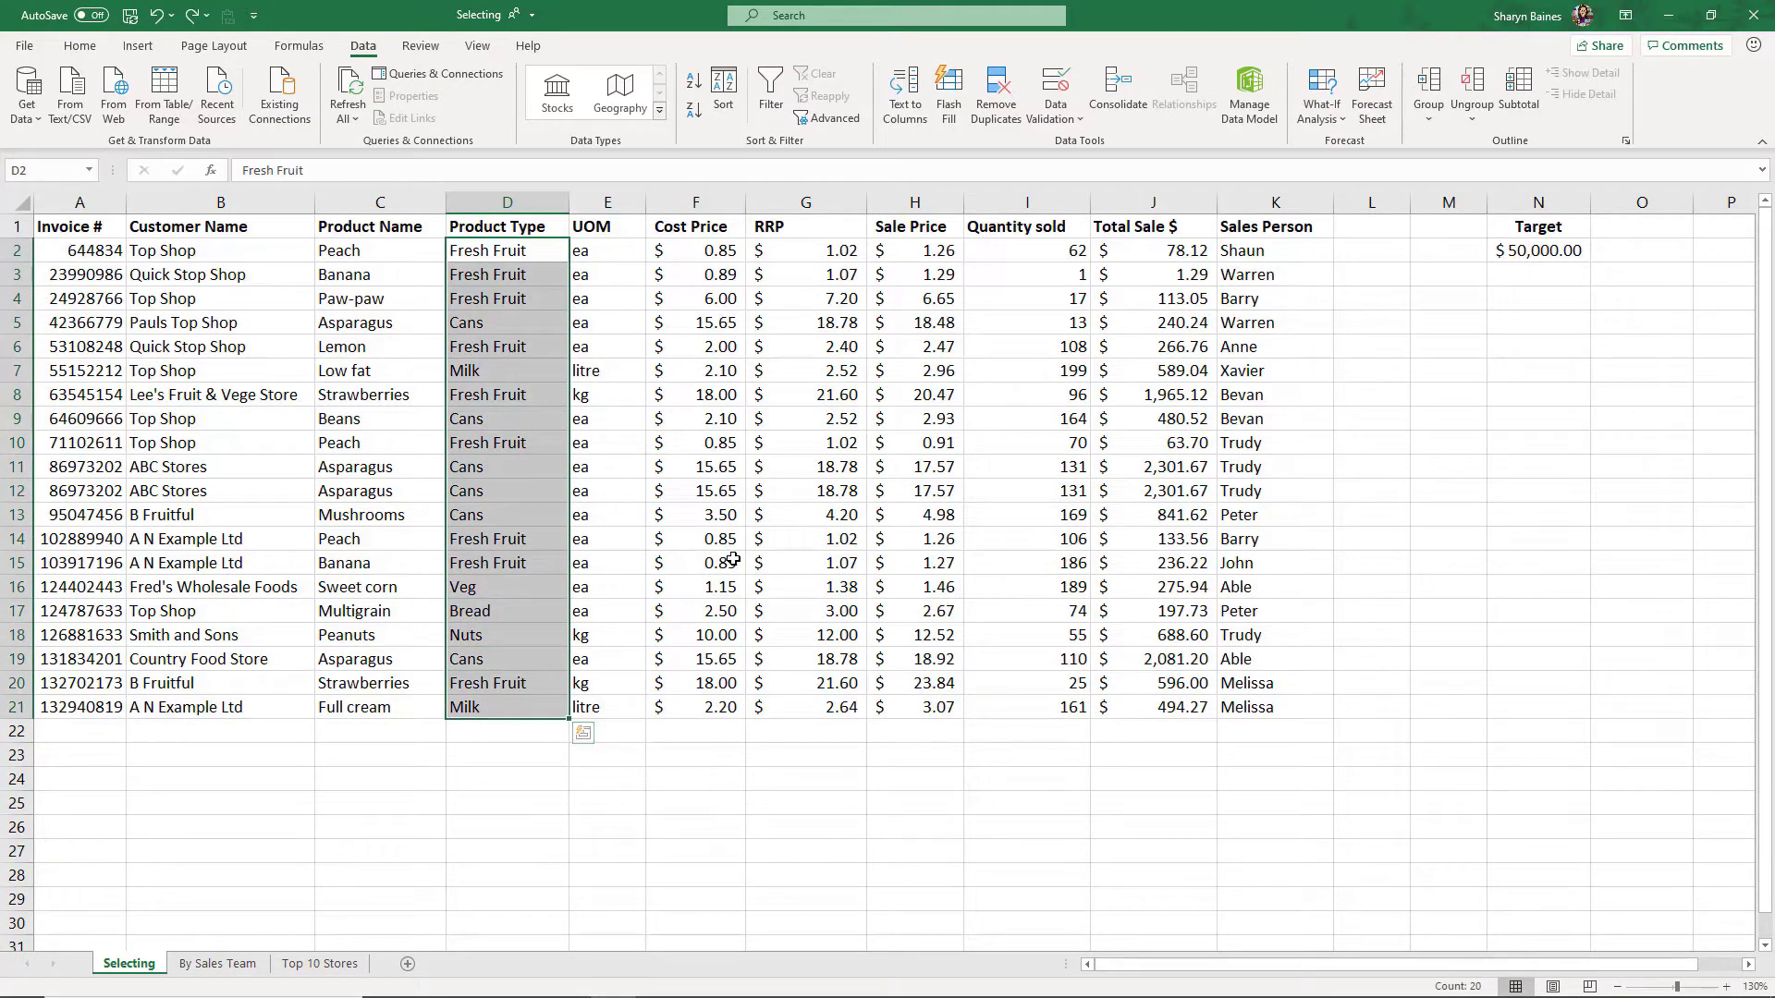
pyautogui.click(613, 259)
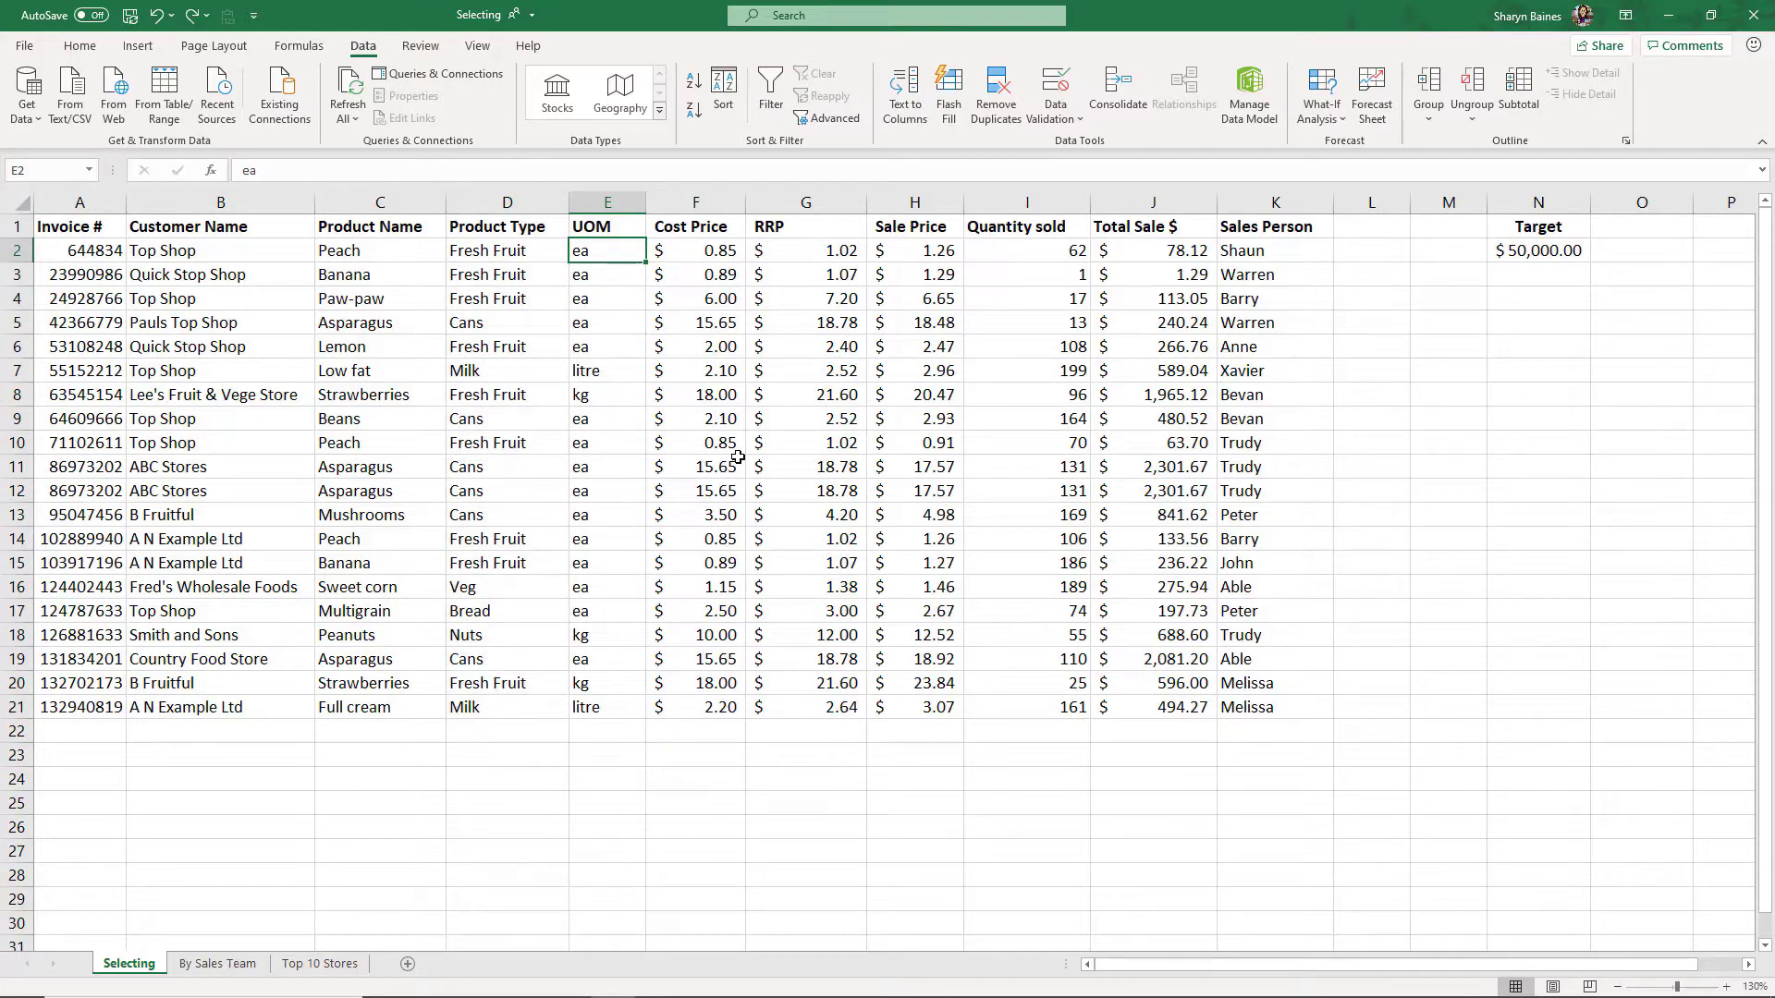
# - Grow and shrink a selection from E2 with Shift+arrows, ending on UOM and Cost Price
pyautogui.hotkey('shift', 'Right')
pyautogui.hotkey('shift', 'Right')
pyautogui.hotkey('shift', 'Right')
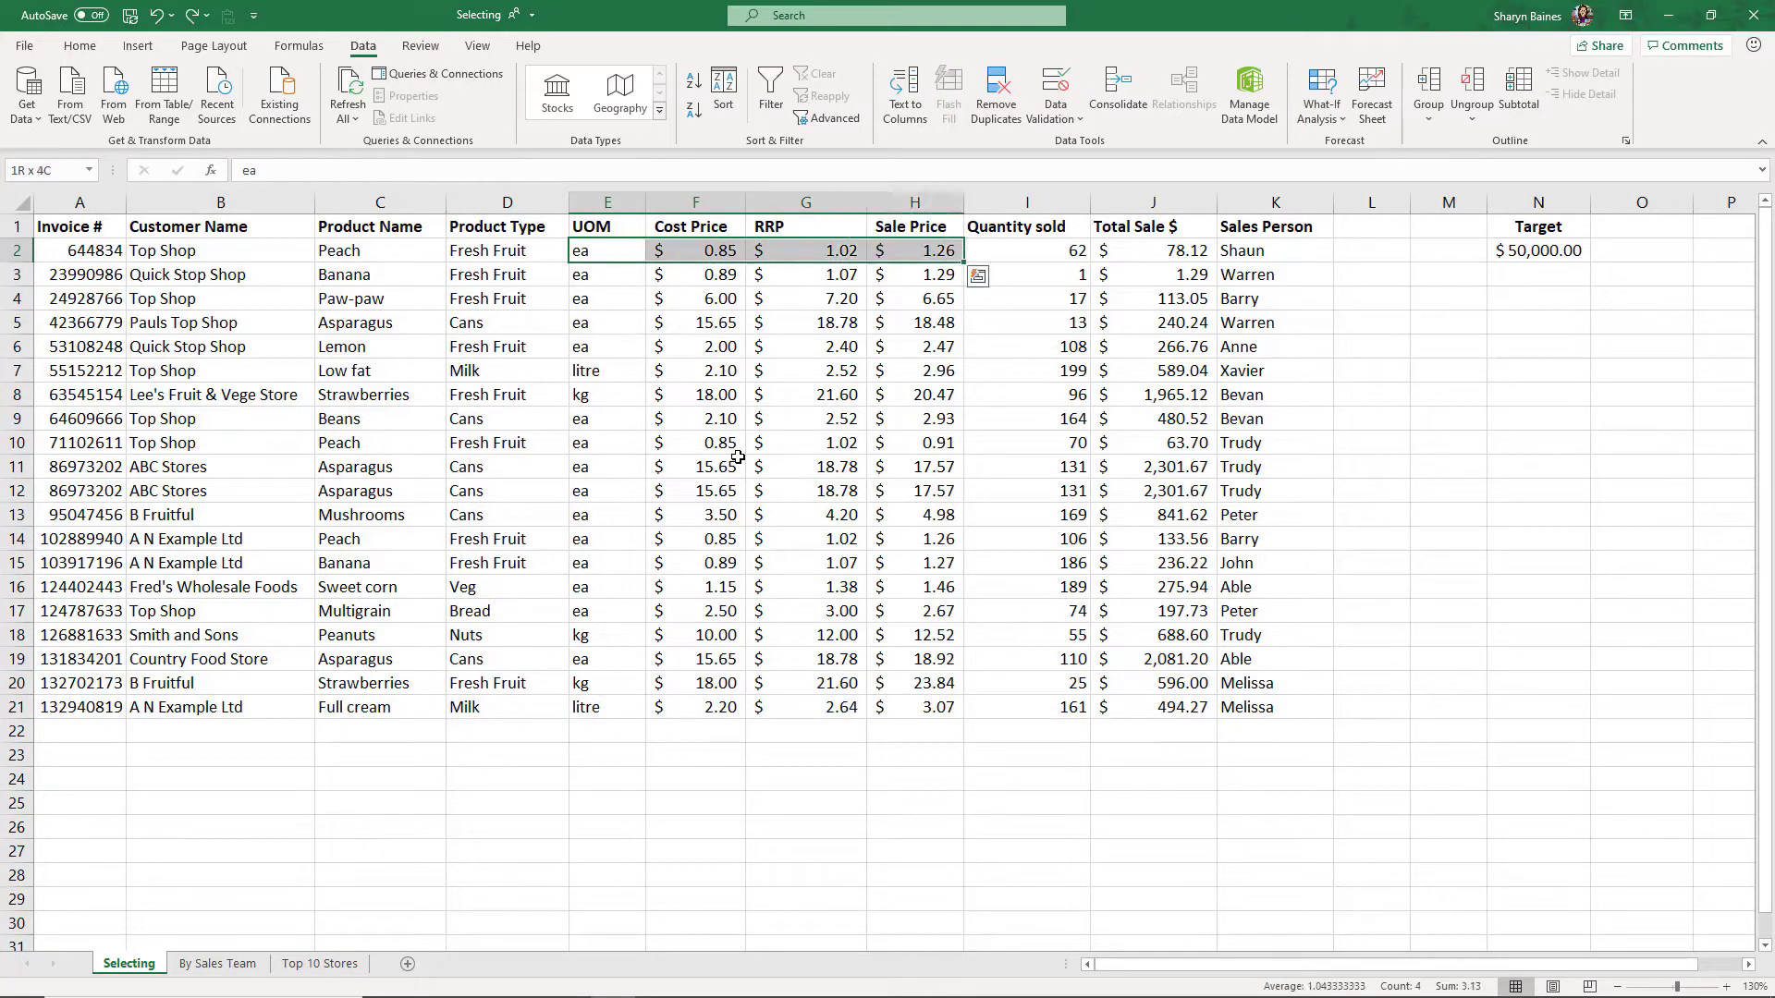
pyautogui.hotkey('shift', 'Down')
pyautogui.hotkey('shift', 'Down')
pyautogui.hotkey('shift', 'Down')
pyautogui.hotkey('shift', 'Left')
pyautogui.hotkey('shift', 'Left')
pyautogui.hotkey('shift', 'Up')
pyautogui.hotkey('shift', 'Up')
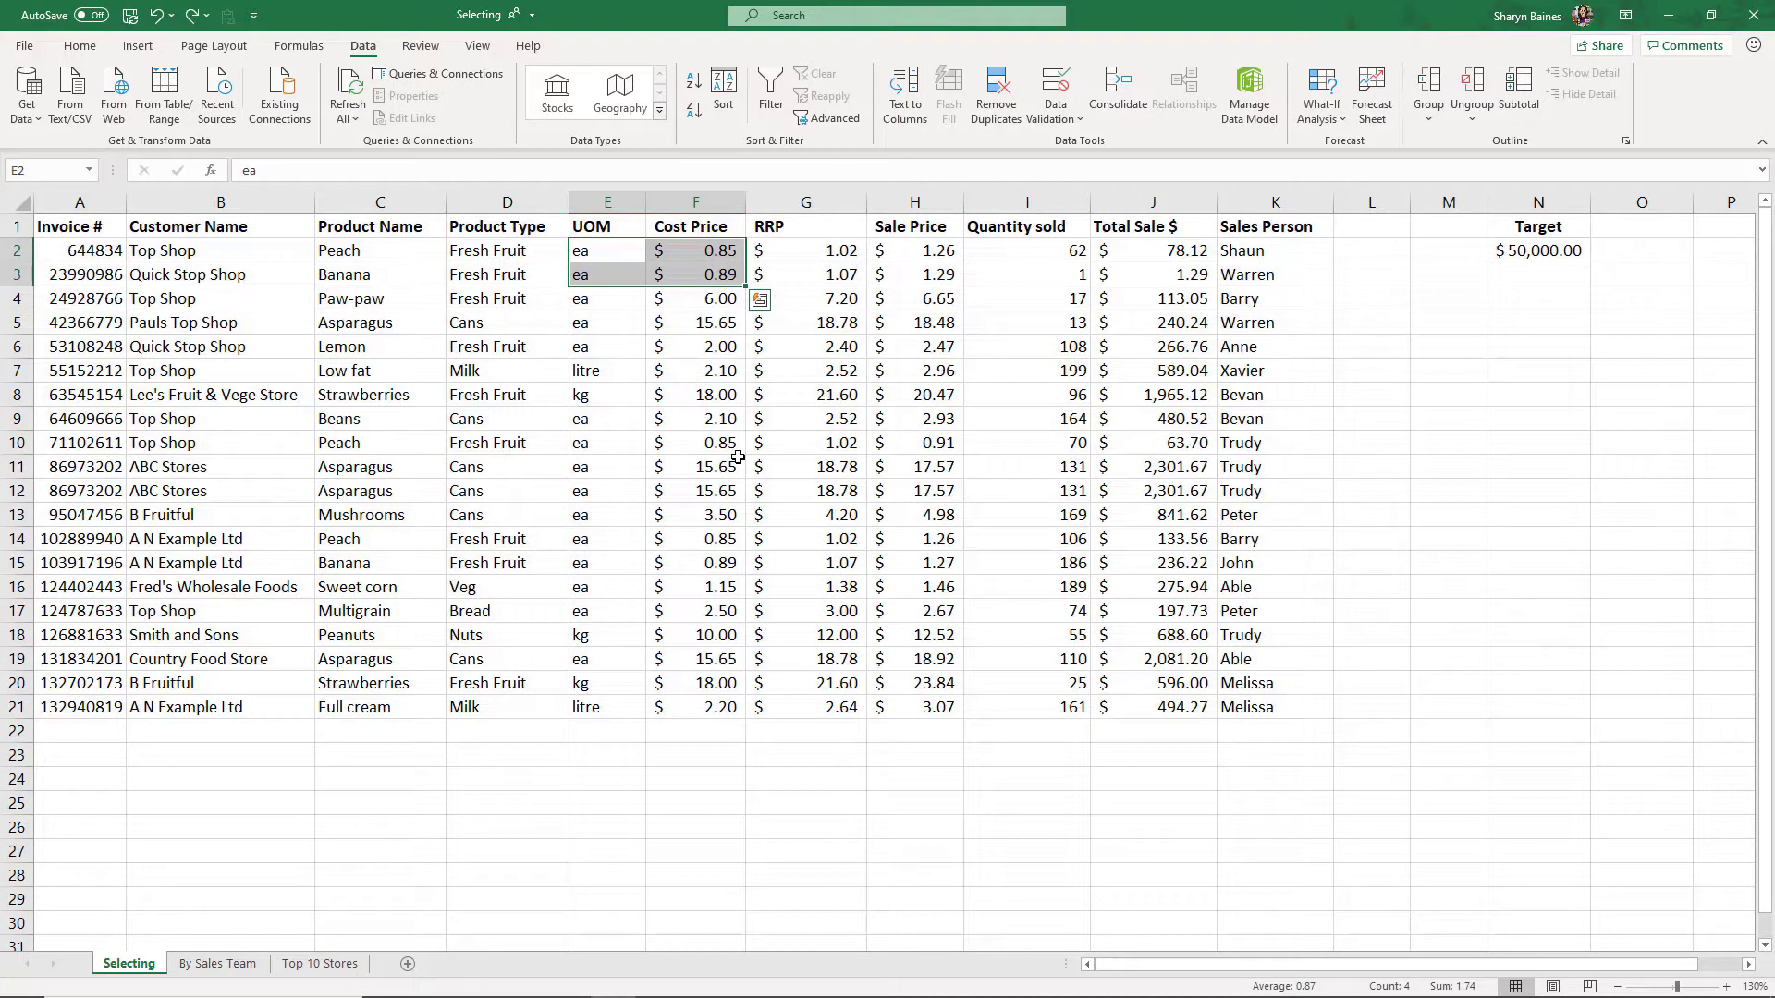
# - From D2, jump between the last Product Type entry and its heading with Ctrl+Down/Up
pyautogui.click(507, 254)
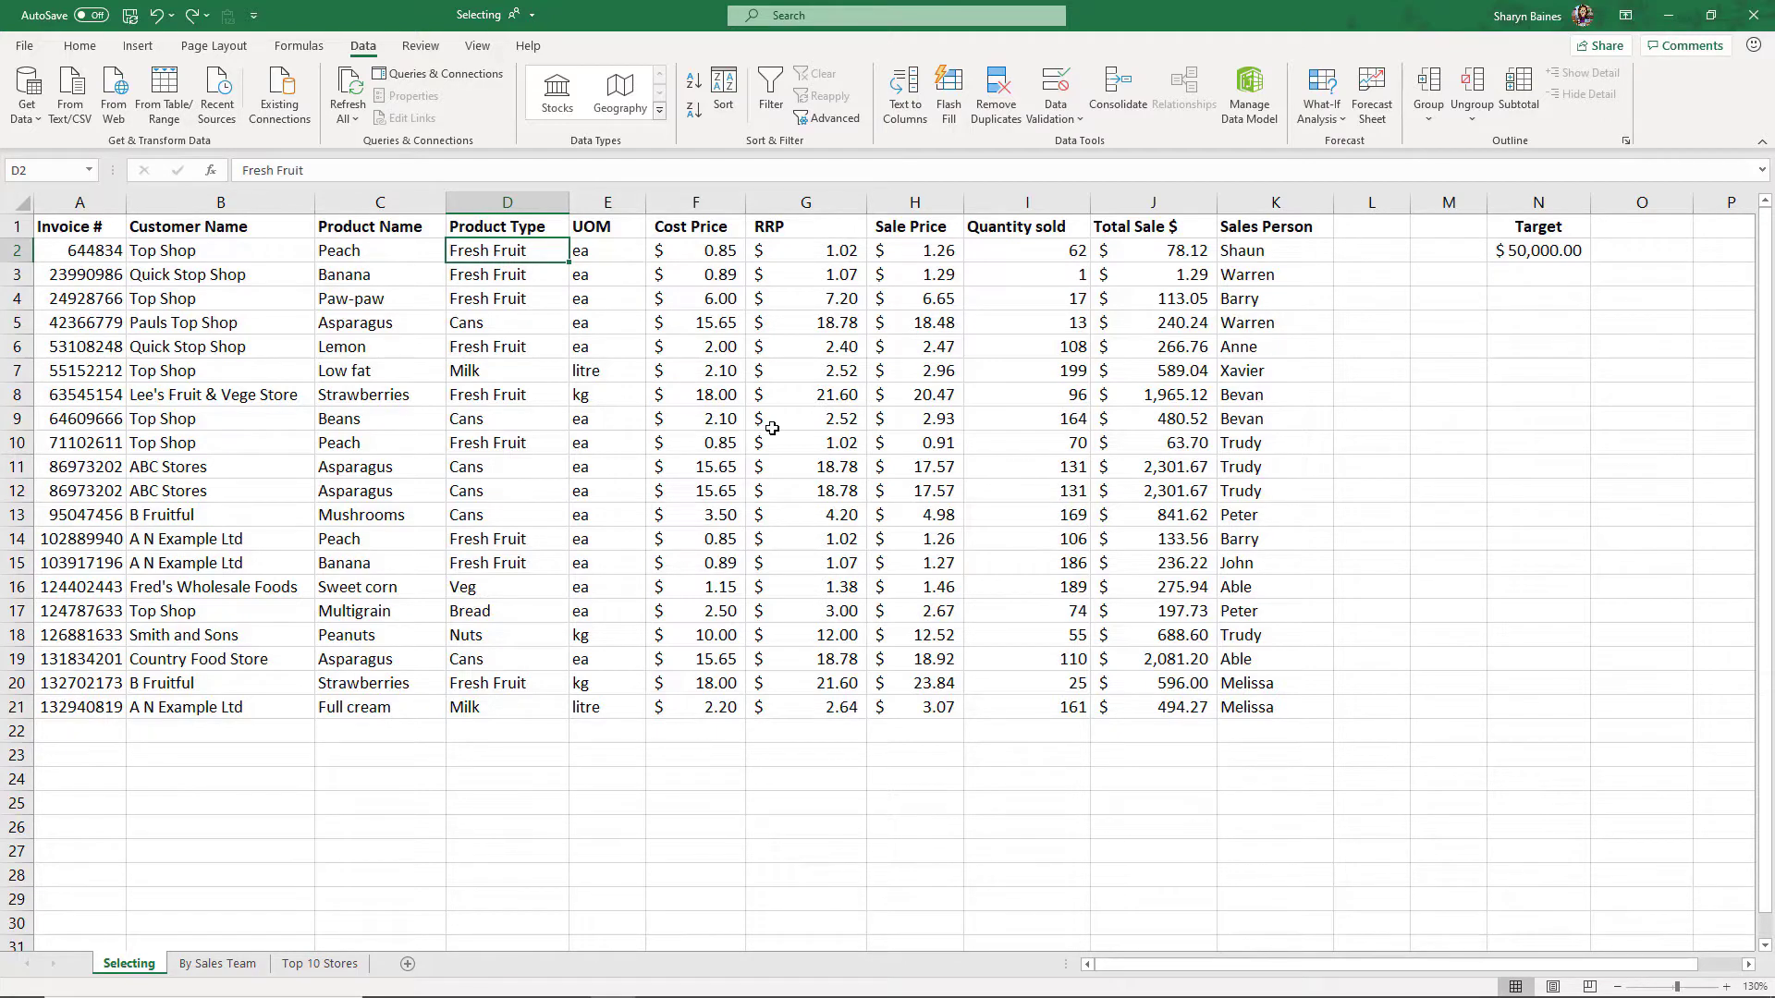
pyautogui.hotkey('ctrl', 'Down')
pyautogui.hotkey('ctrl', 'Up')
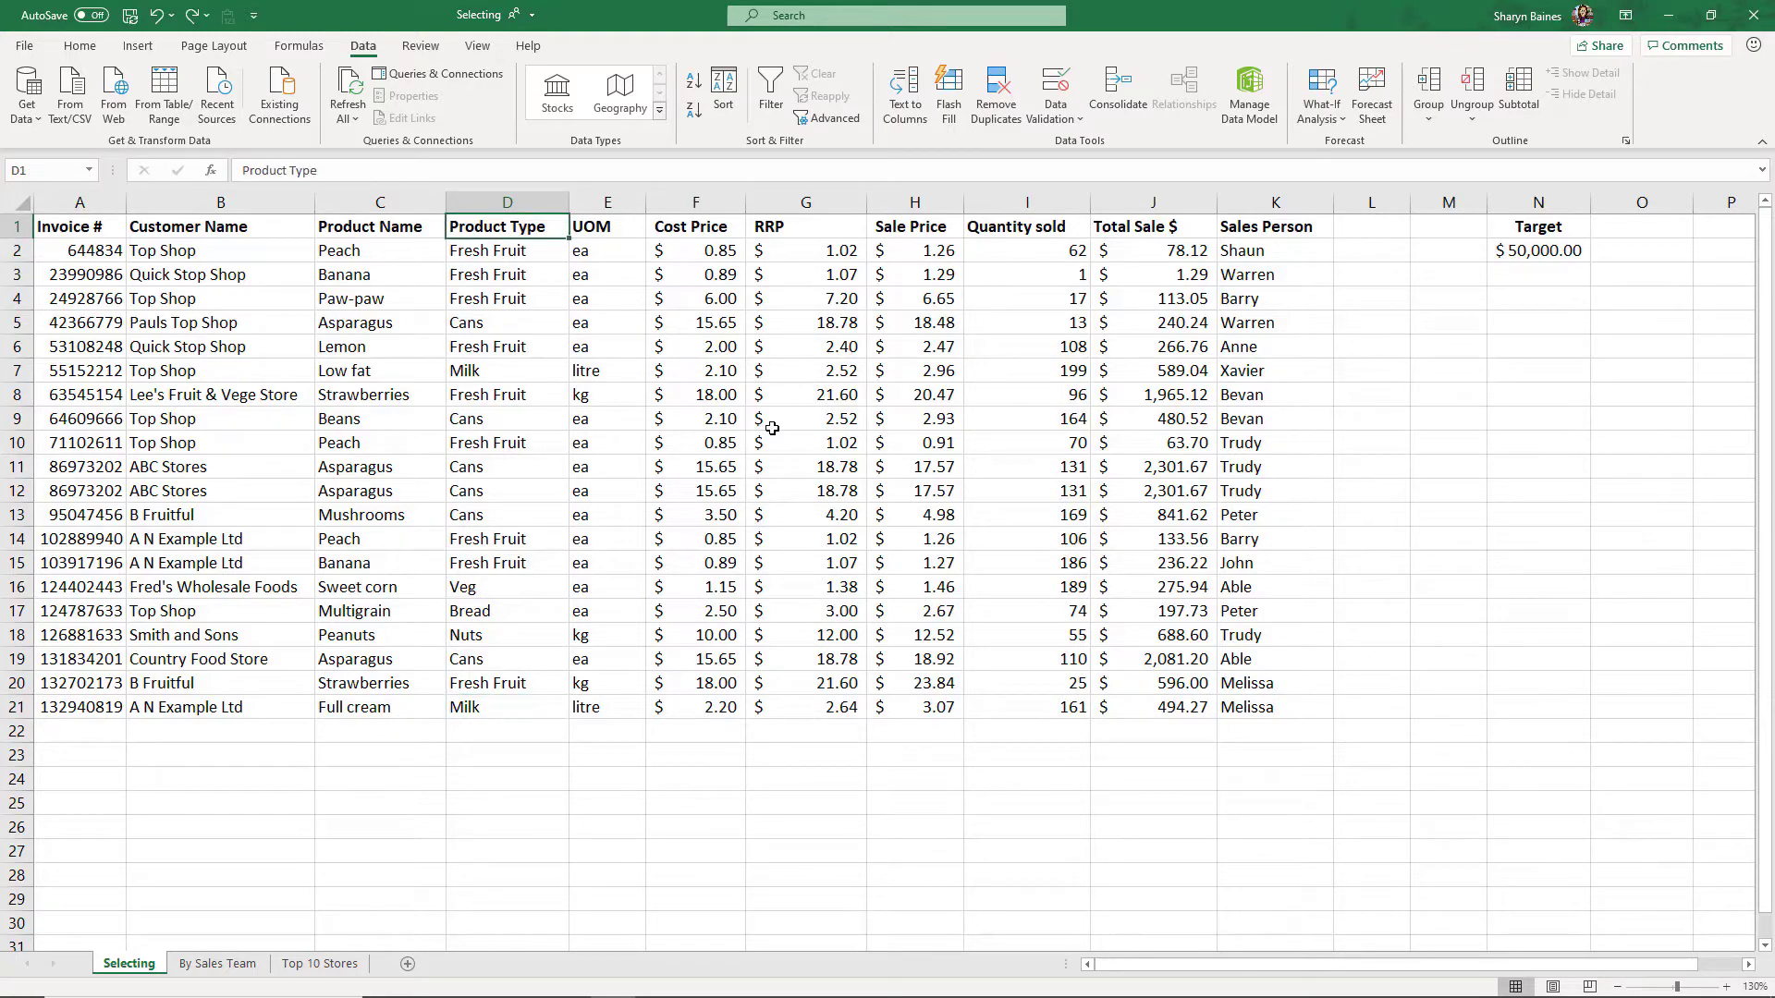
pyautogui.hotkey('ctrl', 'Down')
pyautogui.hotkey('ctrl', 'Up')
# - Select Product Type from heading to last entry, then extend across to Sales Person
pyautogui.hotkey('ctrl', 'shift', 'Down')
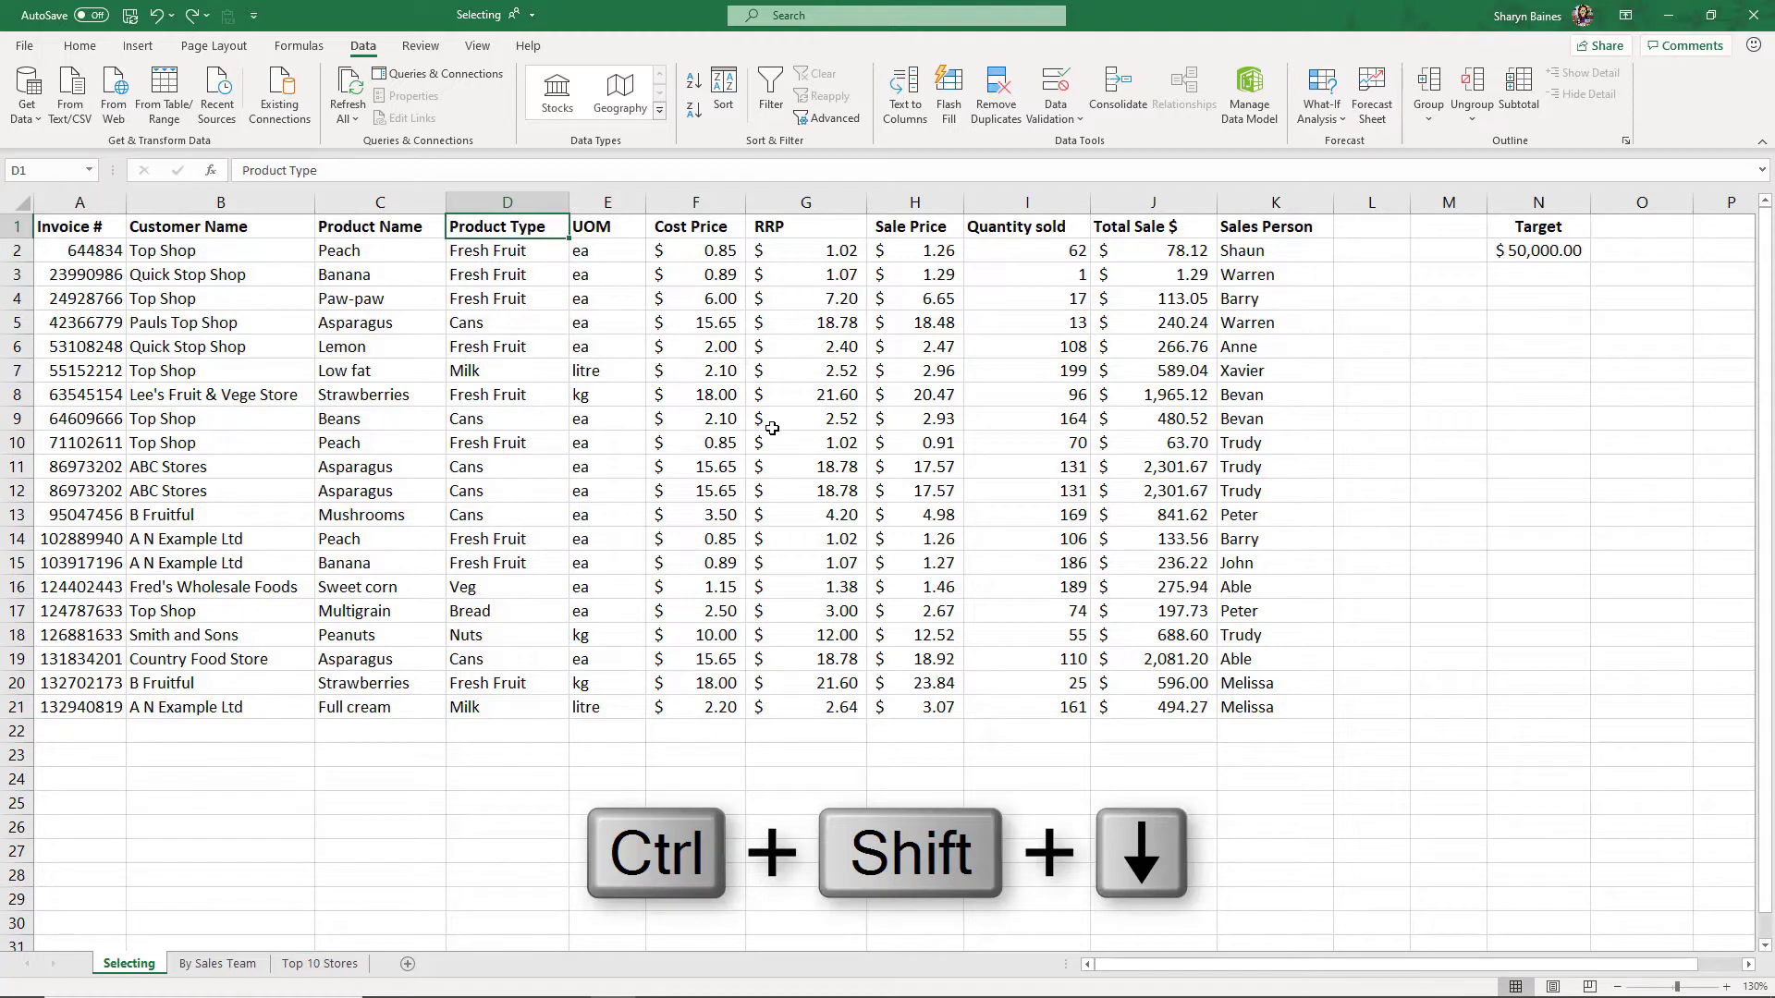
pyautogui.hotkey('ctrl', 'shift', 'Down')
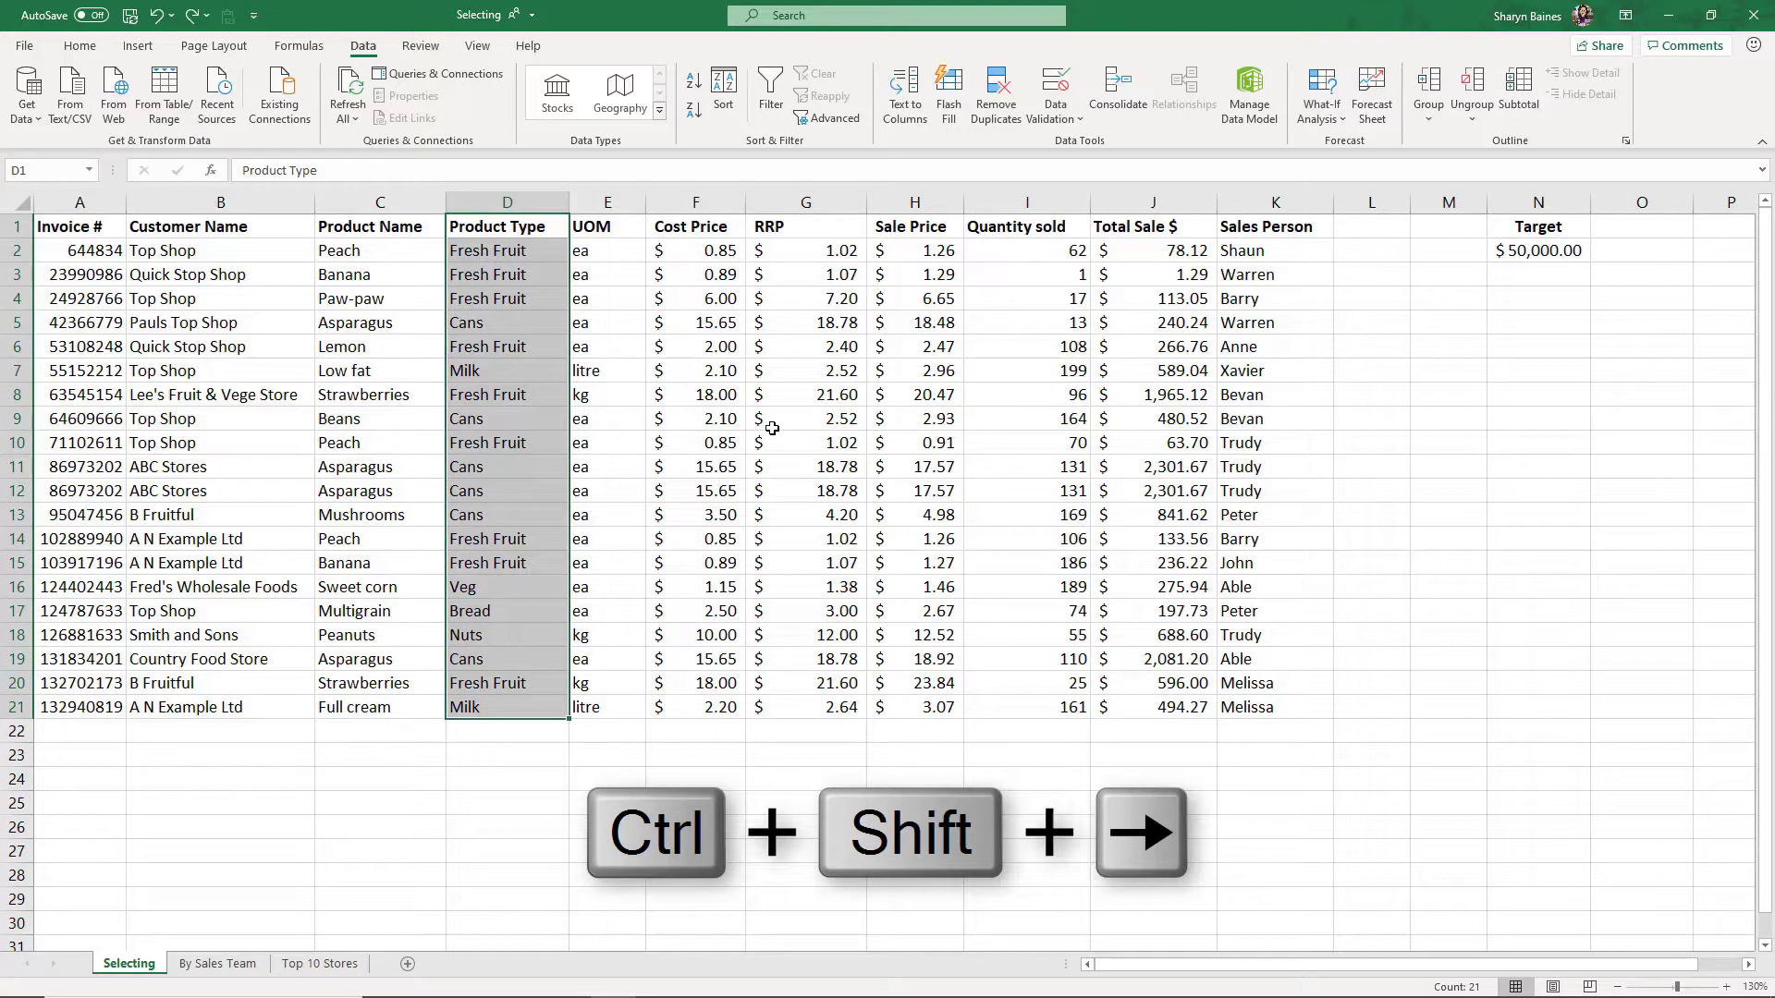
pyautogui.hotkey('ctrl', 'shift', 'Right')
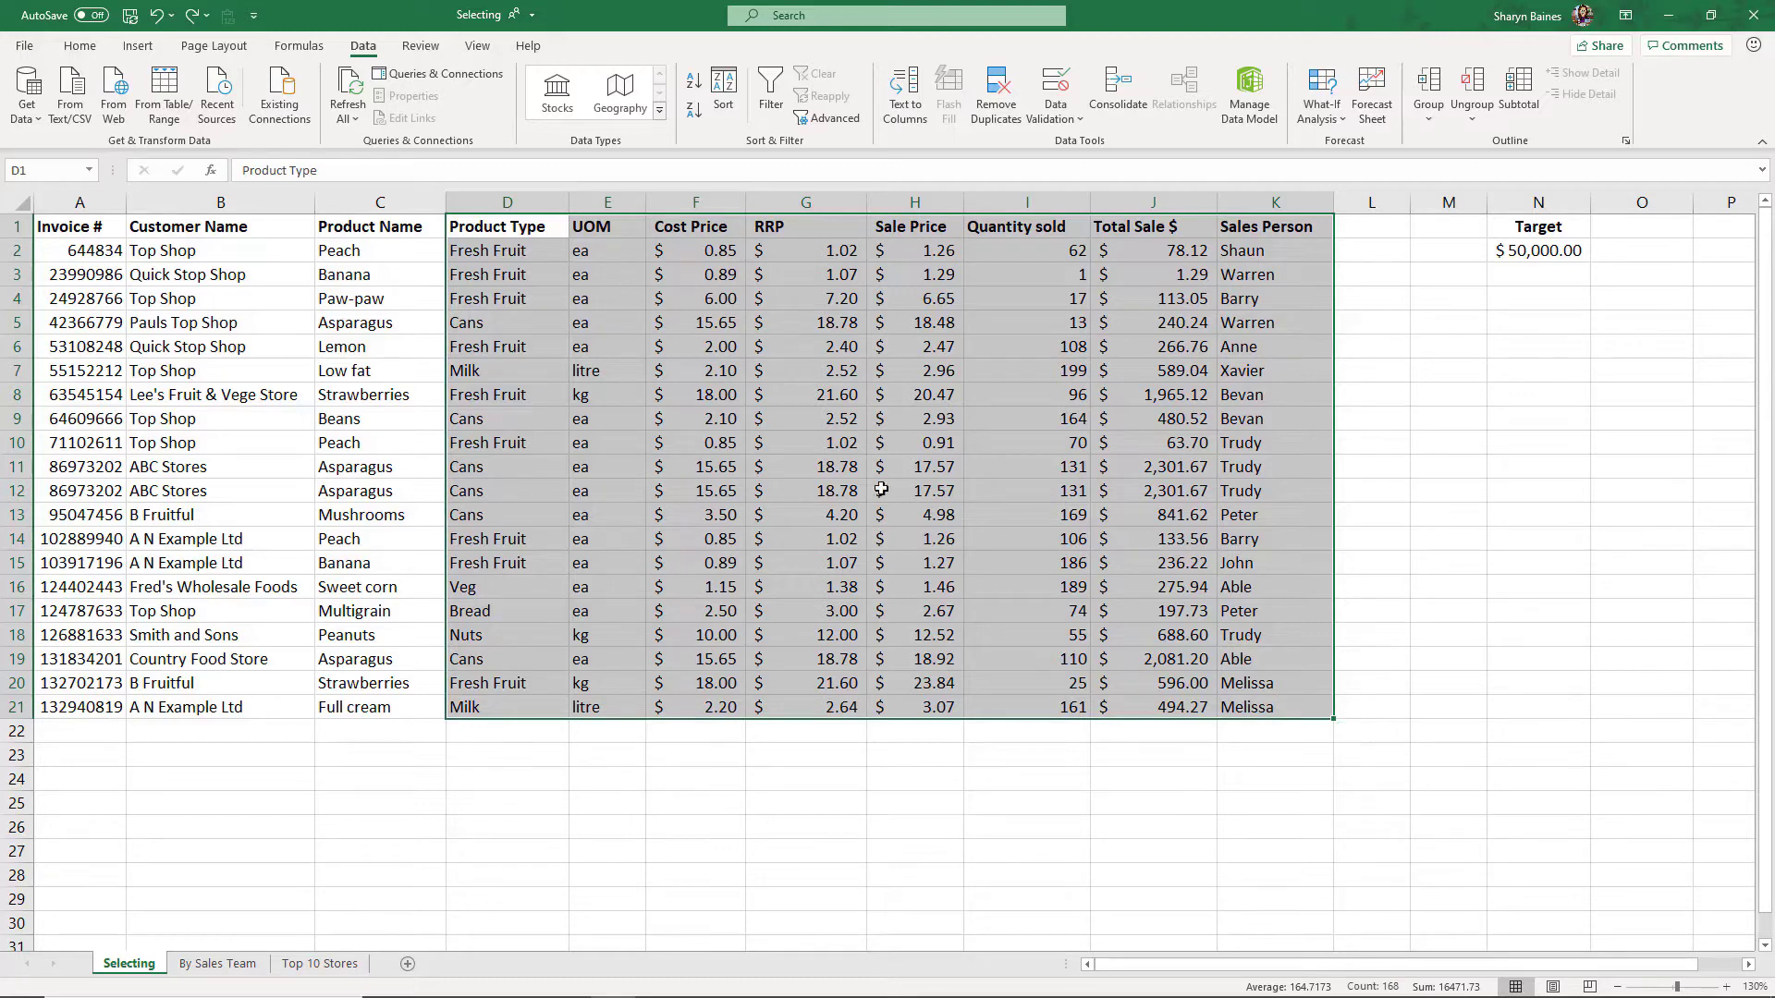
# - Select from F8 to the bottom, extend left to Invoice # and right to Sales Person, then open By Sales Team
pyautogui.click(700, 390)
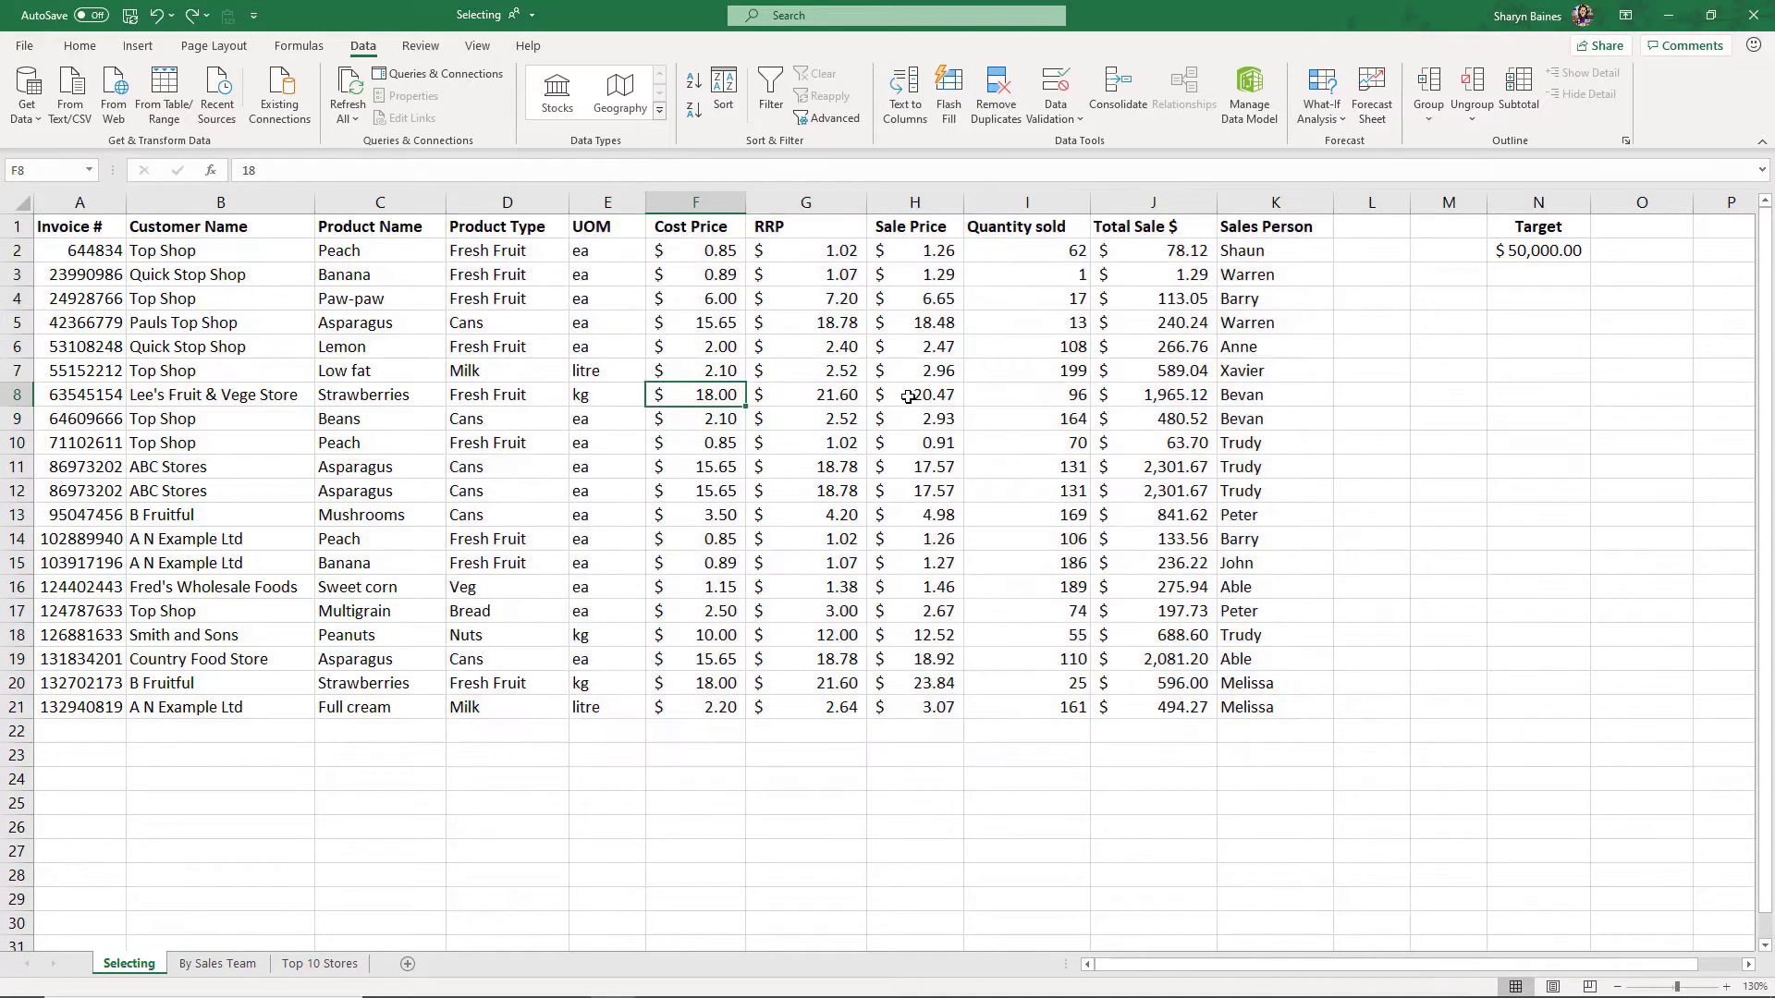
pyautogui.hotkey('ctrl', 'shift', 'Down')
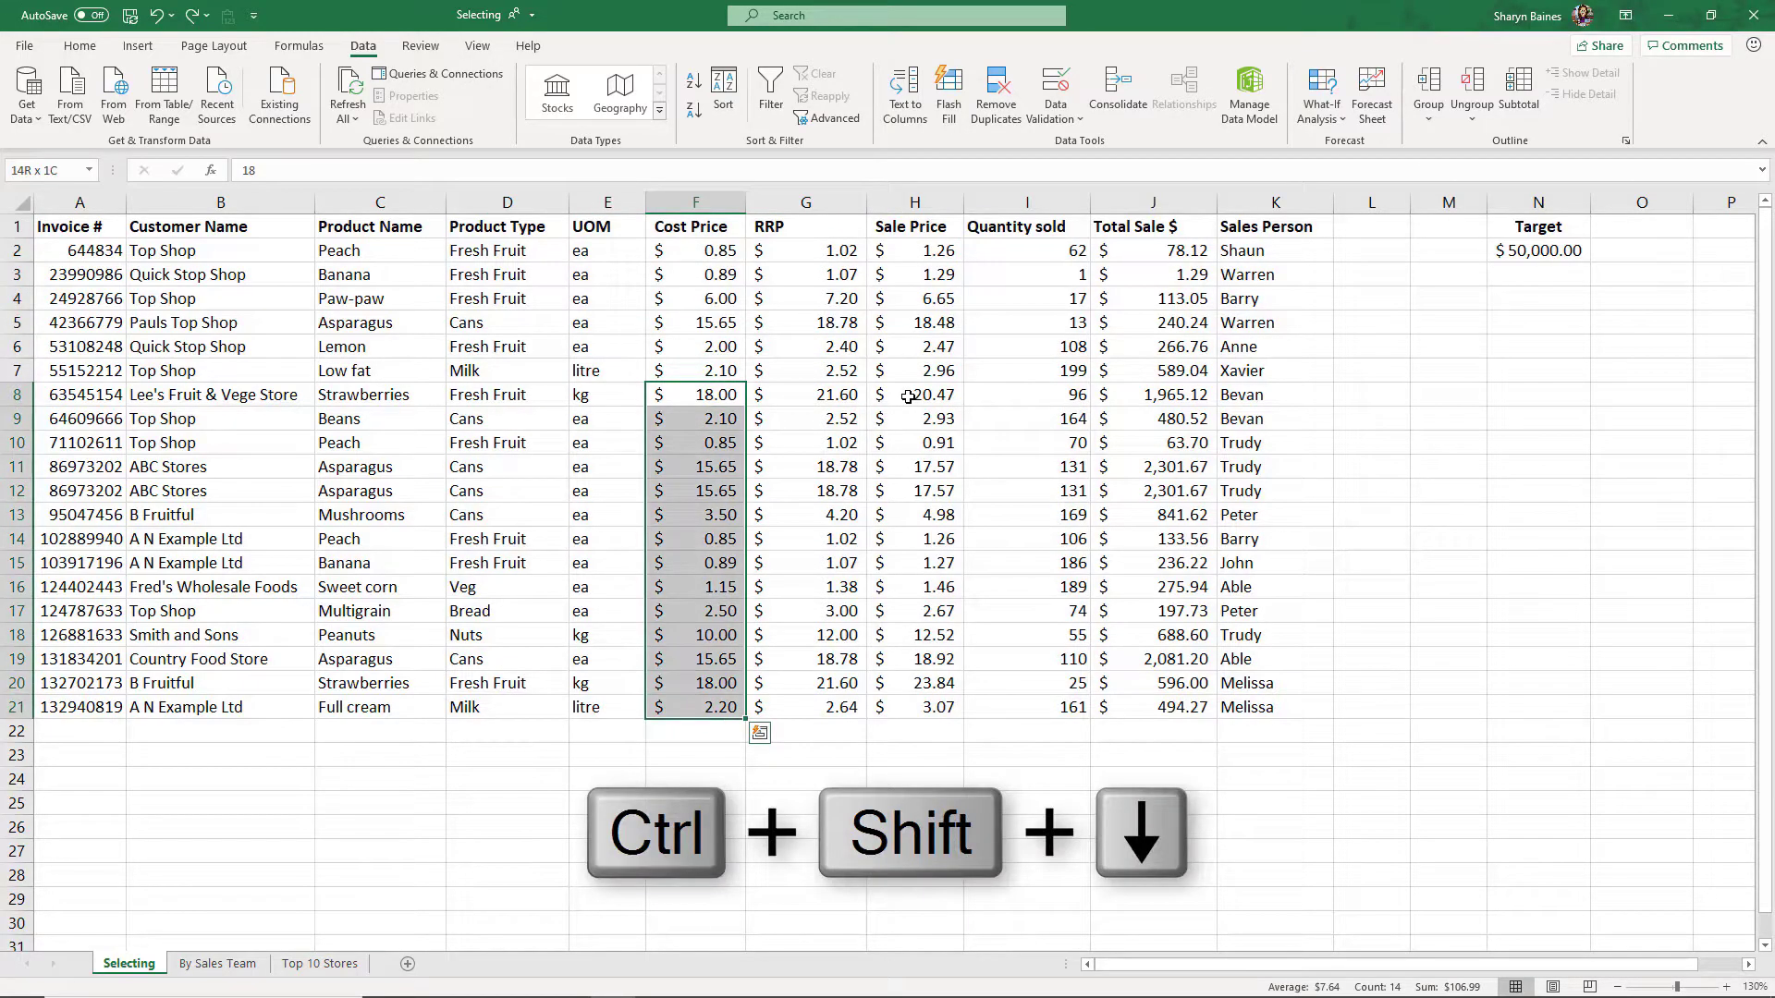
pyautogui.hotkey('ctrl', 'shift', 'Left')
pyautogui.hotkey('ctrl', 'shift', 'Right')
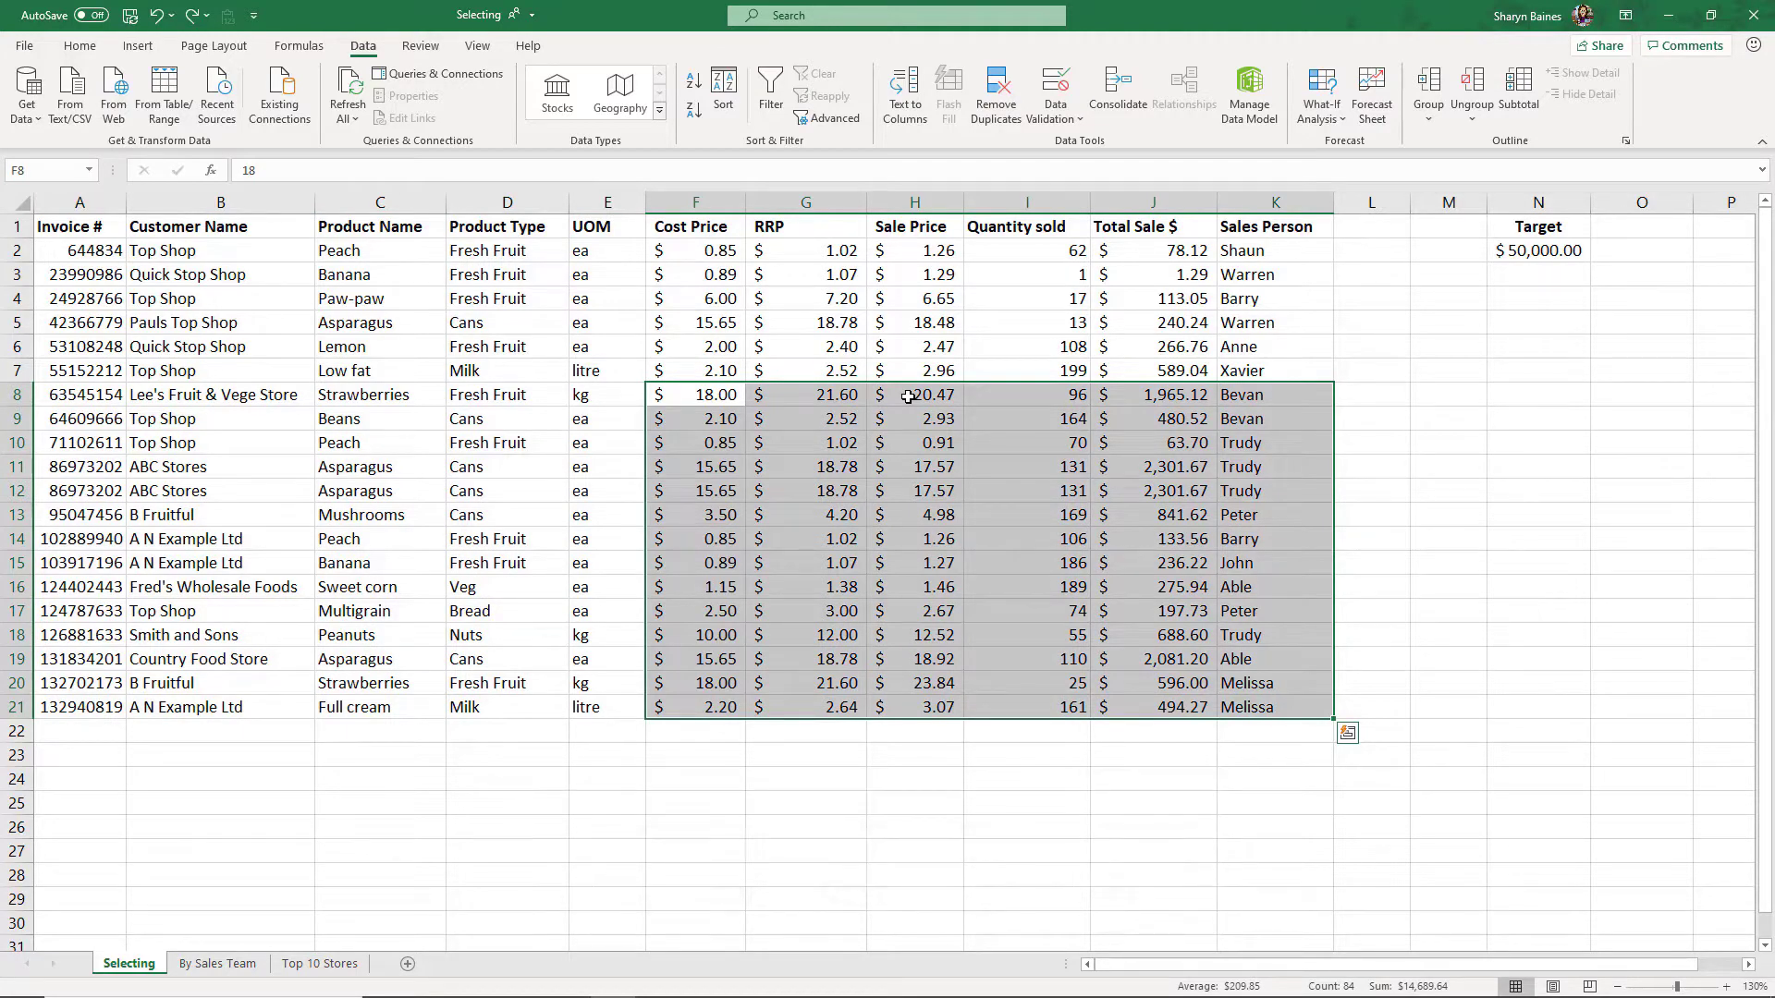
pyautogui.click(760, 412)
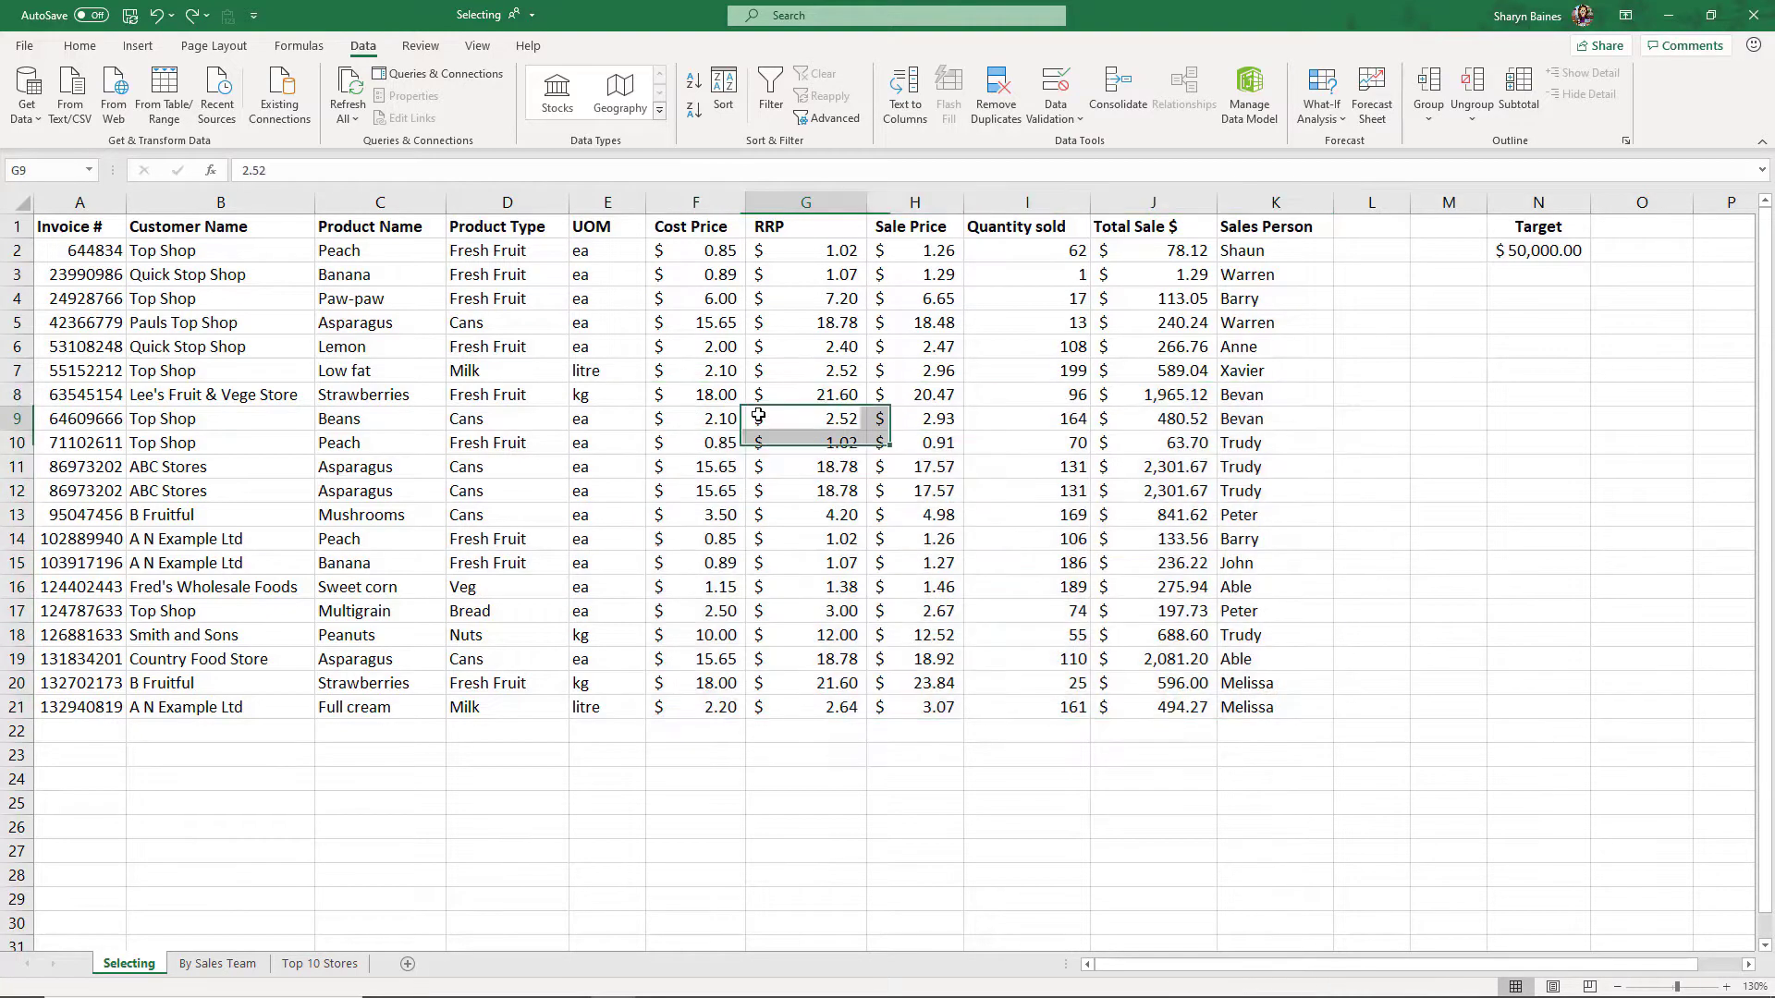
pyautogui.click(230, 972)
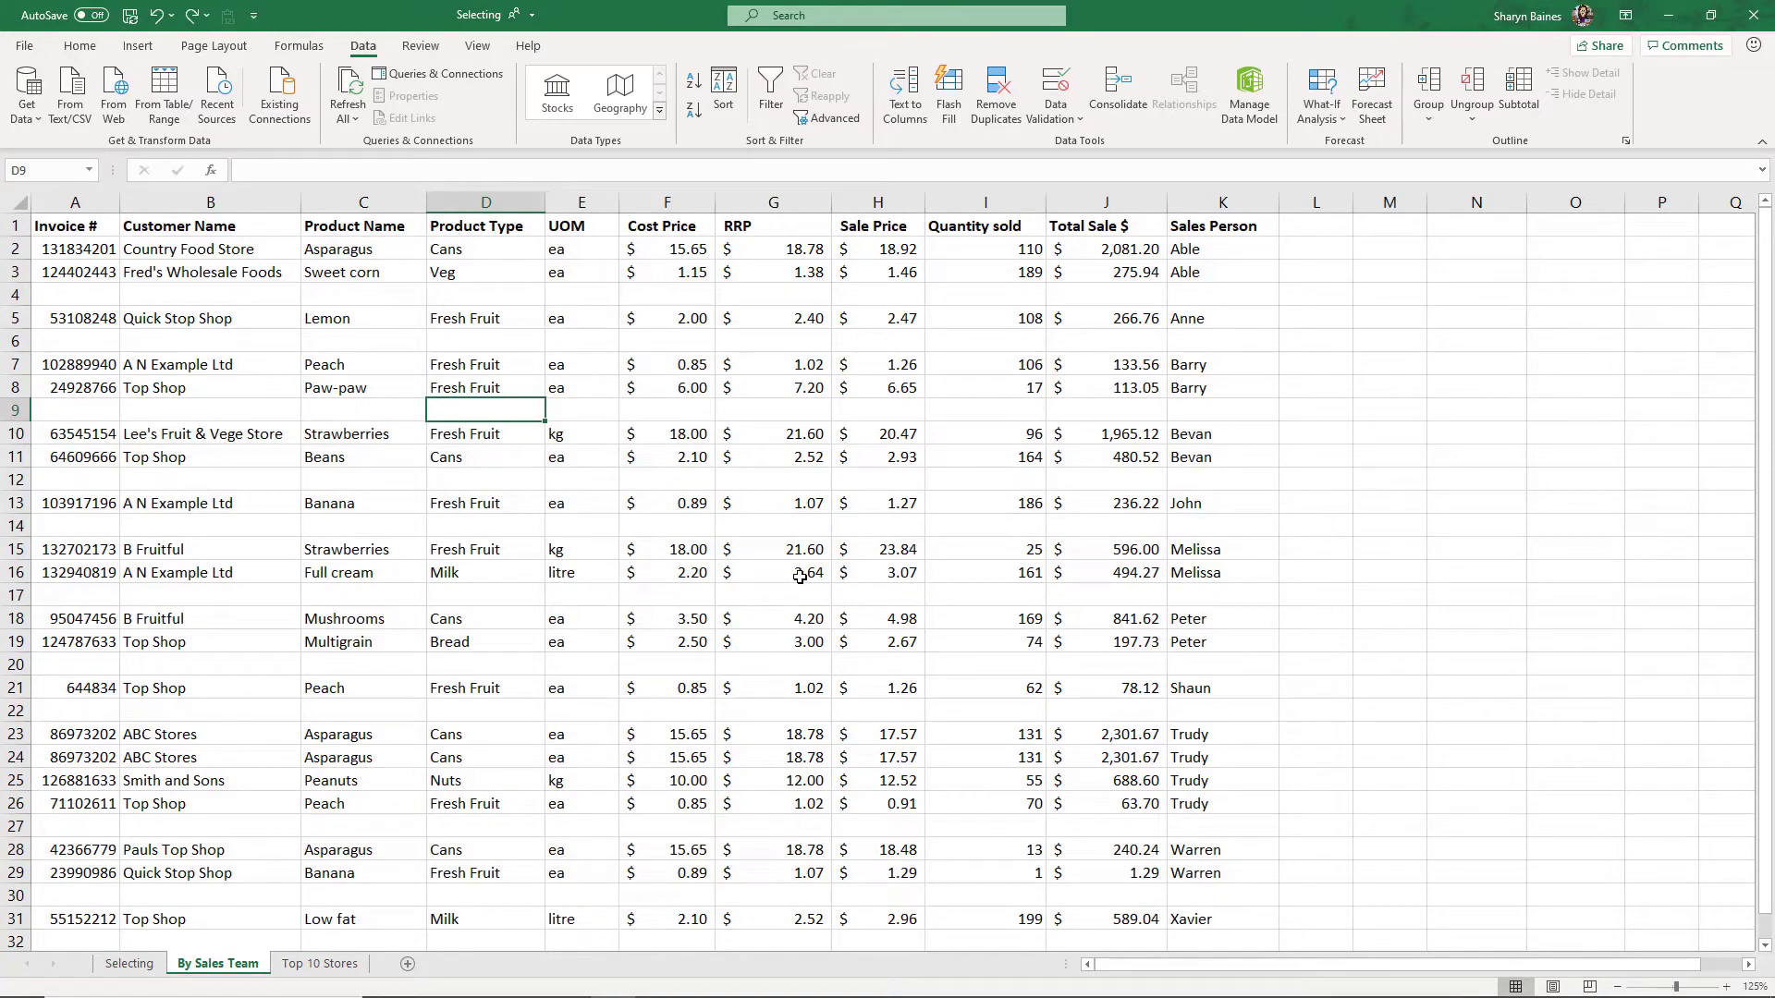
pyautogui.click(186, 252)
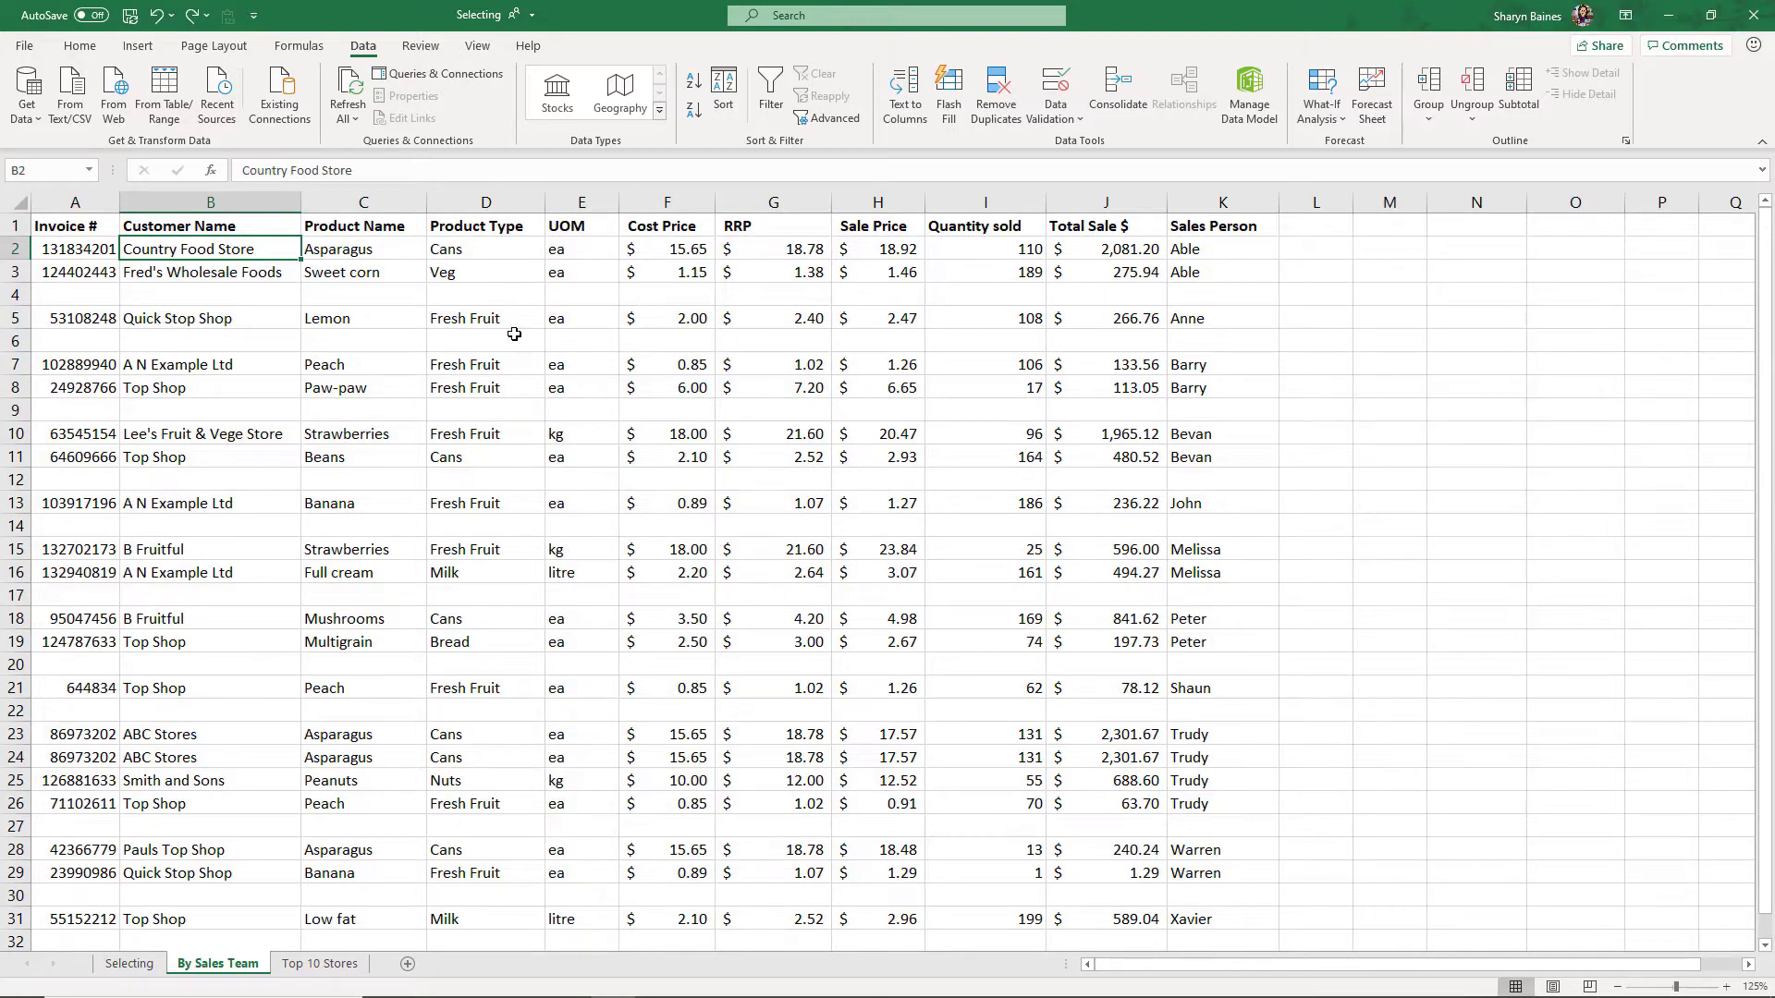
pyautogui.hotkey('ctrl', 'shift', 'Right')
pyautogui.hotkey('shift', 'Down')
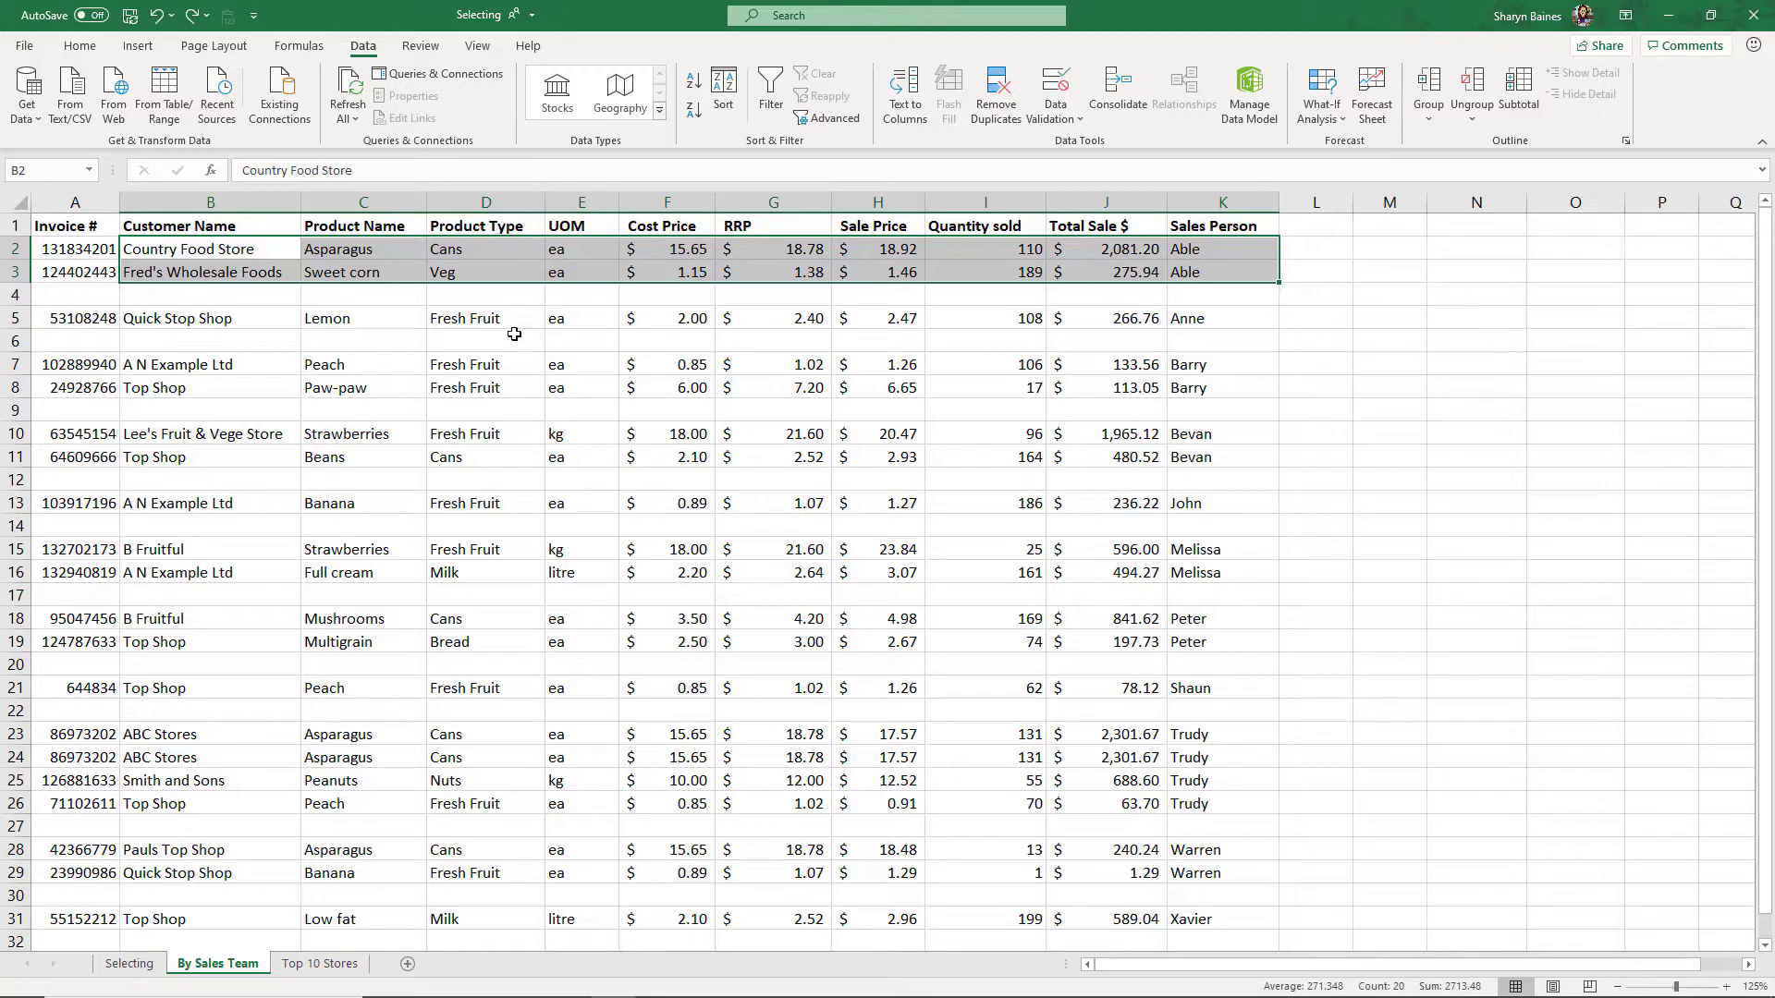
pyautogui.hotkey('ctrl', 'shift', 'Down')
pyautogui.hotkey('ctrl', 'shift', 'Down')
pyautogui.hotkey('ctrl', 'shift', 'Down')
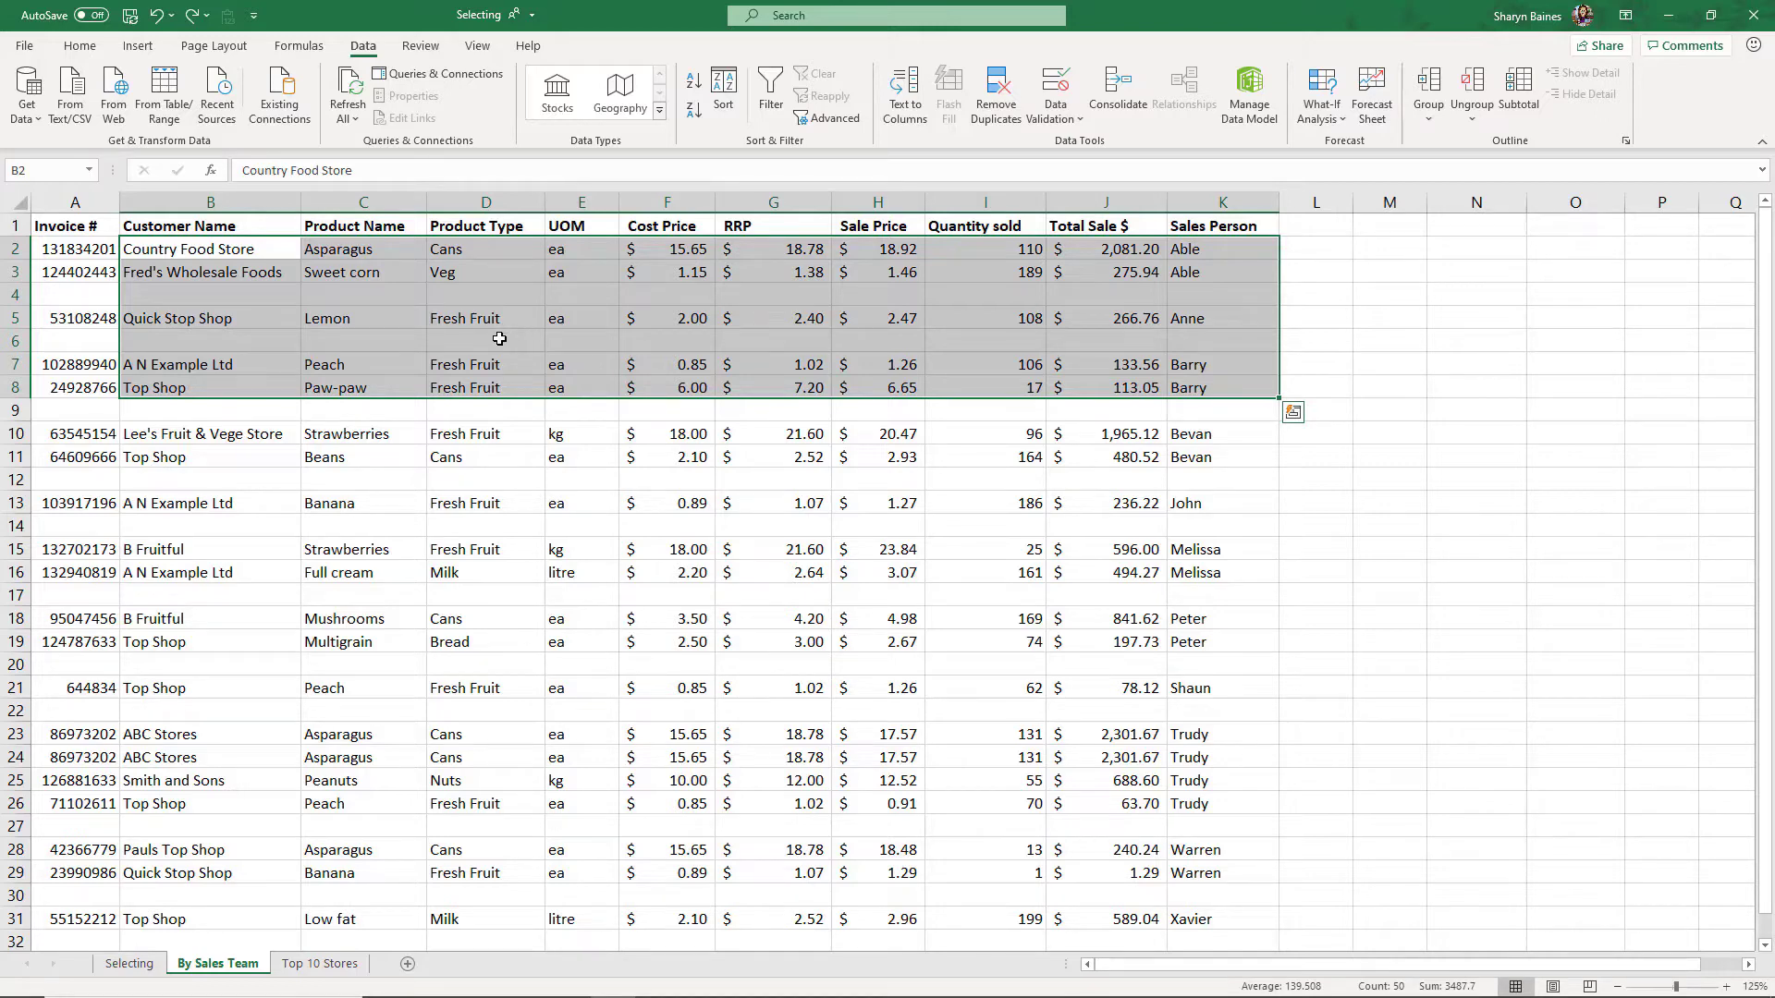
pyautogui.click(363, 480)
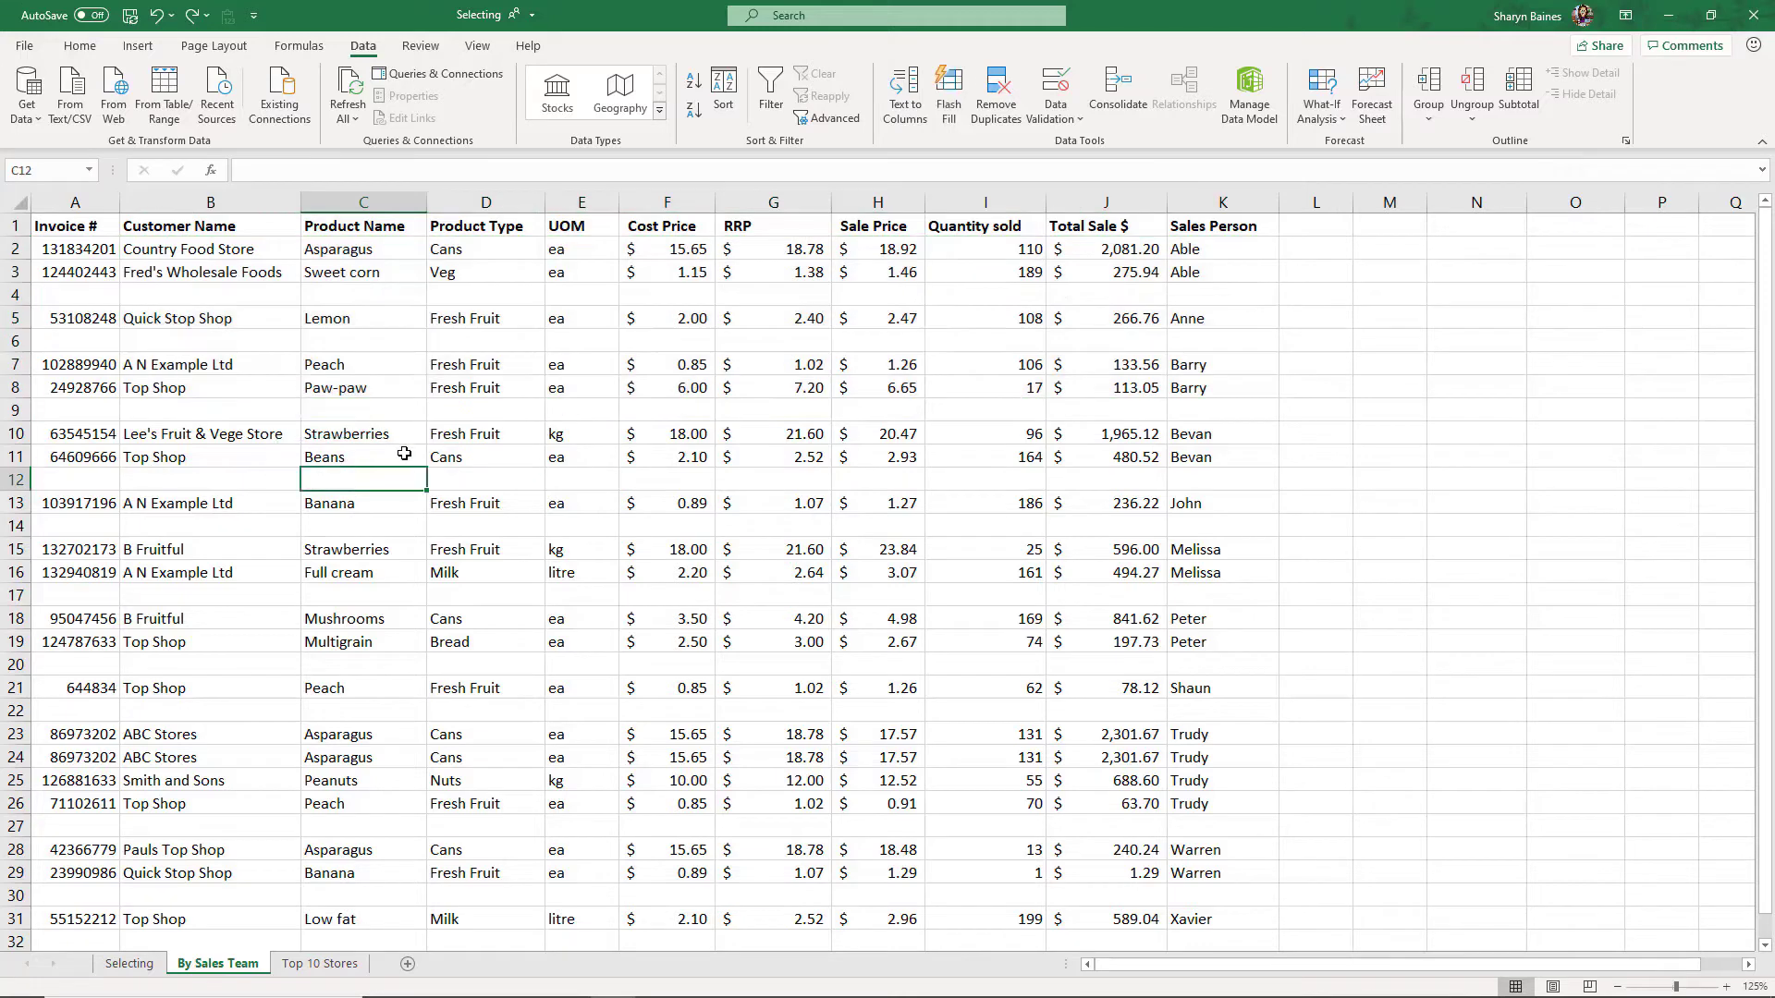
pyautogui.click(83, 233)
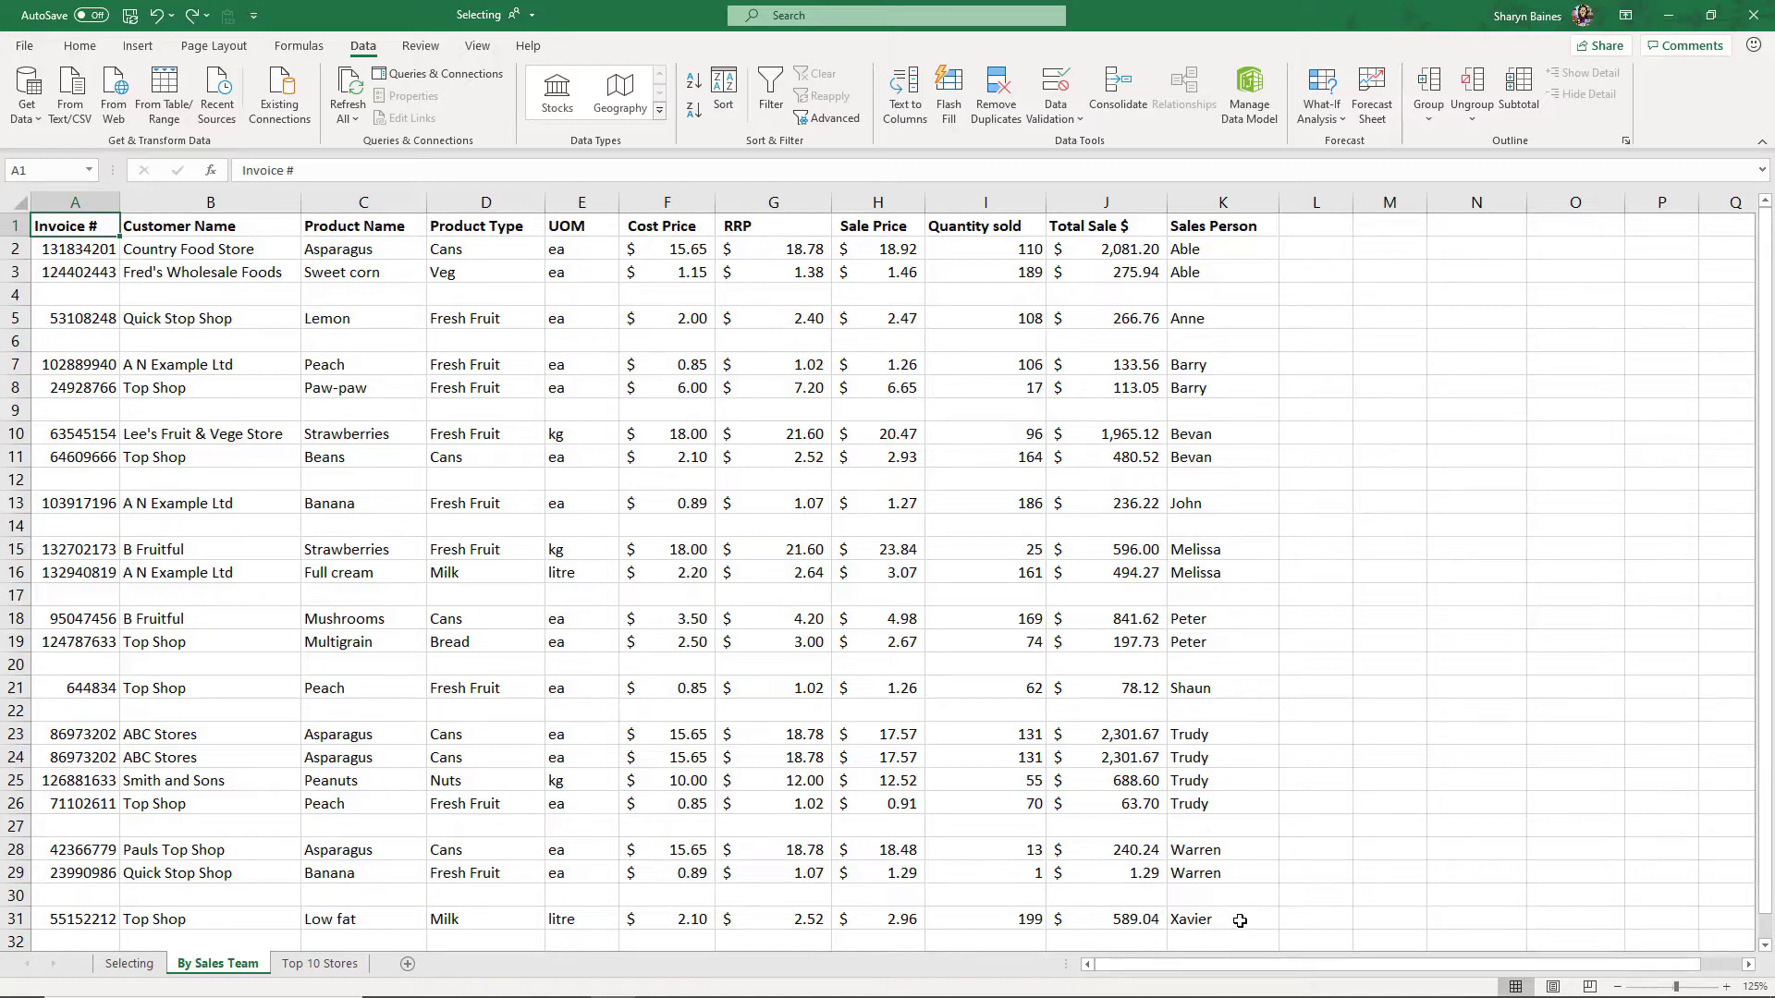
# - Shift-click K31 to select the table A1:K31, then clear the selection
pyautogui.press('shift')
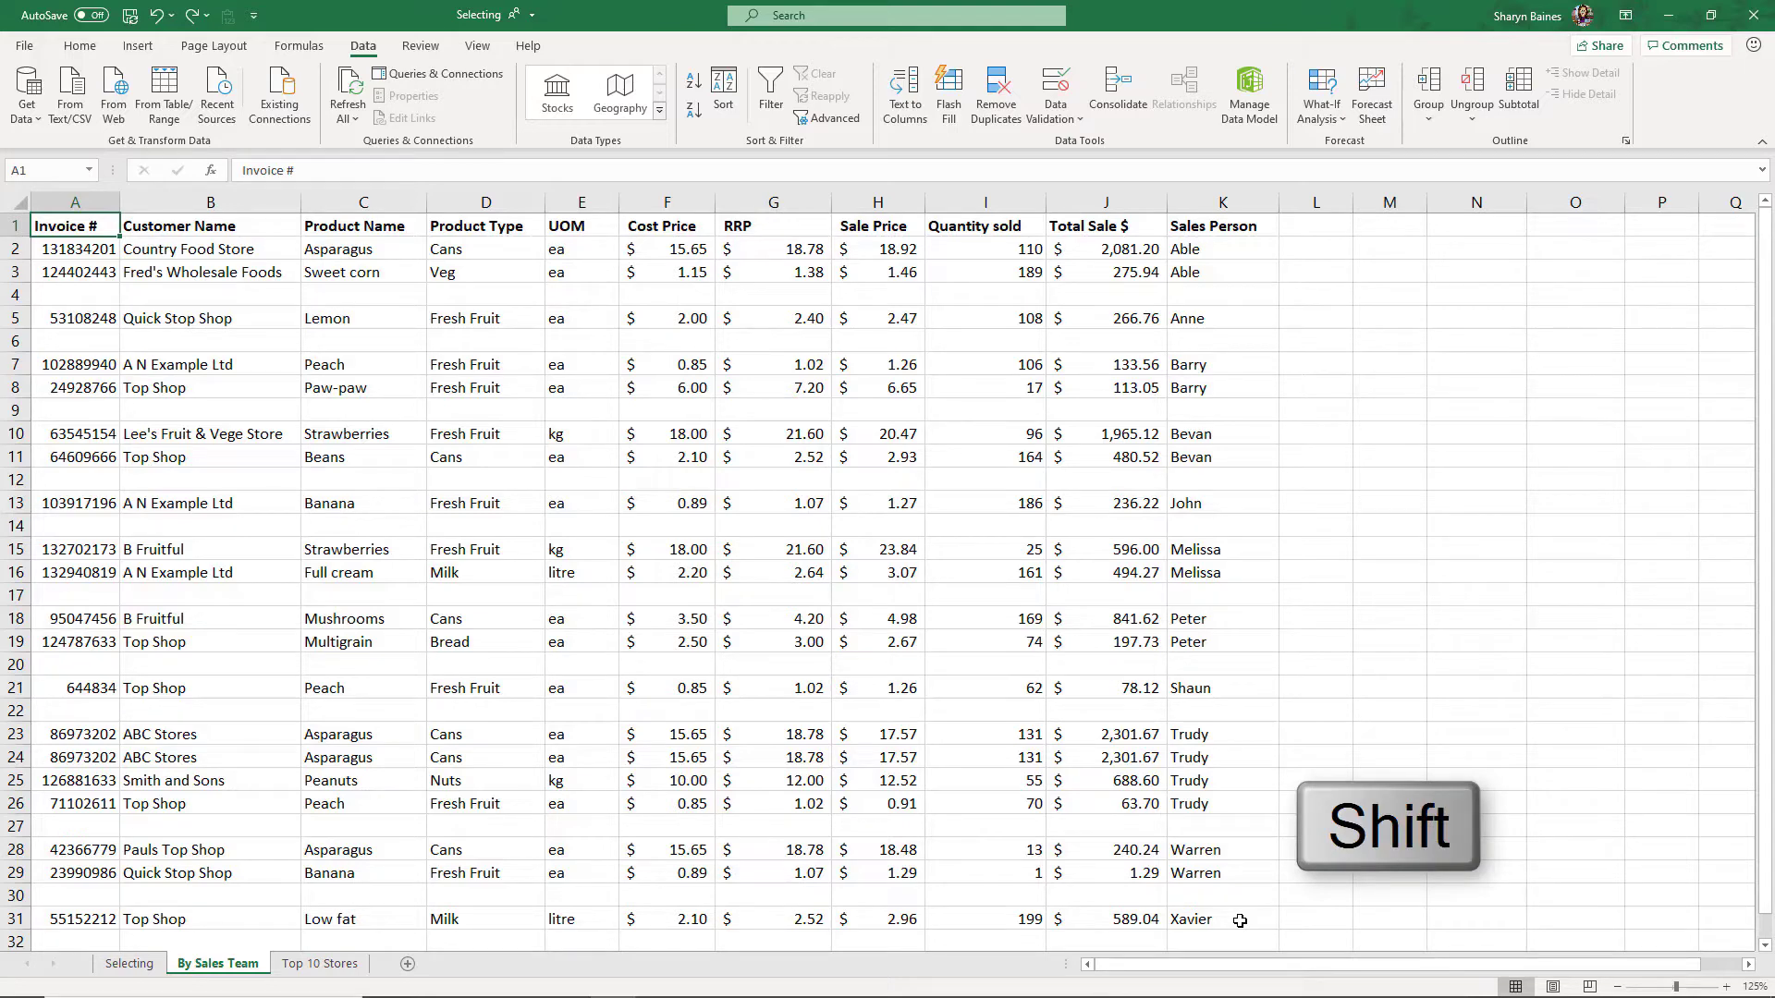
pyautogui.keyDown('shift'); pyautogui.click(1239, 921); pyautogui.keyUp('shift')
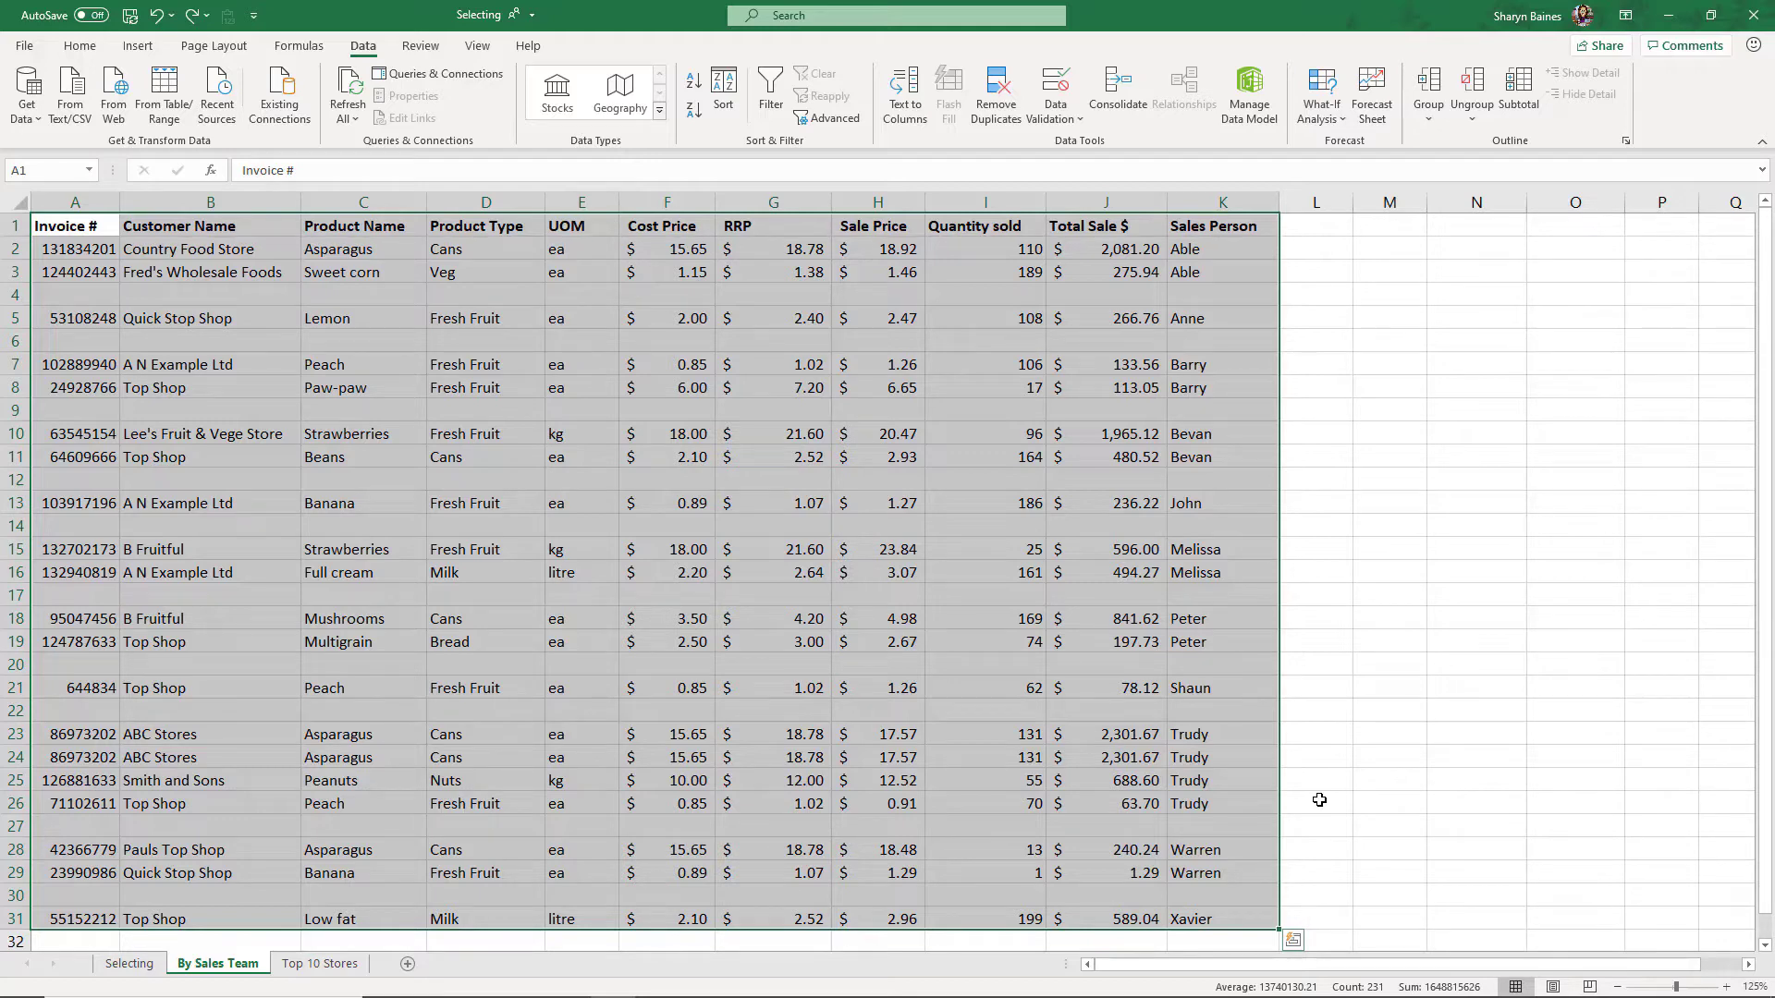
pyautogui.click(704, 462)
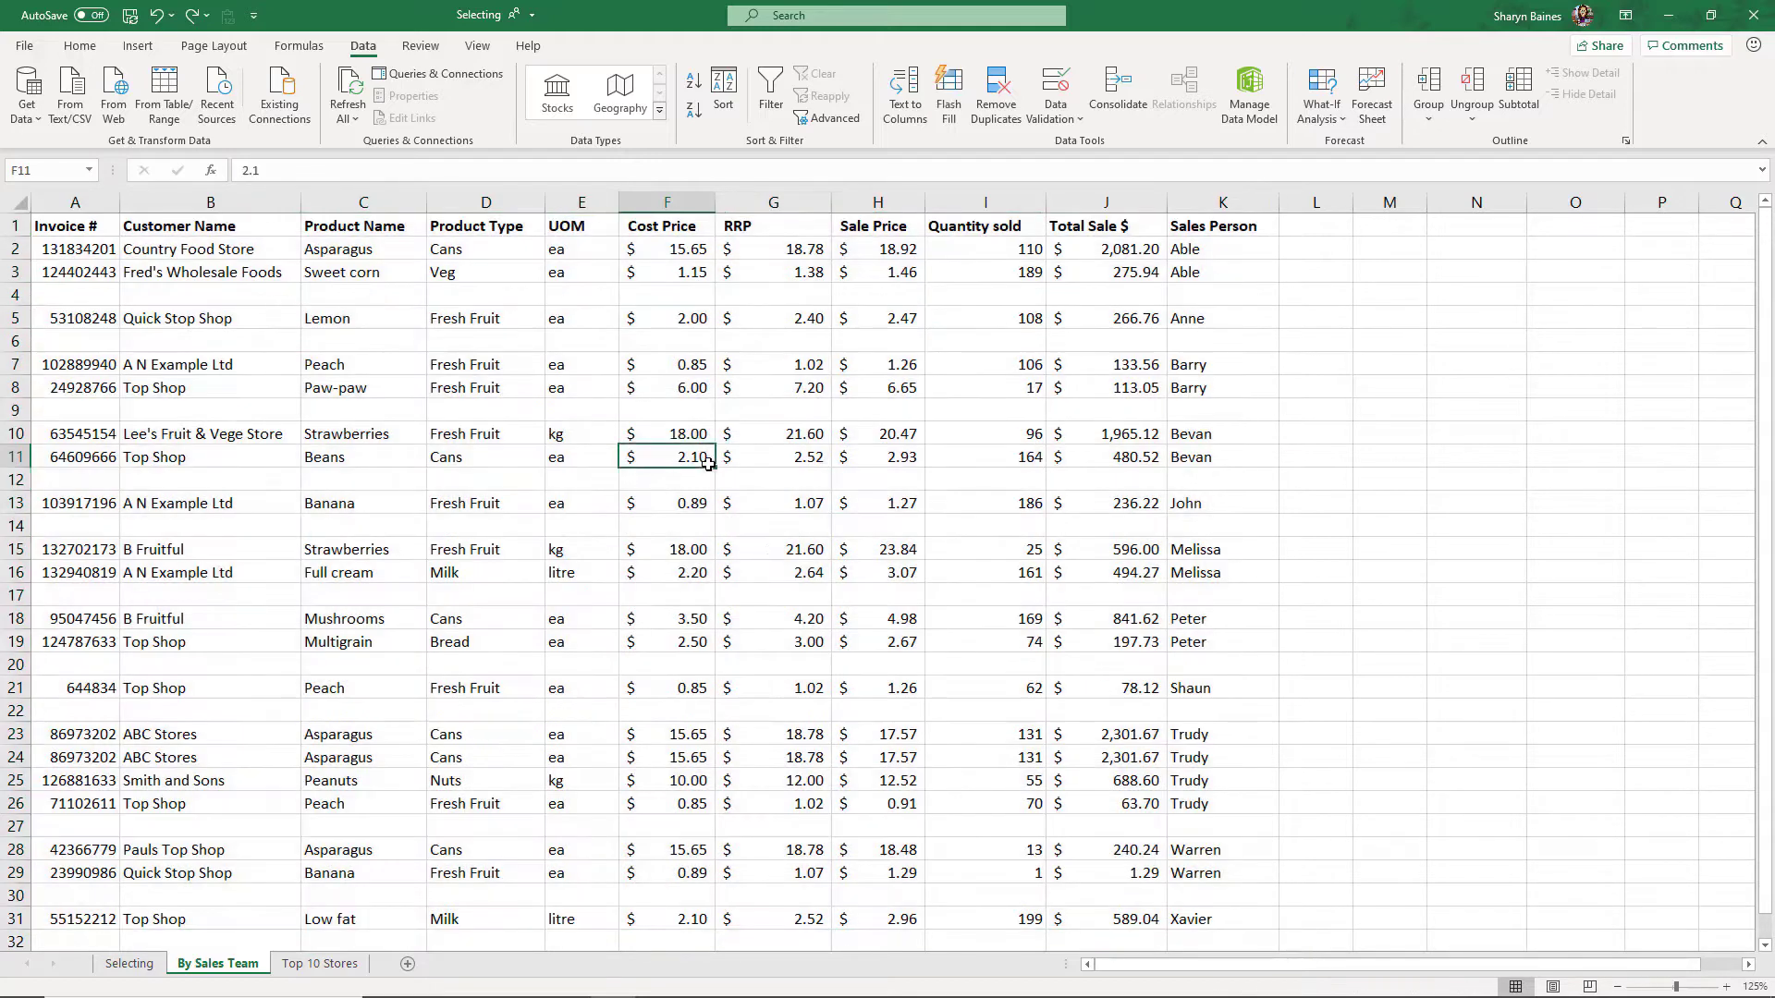
# - Select blank rows 4, 6 and 9 together using Ctrl on the row headers
pyautogui.click(25, 296)
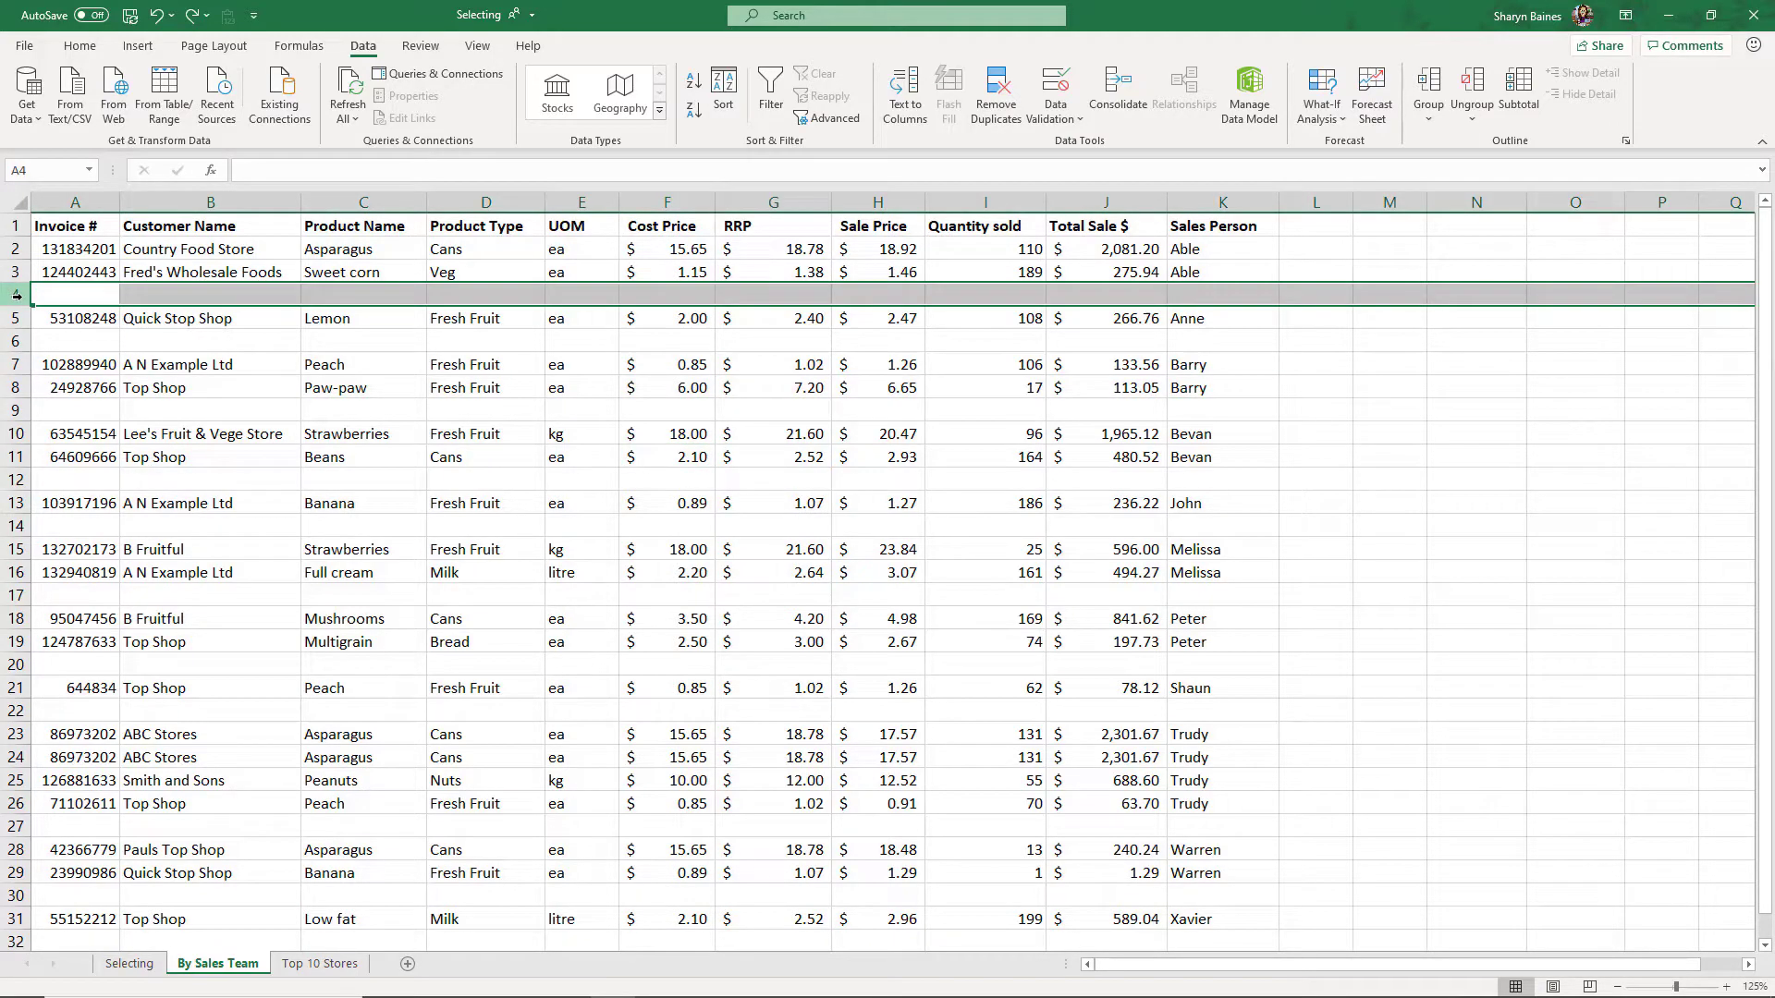
pyautogui.click(19, 341)
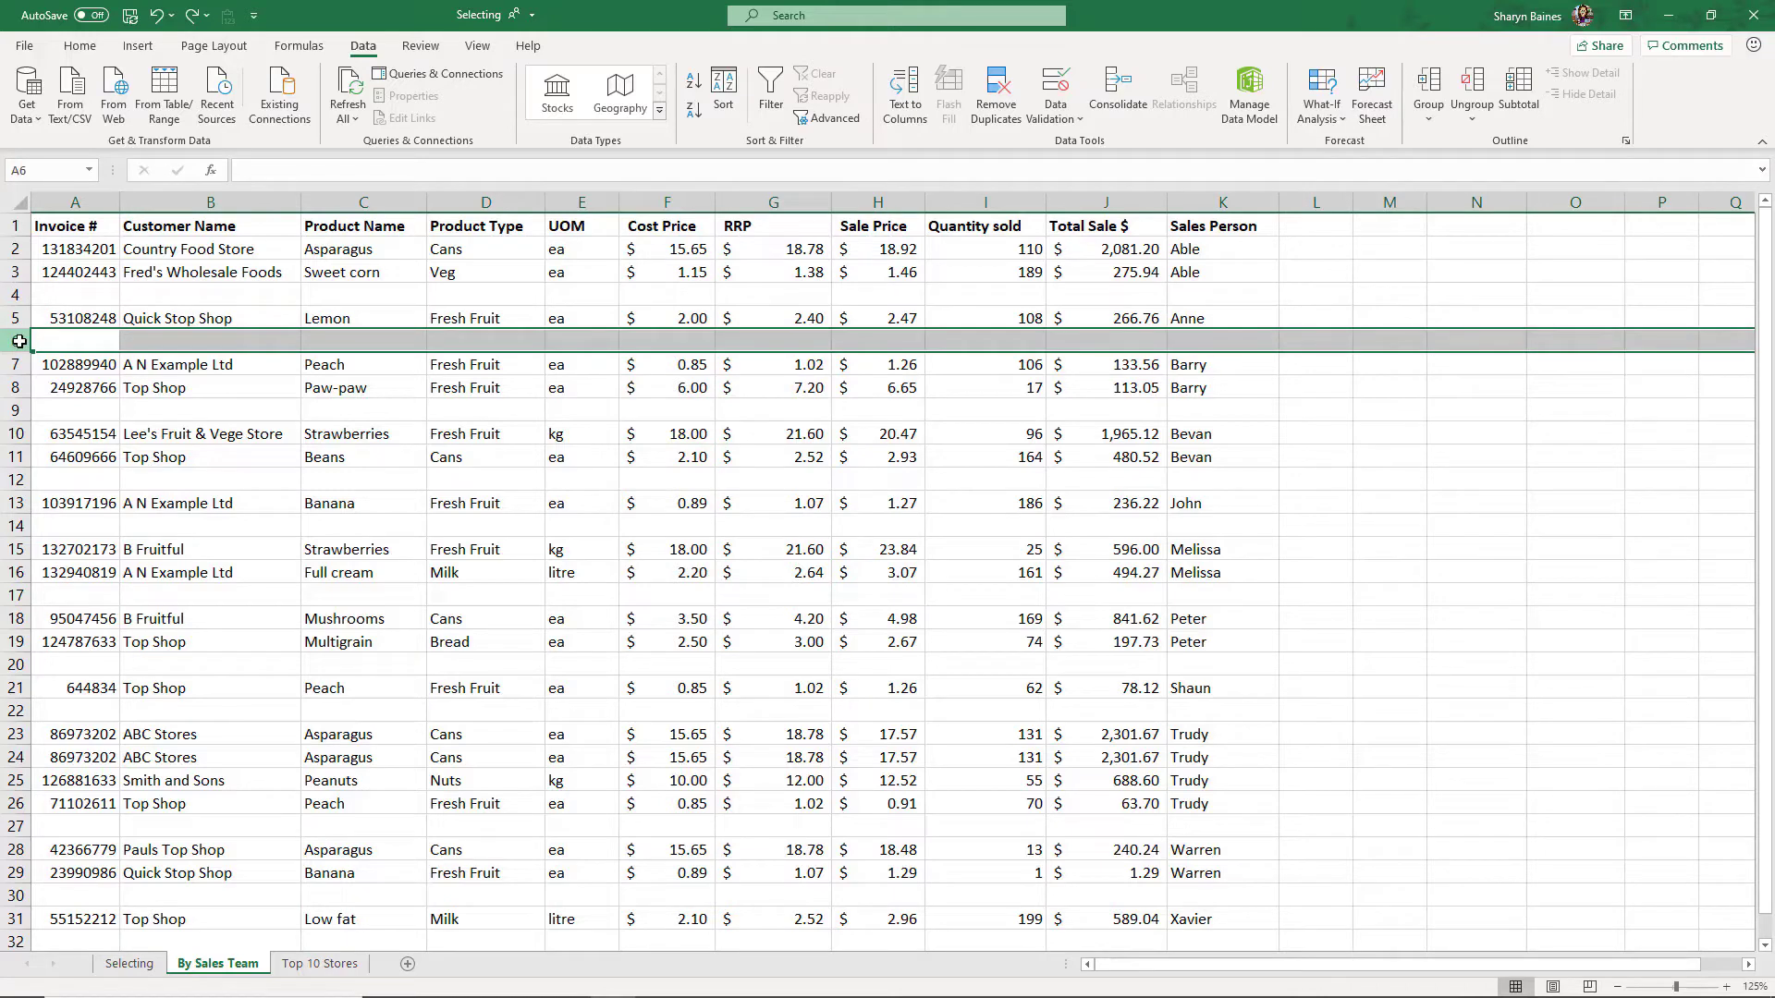
pyautogui.click(14, 294)
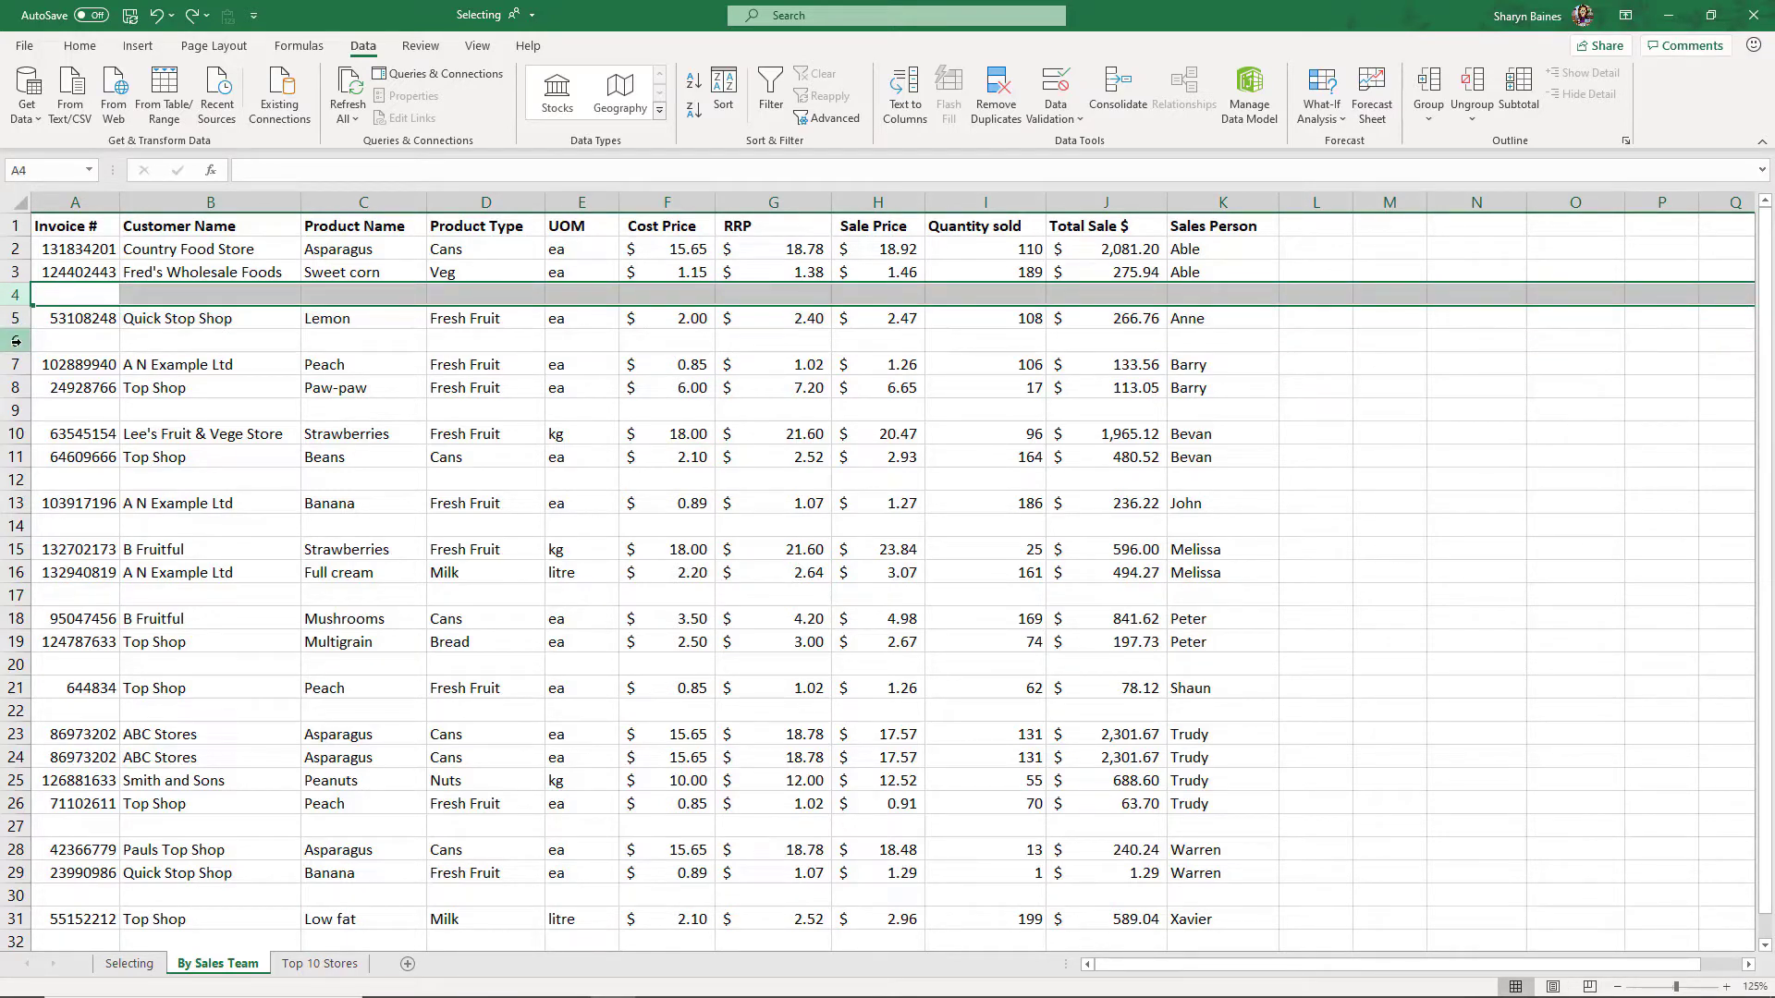
pyautogui.press('ctrl')
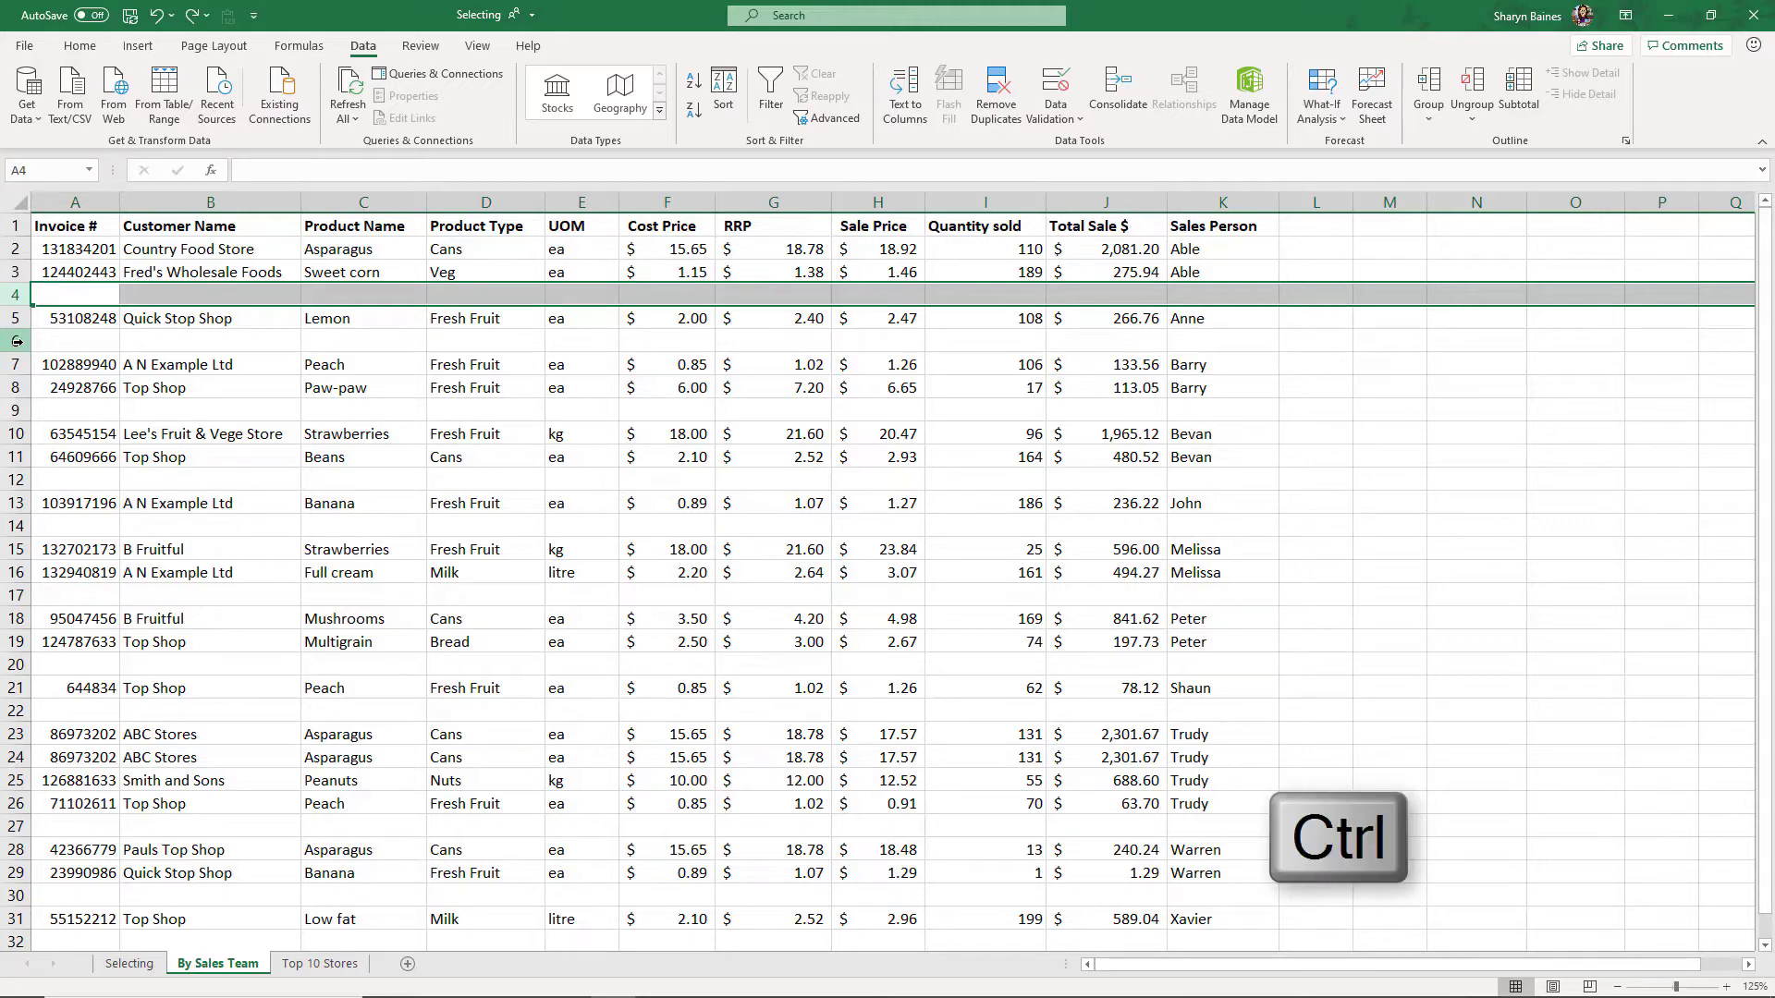
pyautogui.keyDown('ctrl'); pyautogui.click(16, 341); pyautogui.keyUp('ctrl')
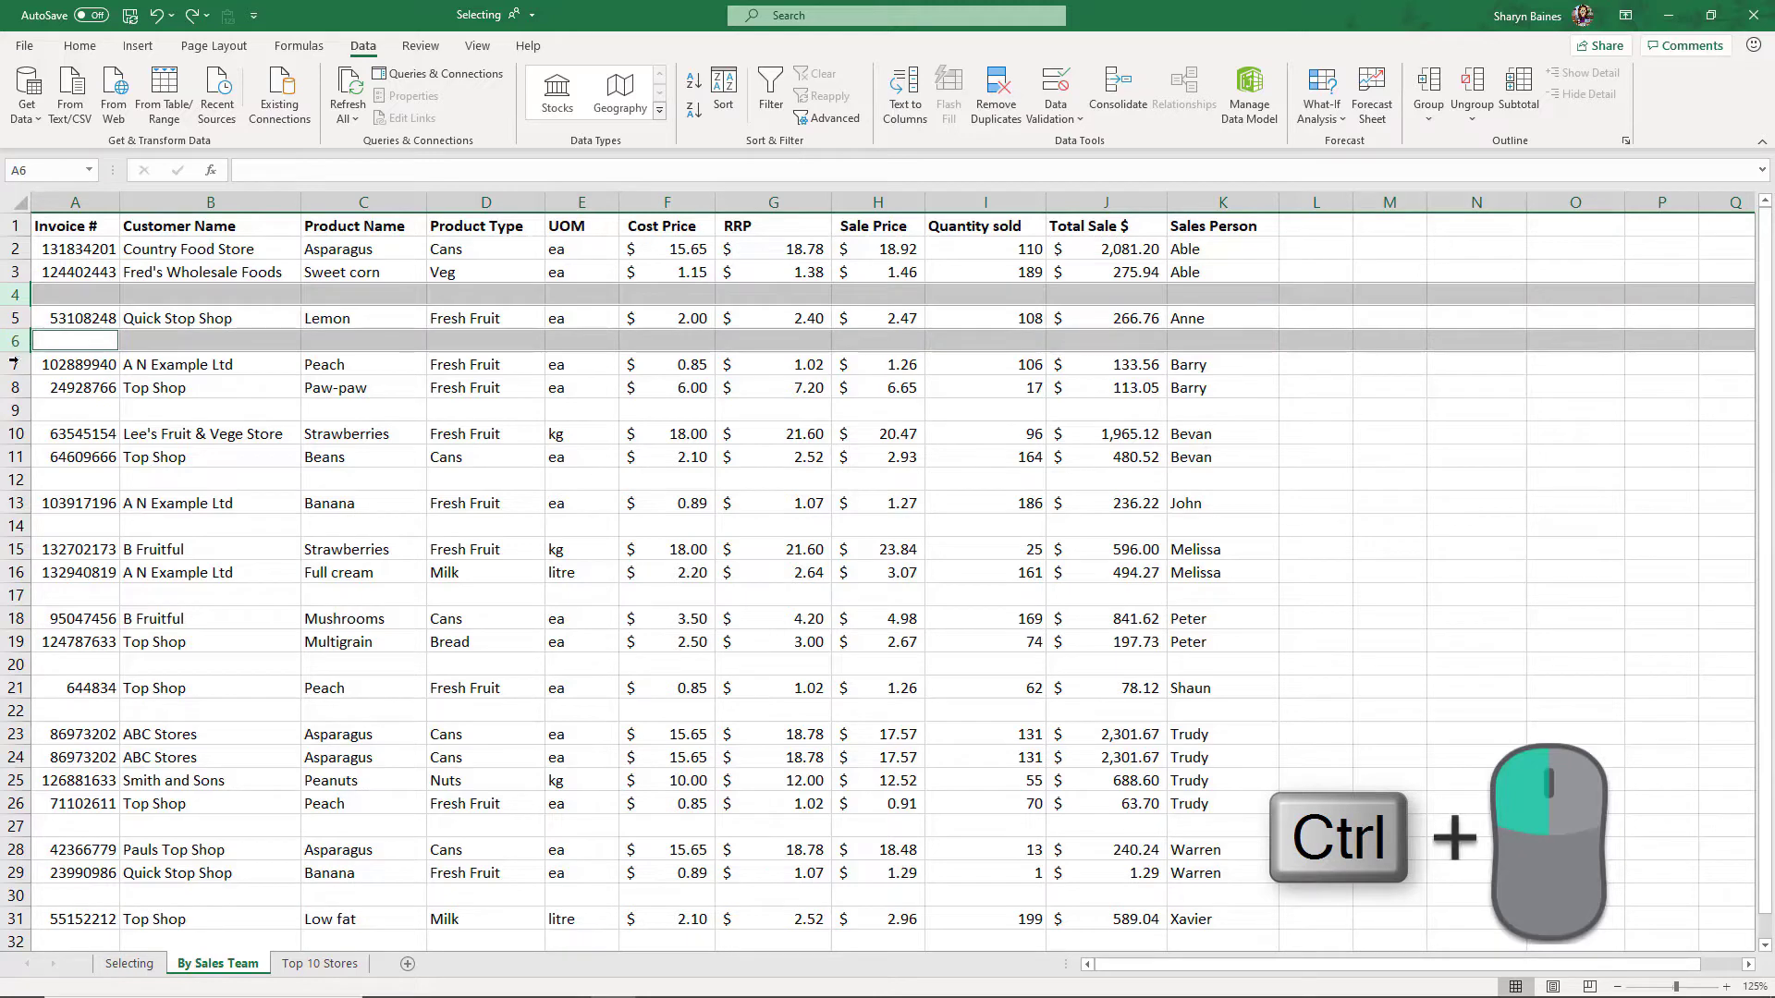
pyautogui.keyDown('ctrl'); pyautogui.click(19, 407); pyautogui.keyUp('ctrl')
# - Add blank rows 12 and 14 to the row selection and delete all selected rows
pyautogui.keyDown('ctrl'); pyautogui.click(17, 480); pyautogui.keyUp('ctrl')
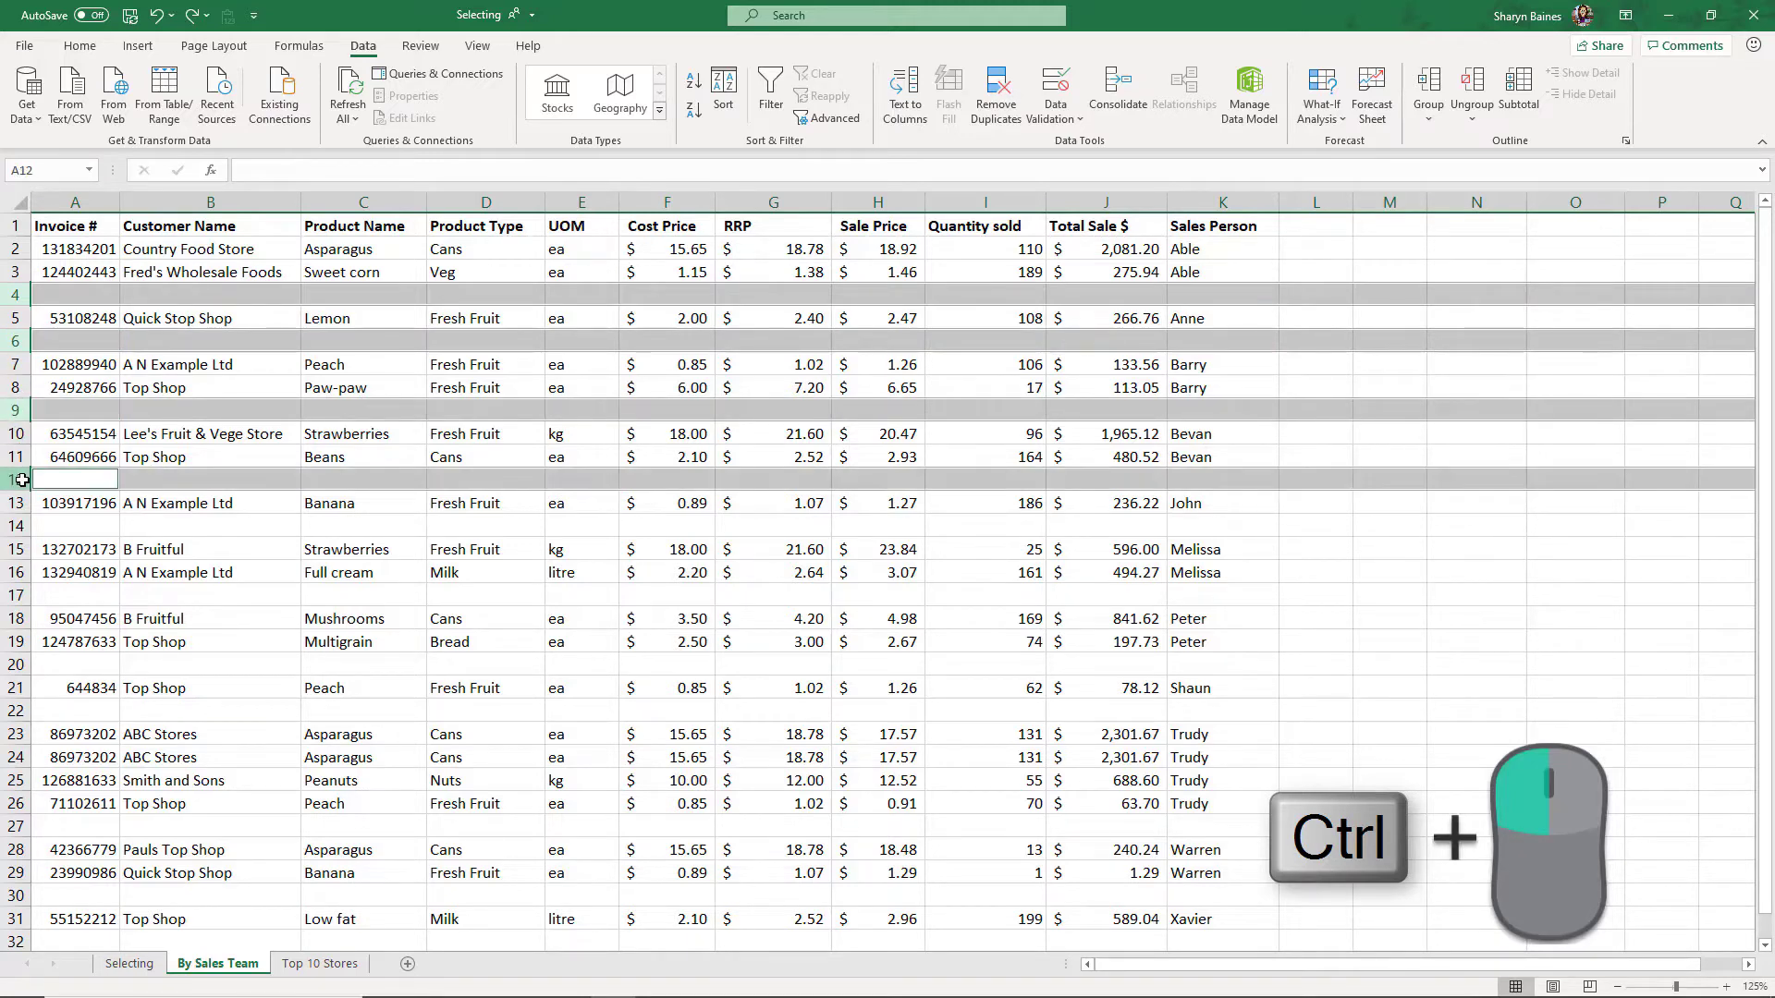
pyautogui.keyDown('ctrl'); pyautogui.click(17, 525); pyautogui.keyUp('ctrl')
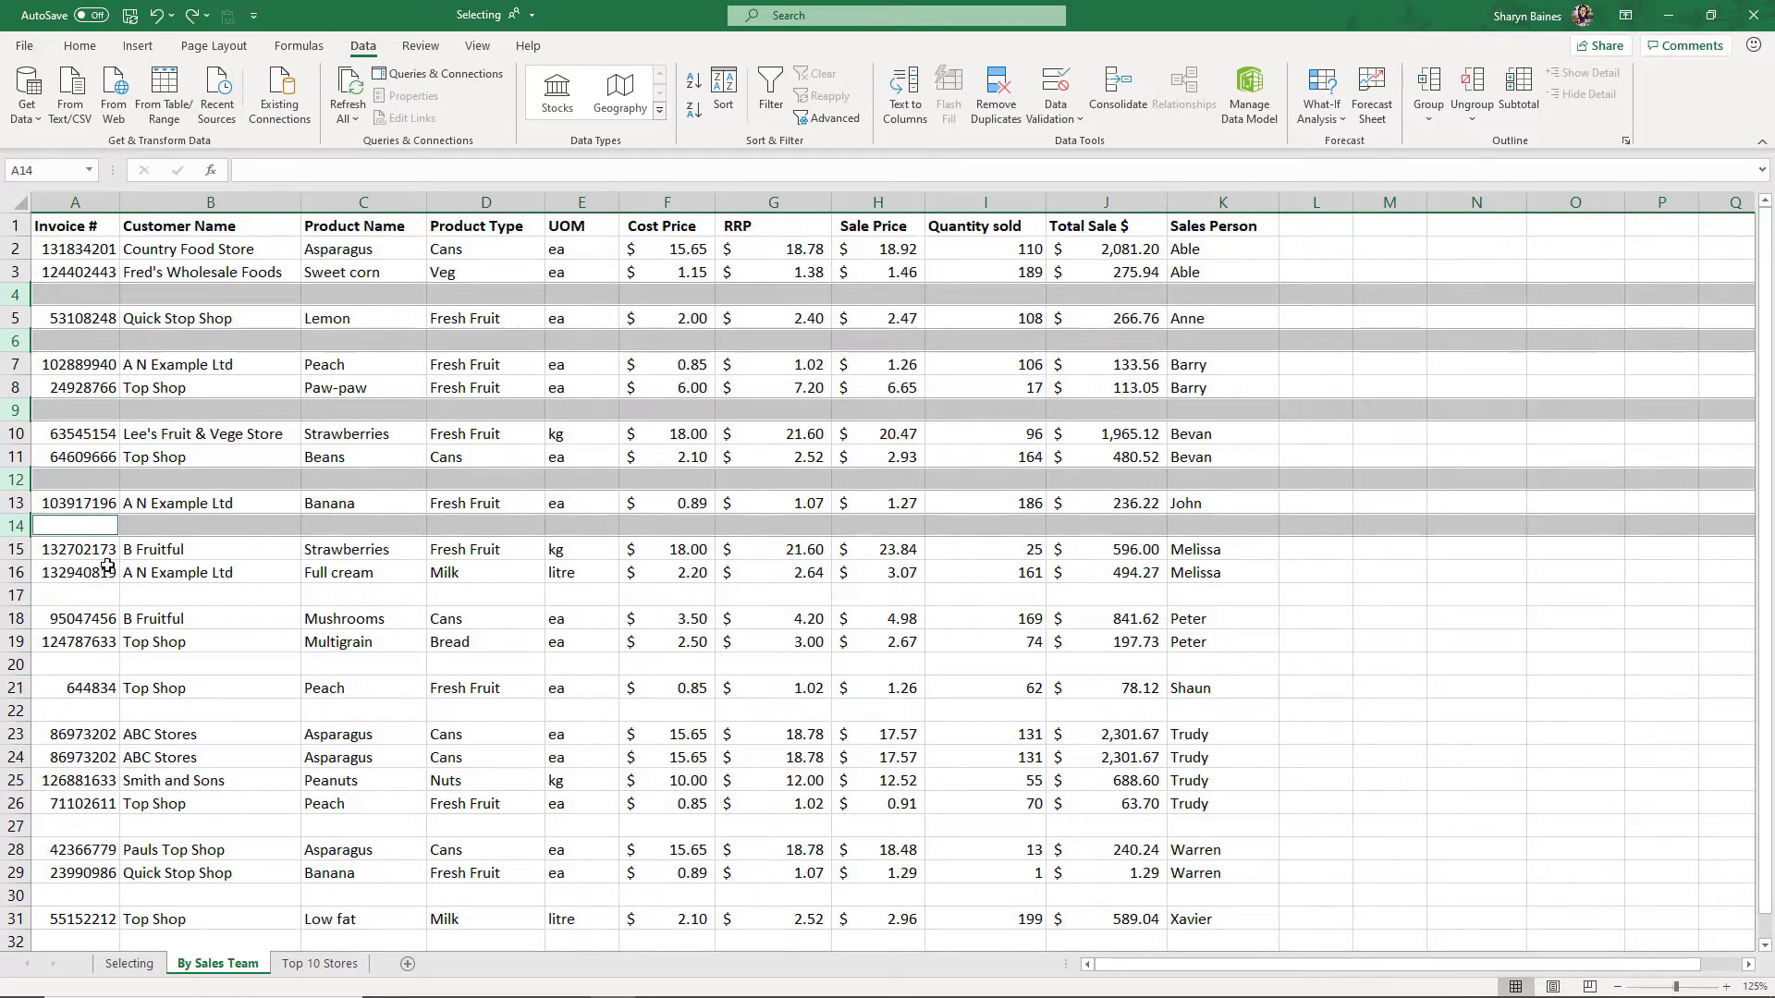
pyautogui.rightClick(18, 298)
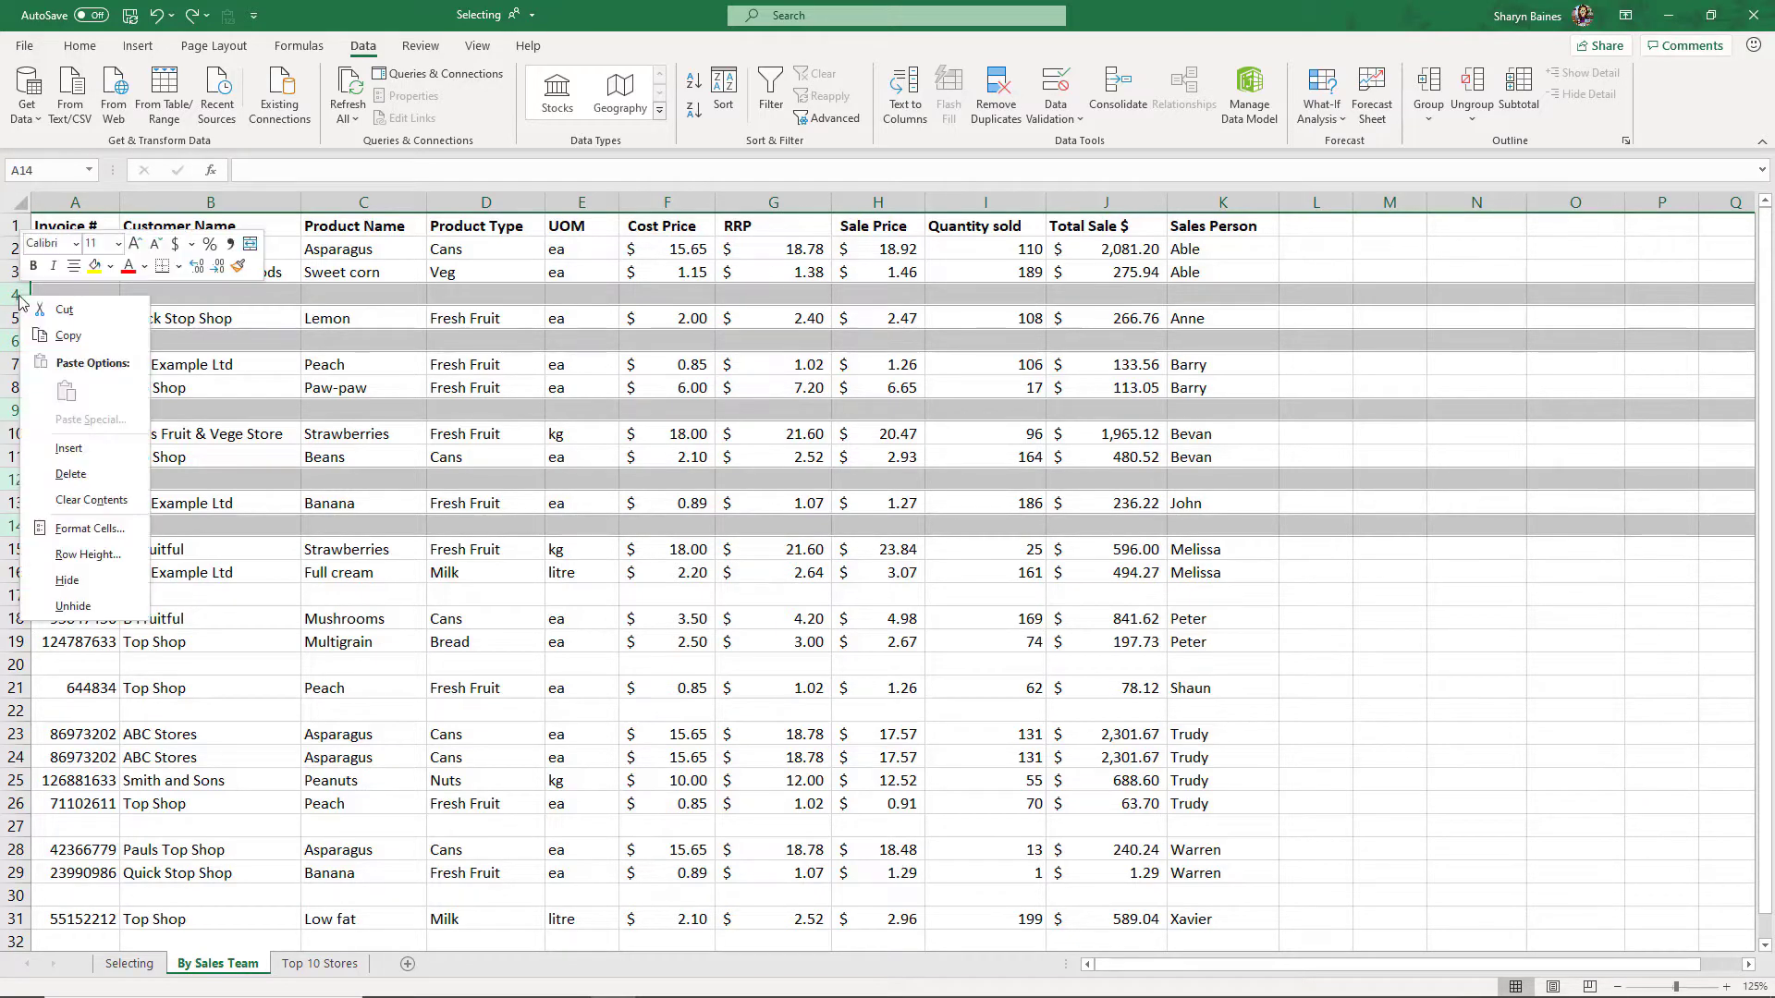
pyautogui.click(72, 476)
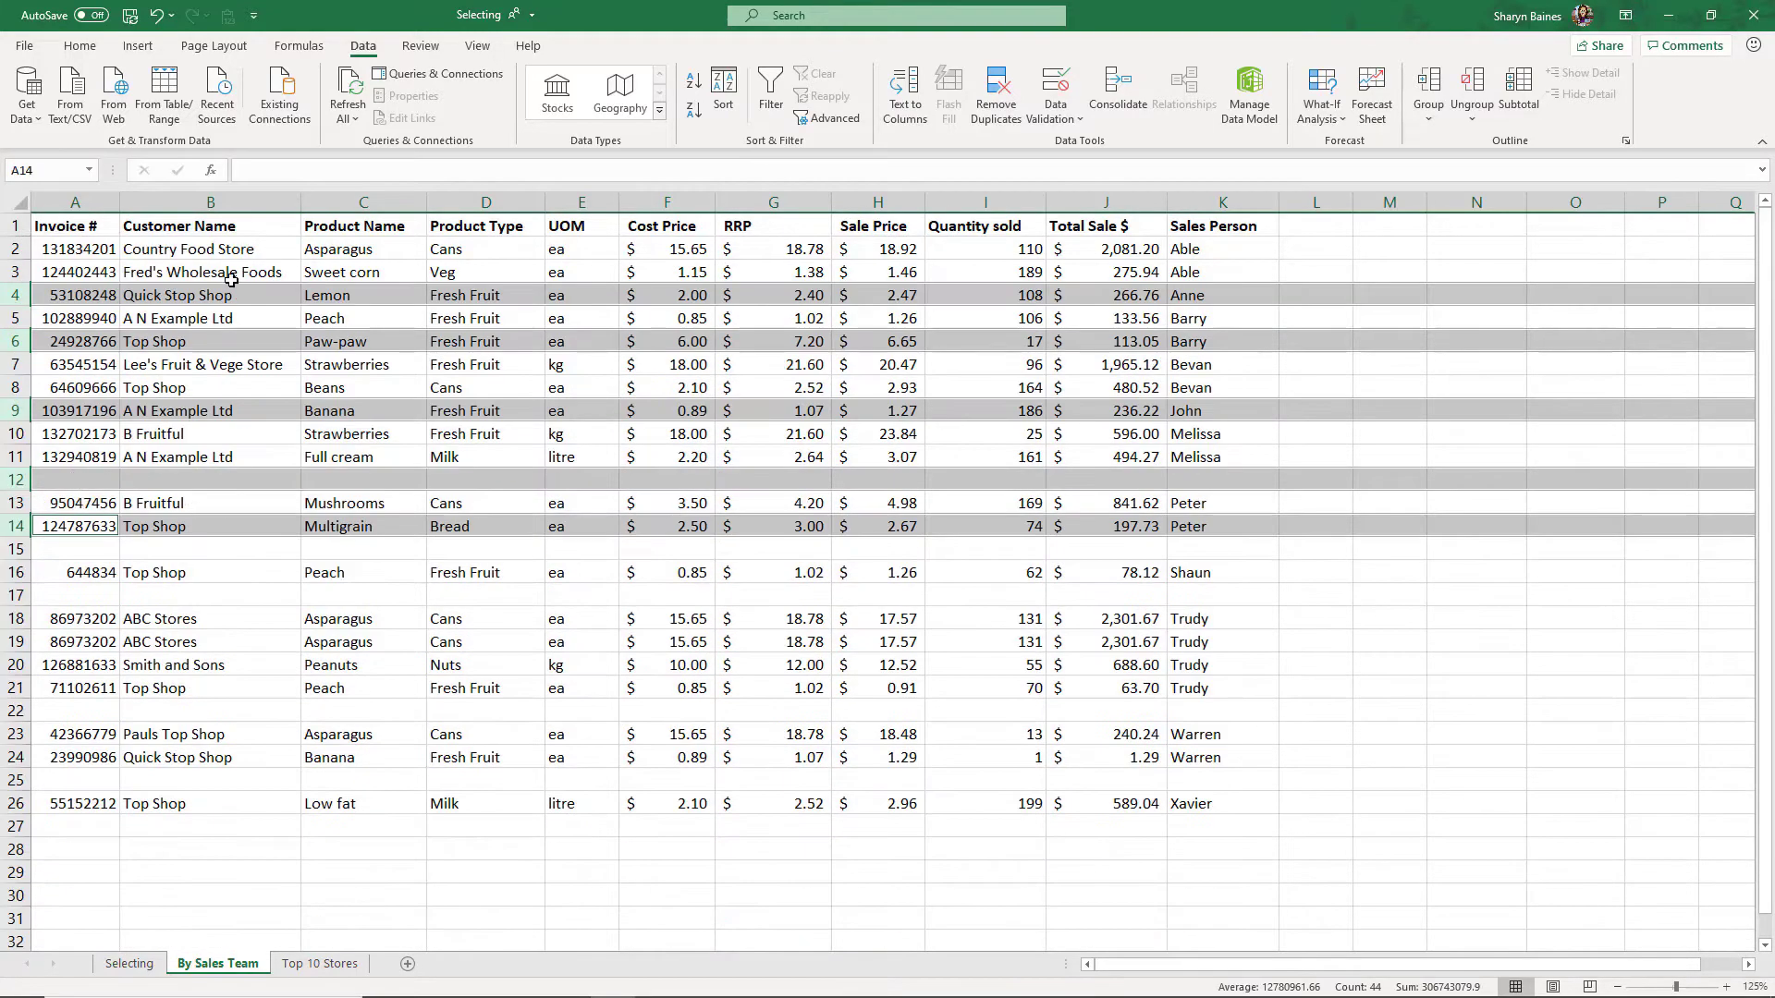
# - Delete the remaining blank rows 12, 15, 17, 22 and 25
pyautogui.click(208, 458)
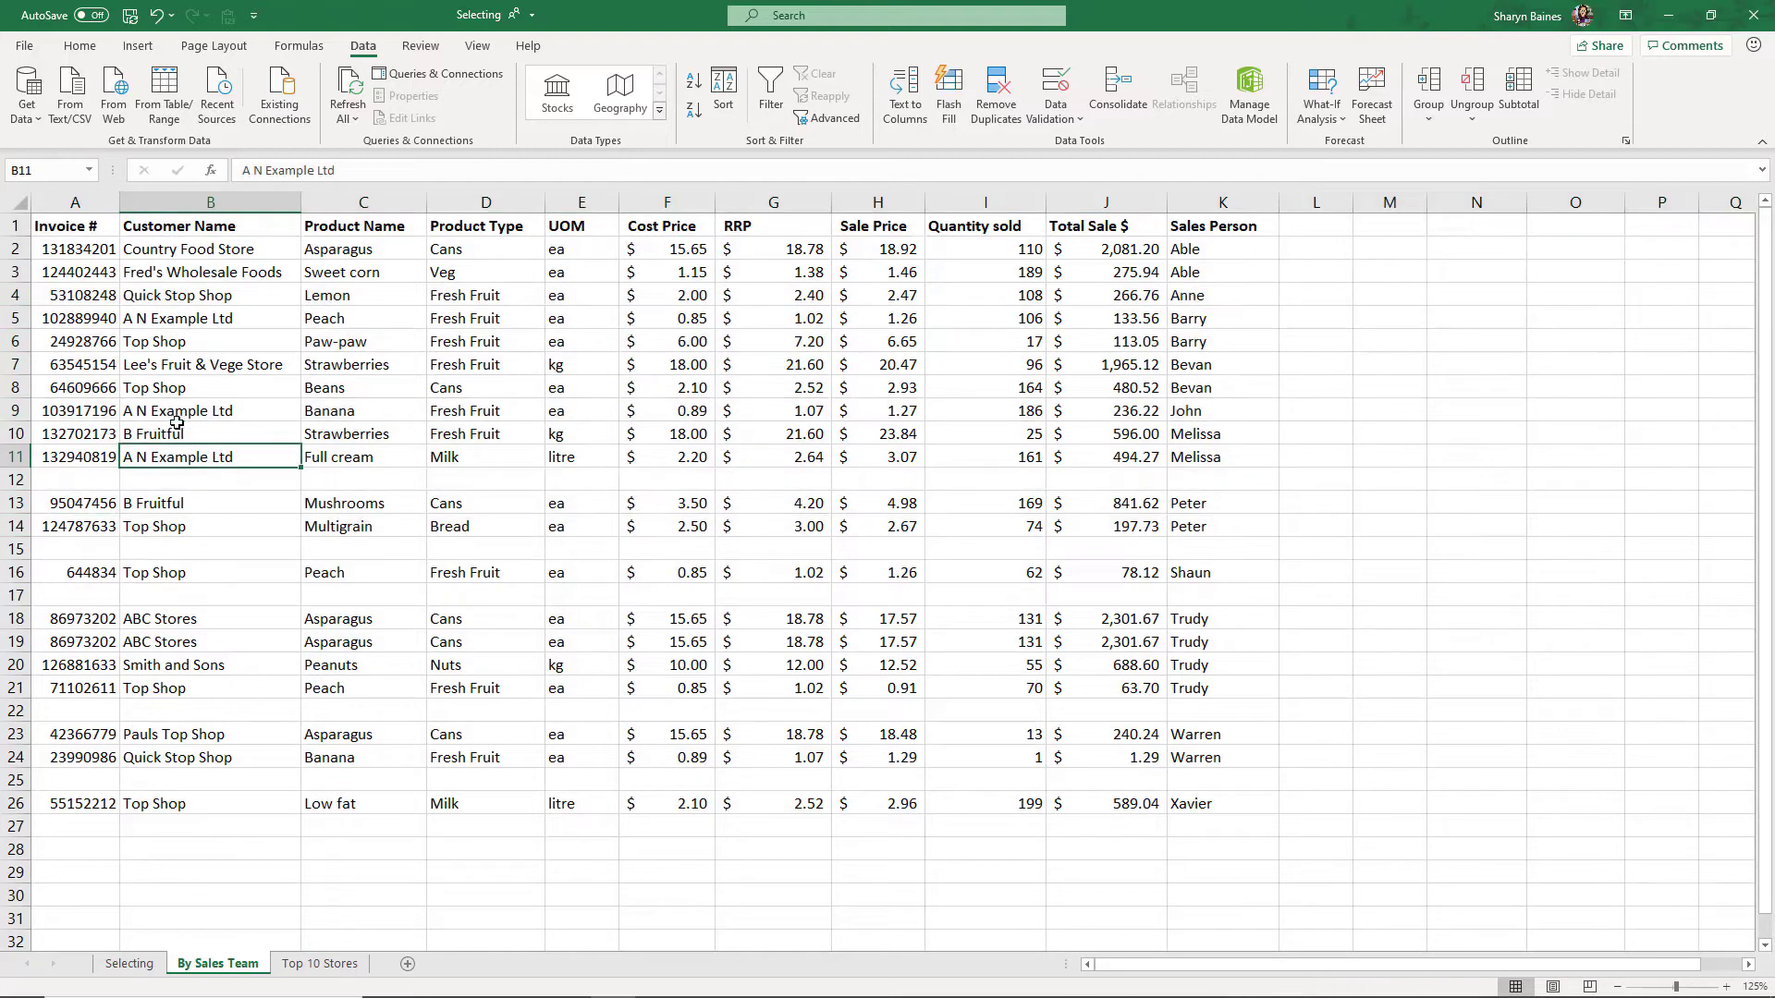
pyautogui.click(21, 478)
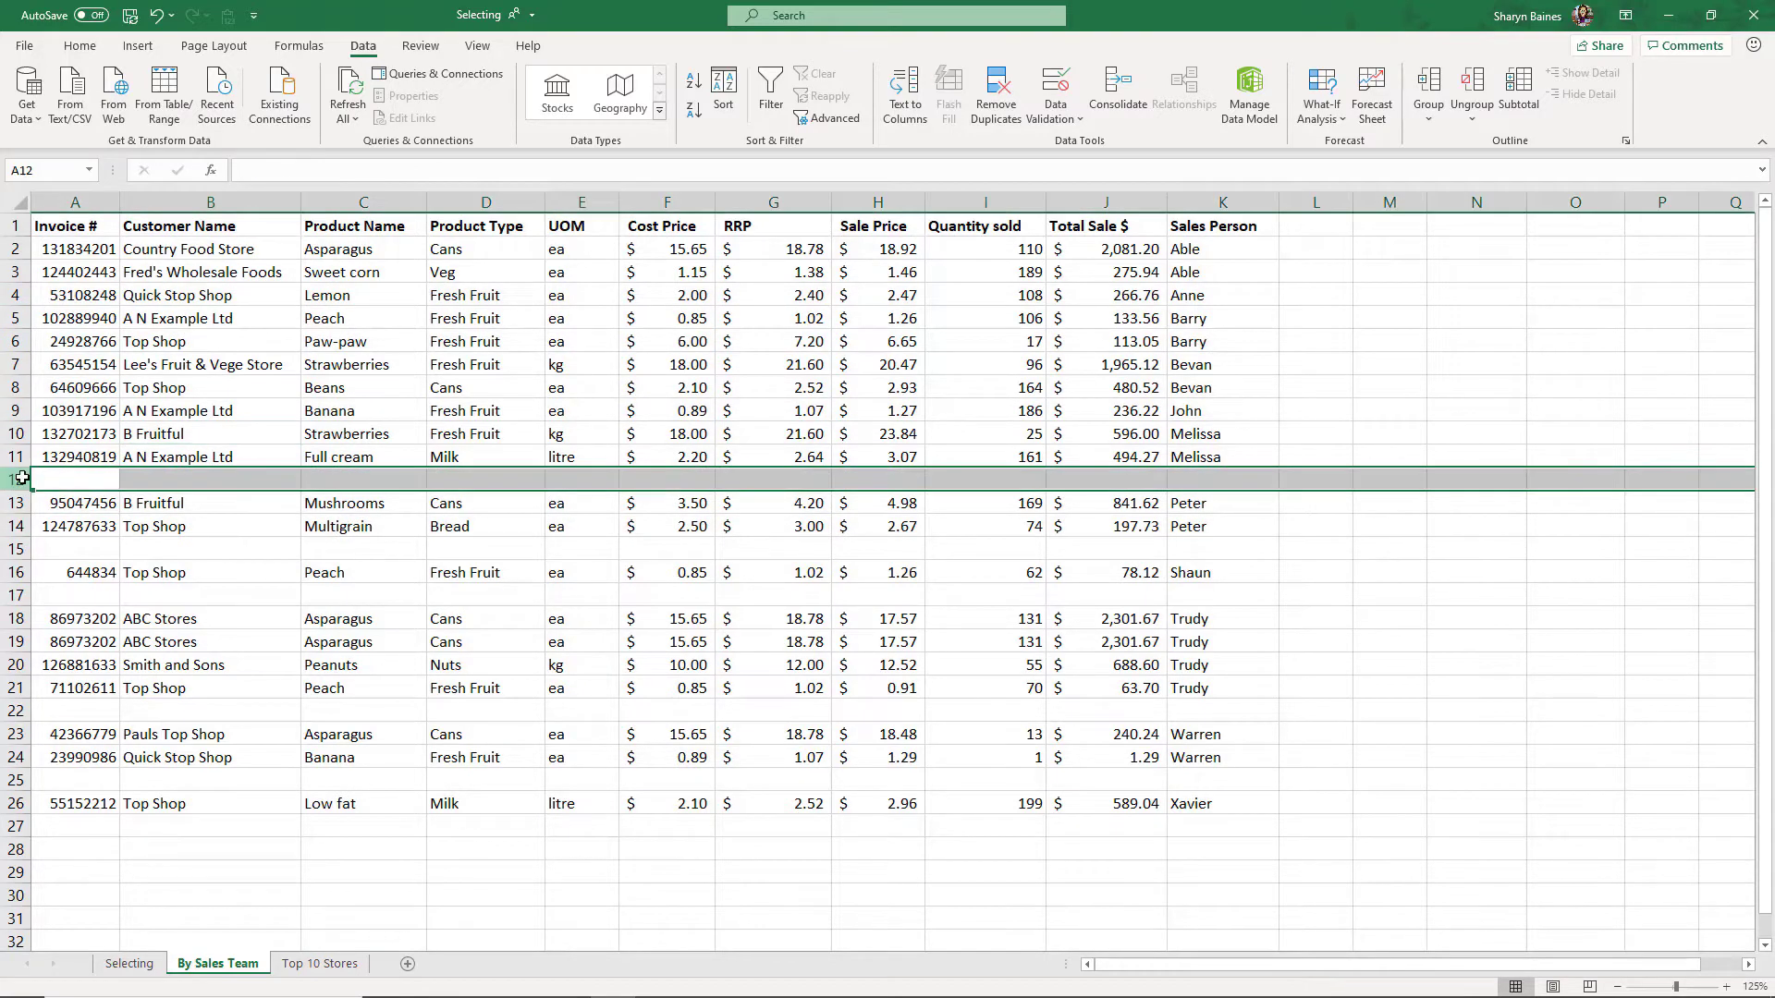
pyautogui.keyDown('ctrl'); pyautogui.click(16, 548); pyautogui.keyUp('ctrl')
pyautogui.keyDown('ctrl'); pyautogui.click(16, 594); pyautogui.keyUp('ctrl')
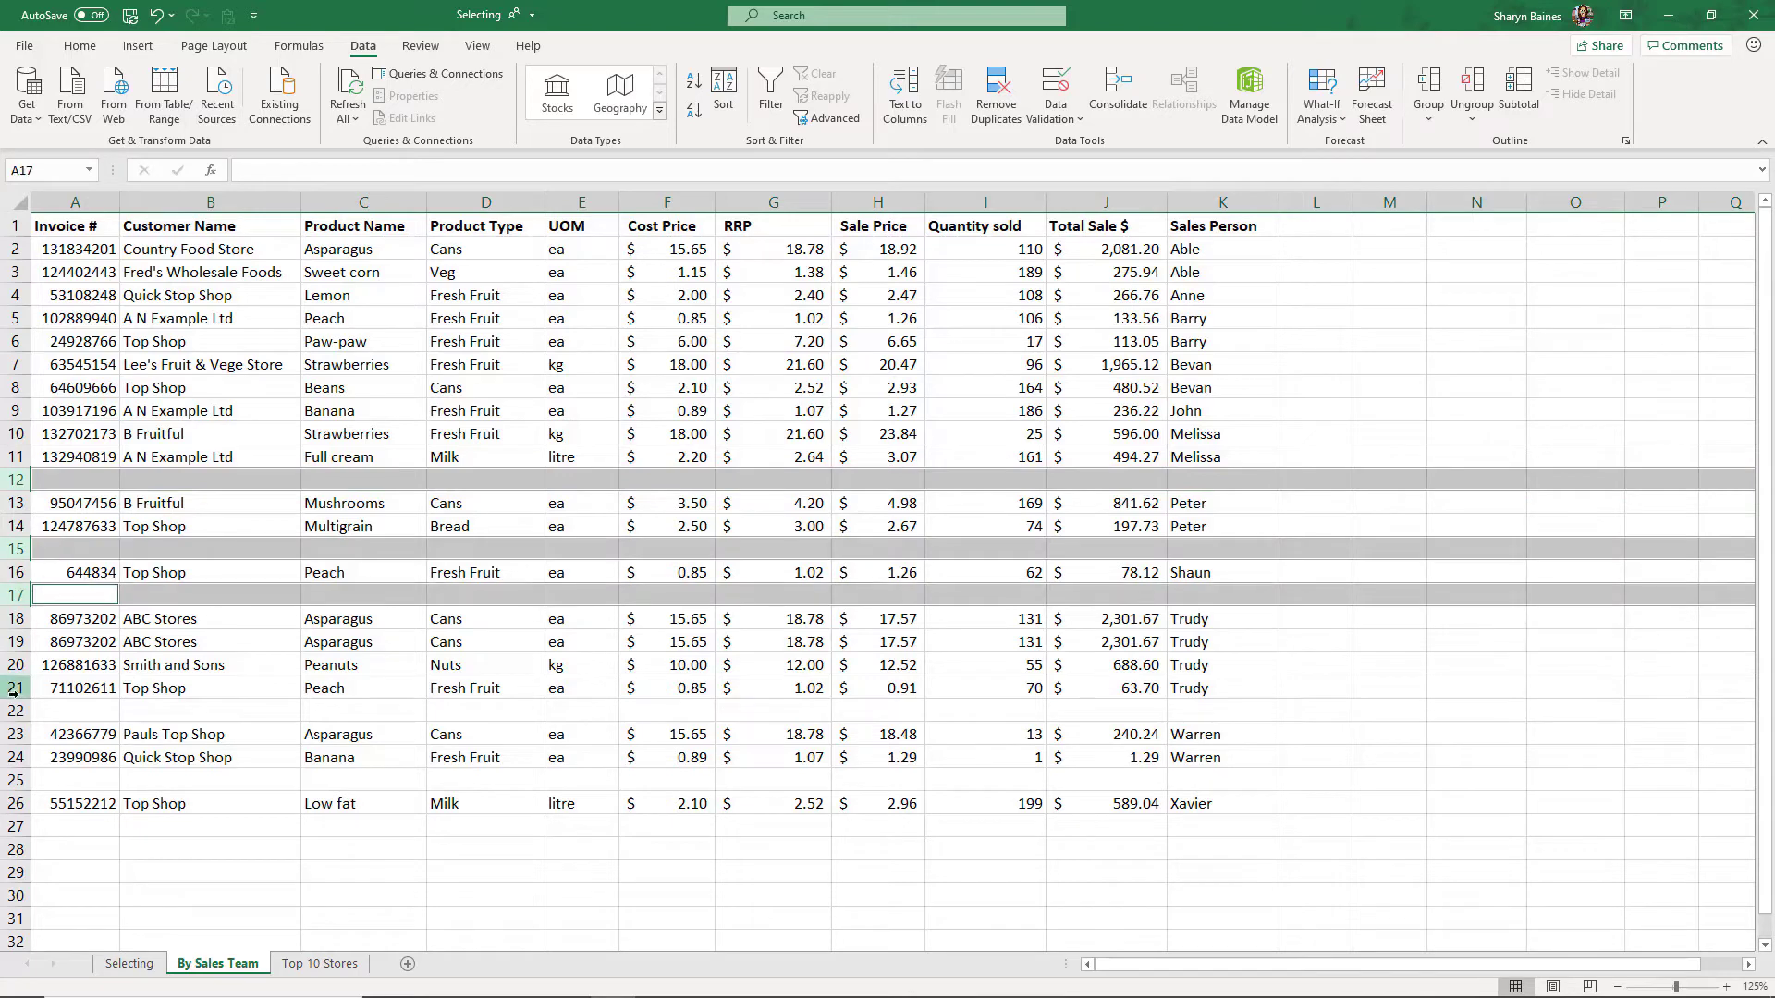
pyautogui.keyDown('ctrl'); pyautogui.click(19, 710); pyautogui.keyUp('ctrl')
pyautogui.keyDown('ctrl'); pyautogui.click(16, 780); pyautogui.keyUp('ctrl')
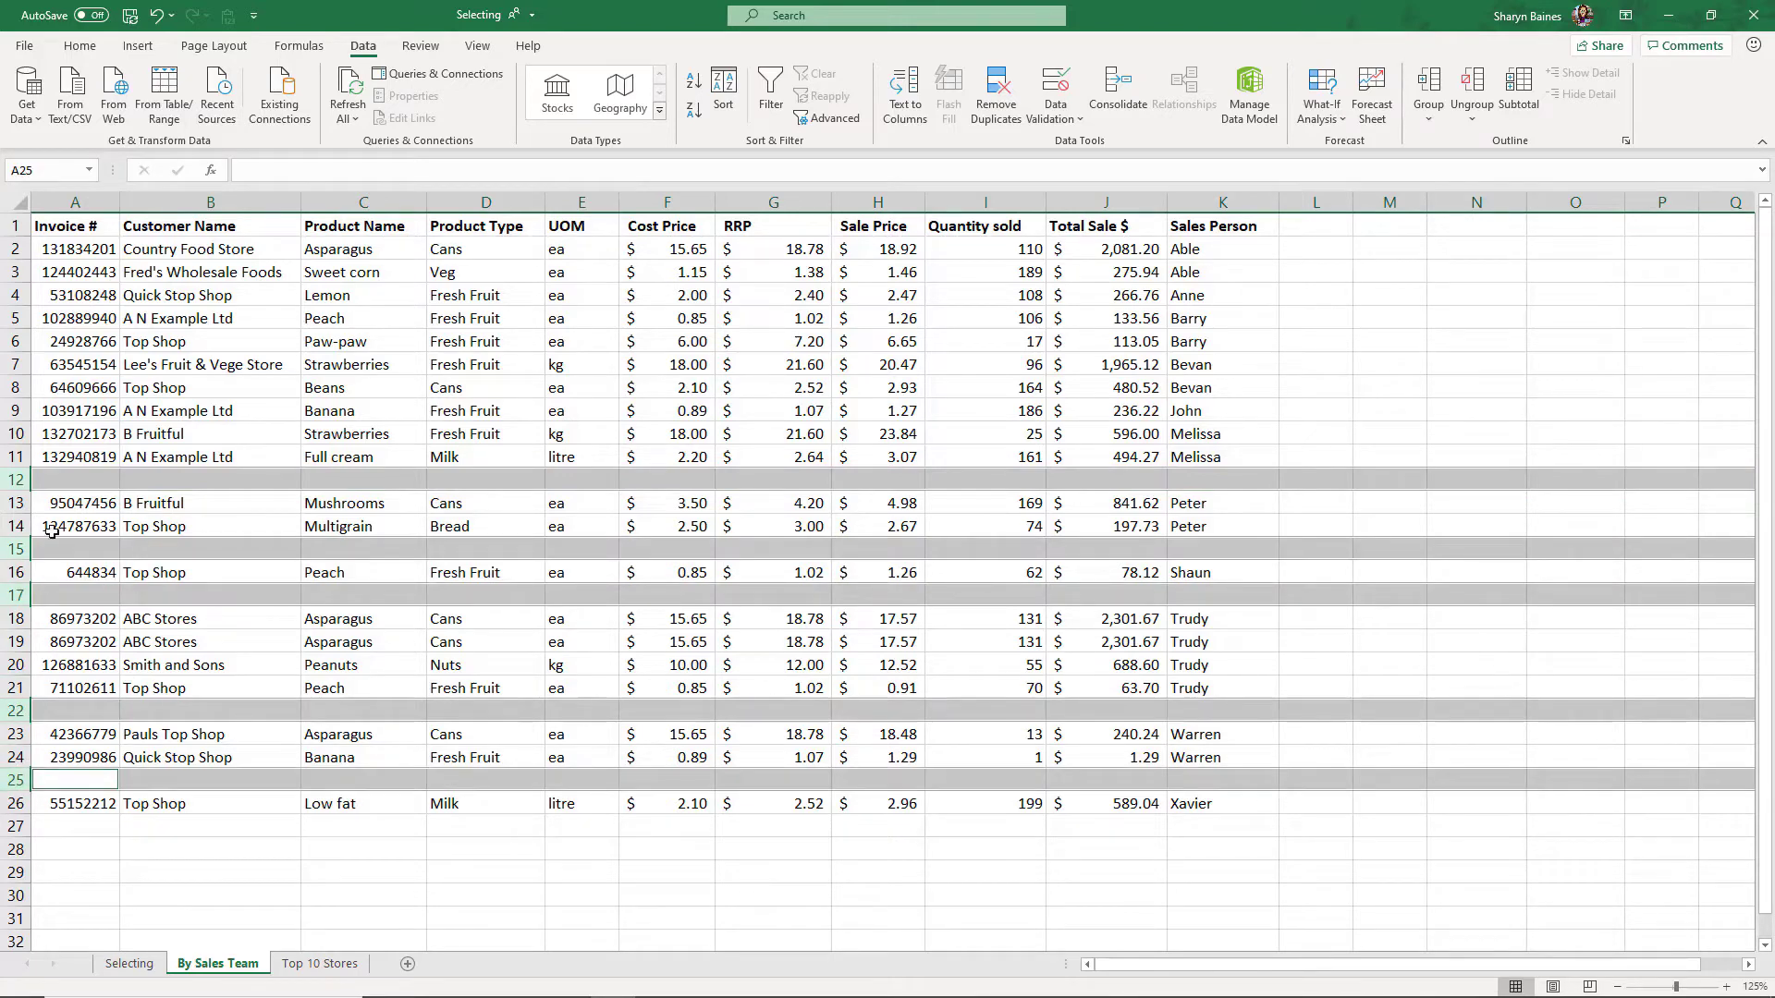
pyautogui.rightClick(16, 478)
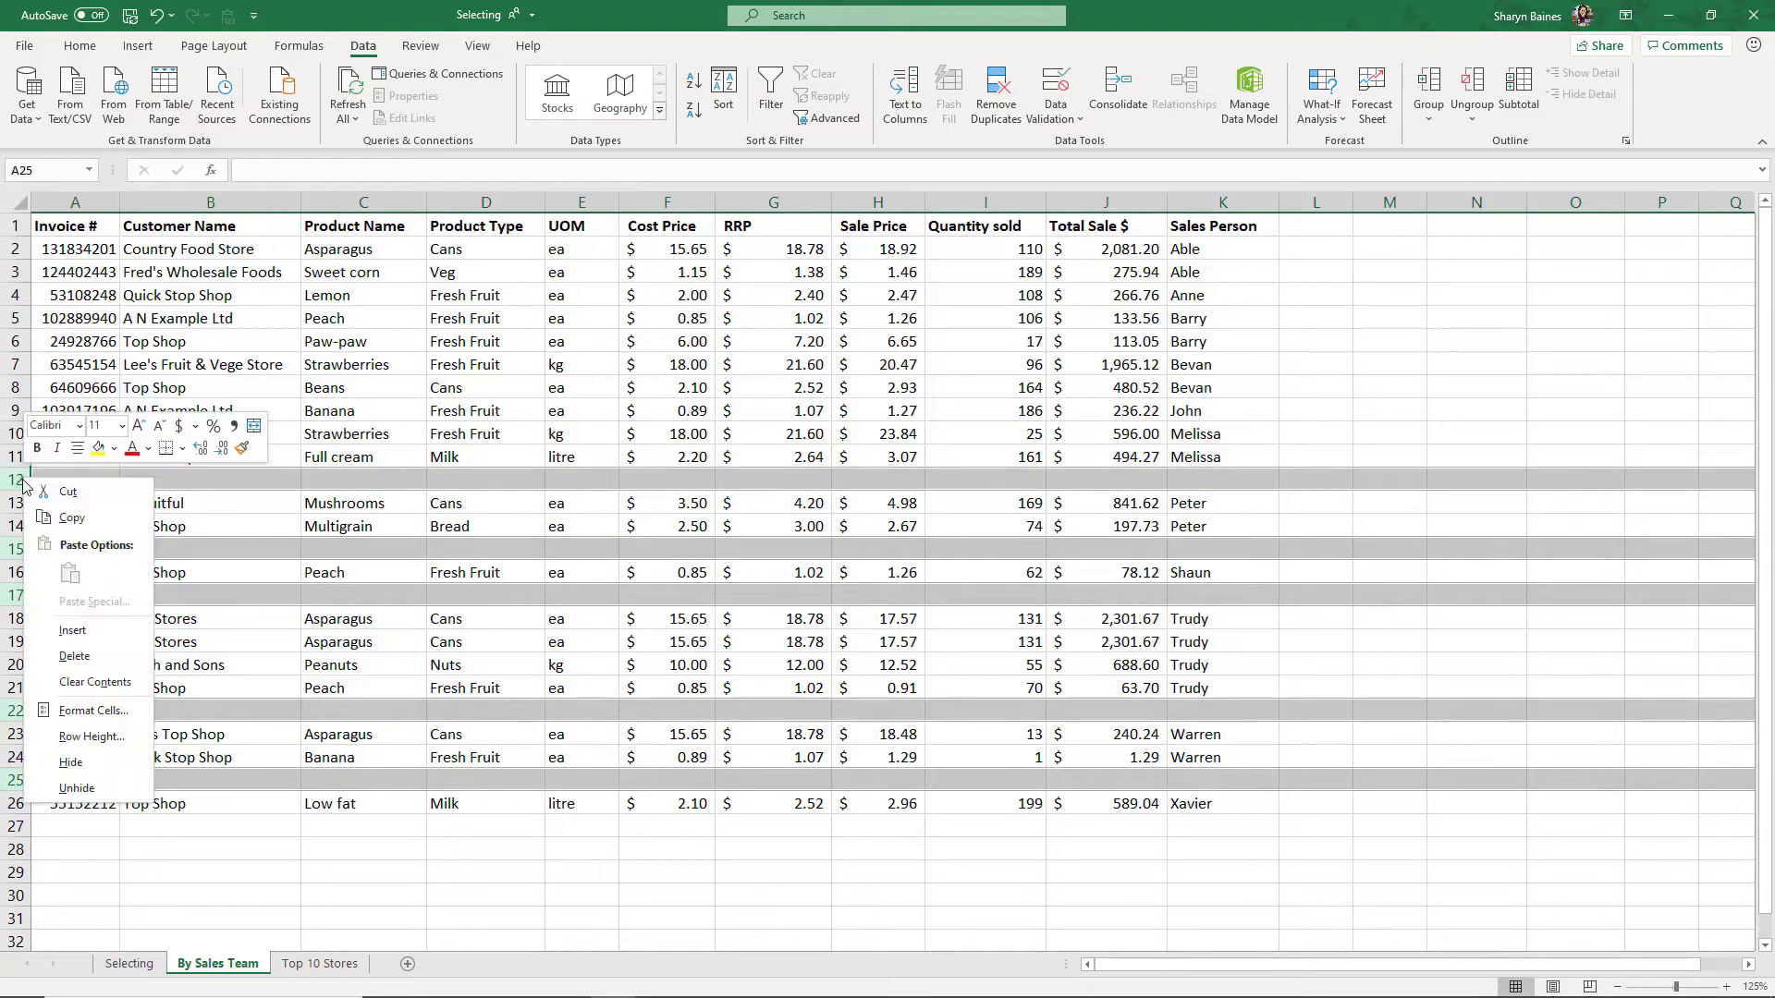
pyautogui.click(56, 662)
pyautogui.click(348, 430)
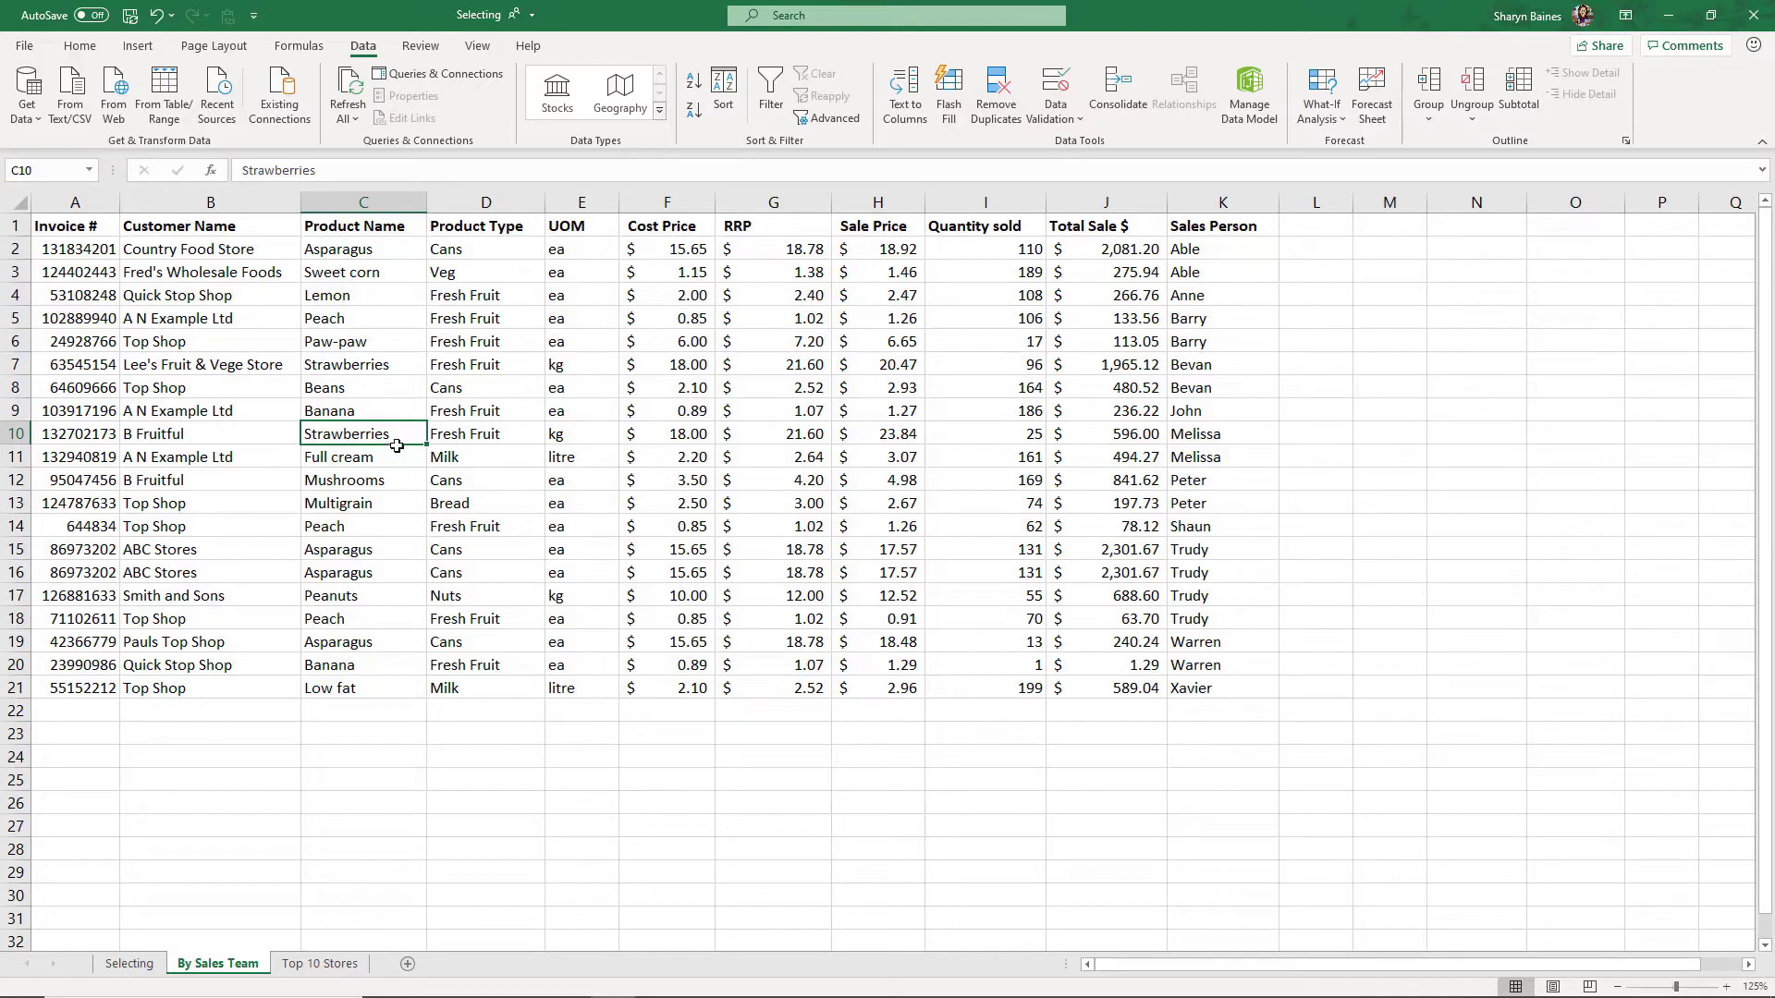
# - Add C13 and C16 to the C10 selection and apply the red font color
pyautogui.keyDown('ctrl'); pyautogui.click(393, 504); pyautogui.keyUp('ctrl')
pyautogui.keyDown('ctrl'); pyautogui.click(388, 577); pyautogui.keyUp('ctrl')
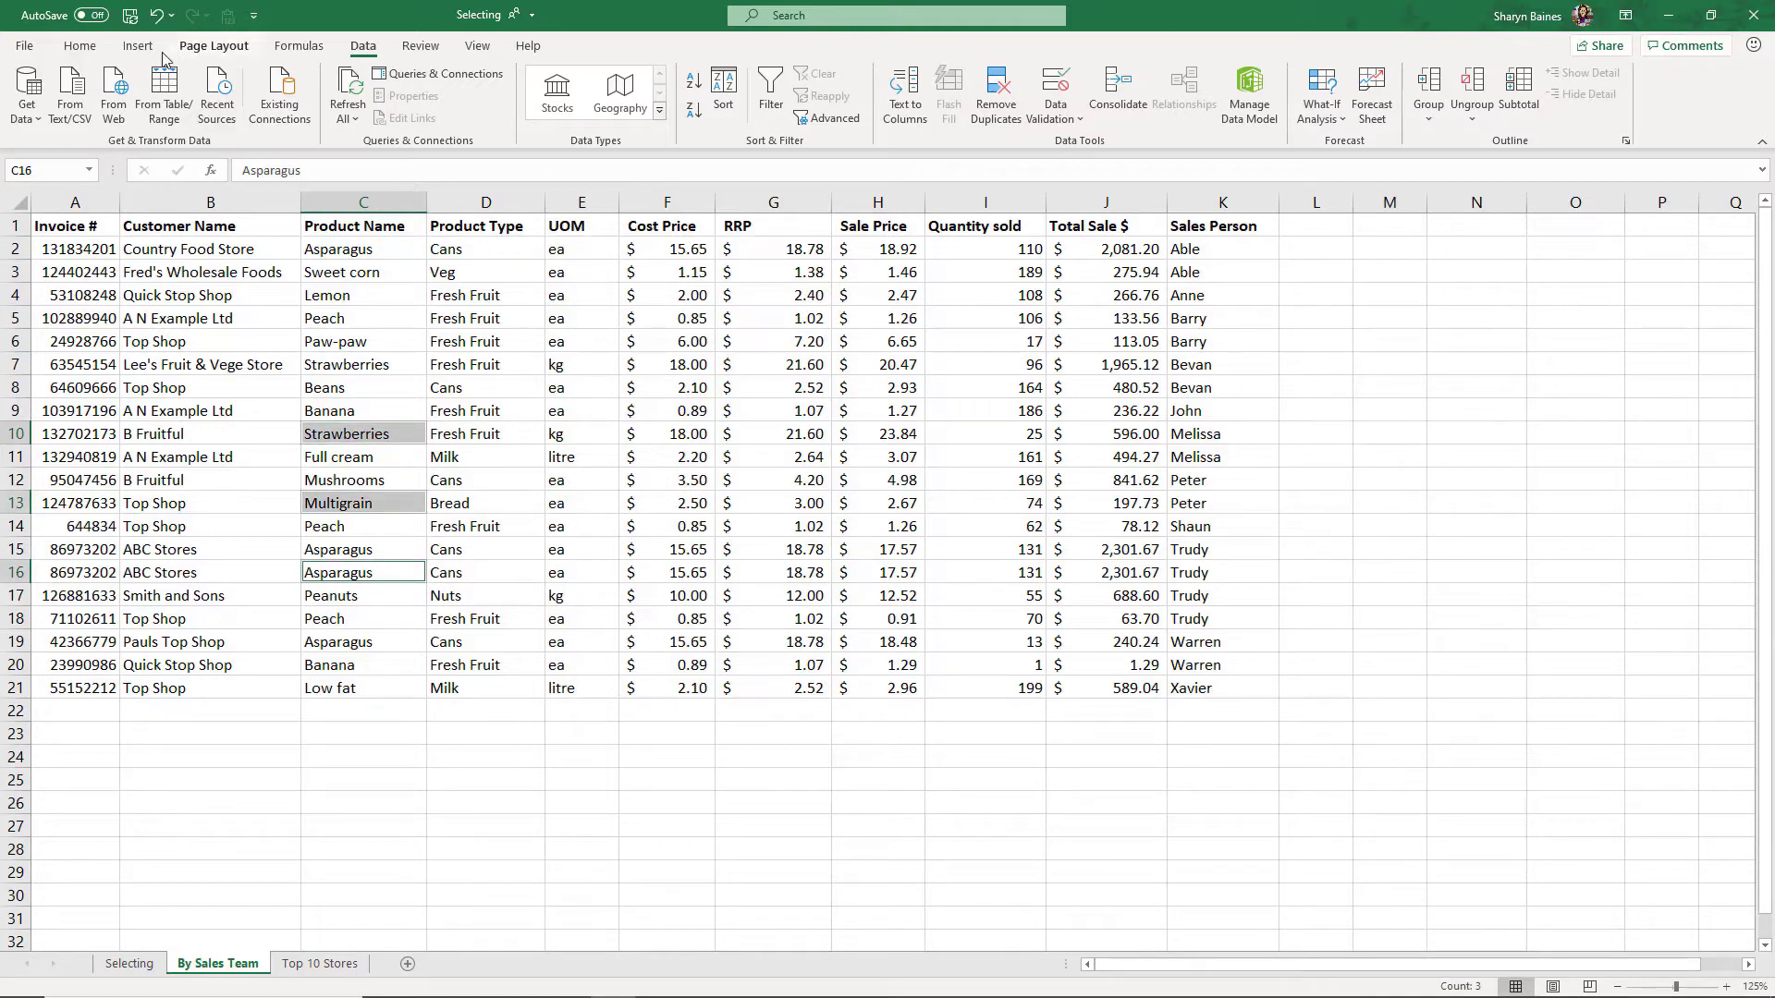
pyautogui.click(100, 53)
pyautogui.click(330, 110)
pyautogui.click(477, 410)
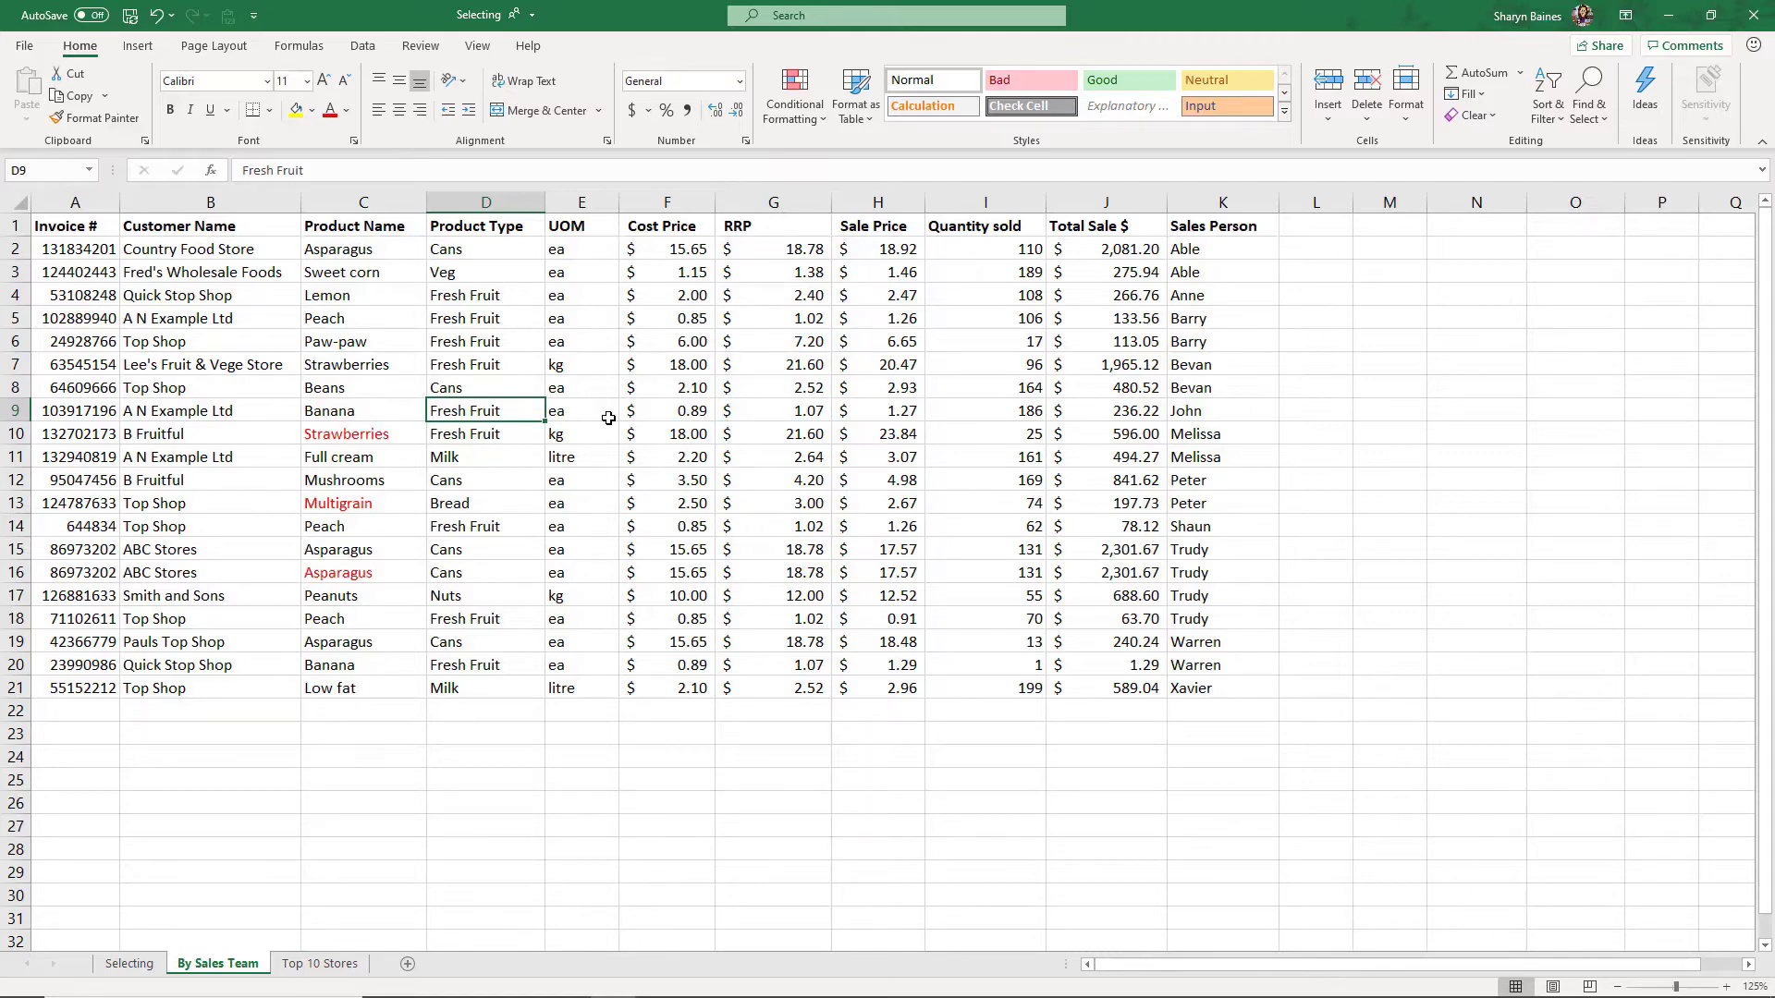
pyautogui.click(129, 963)
pyautogui.click(219, 423)
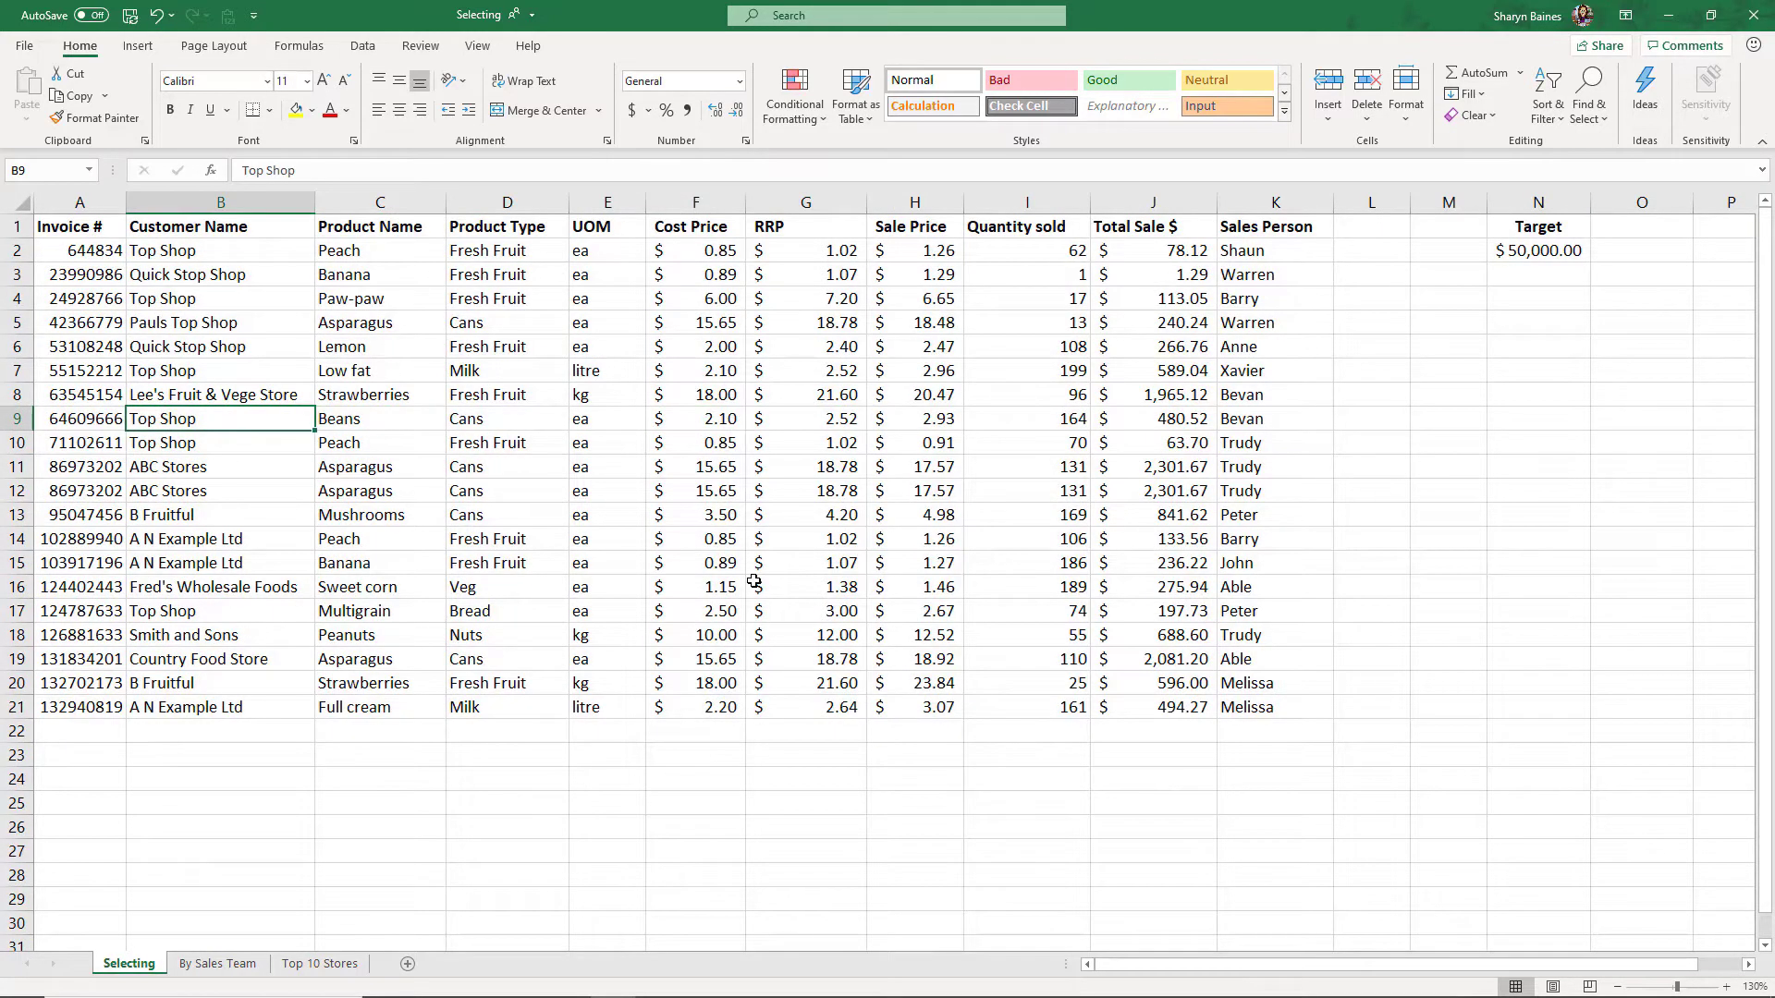
pyautogui.hotkey('ctrl', 'Home')
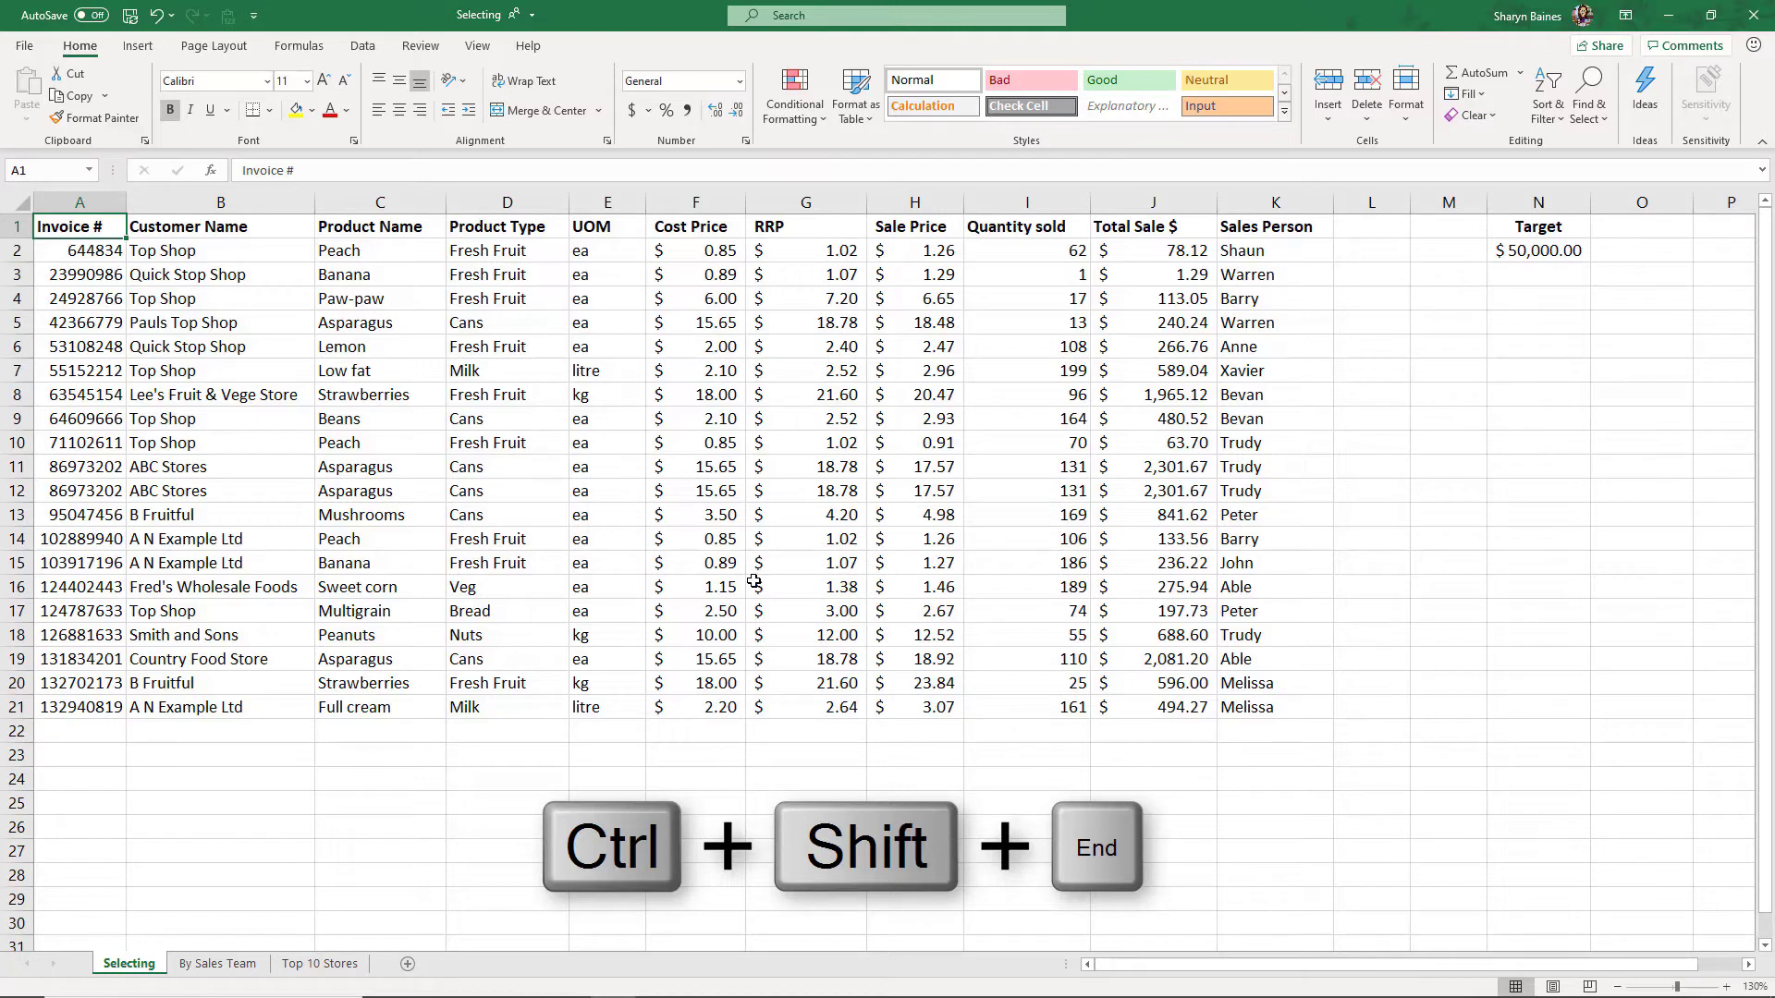
pyautogui.hotkey('ctrl', 'shift', 'End')
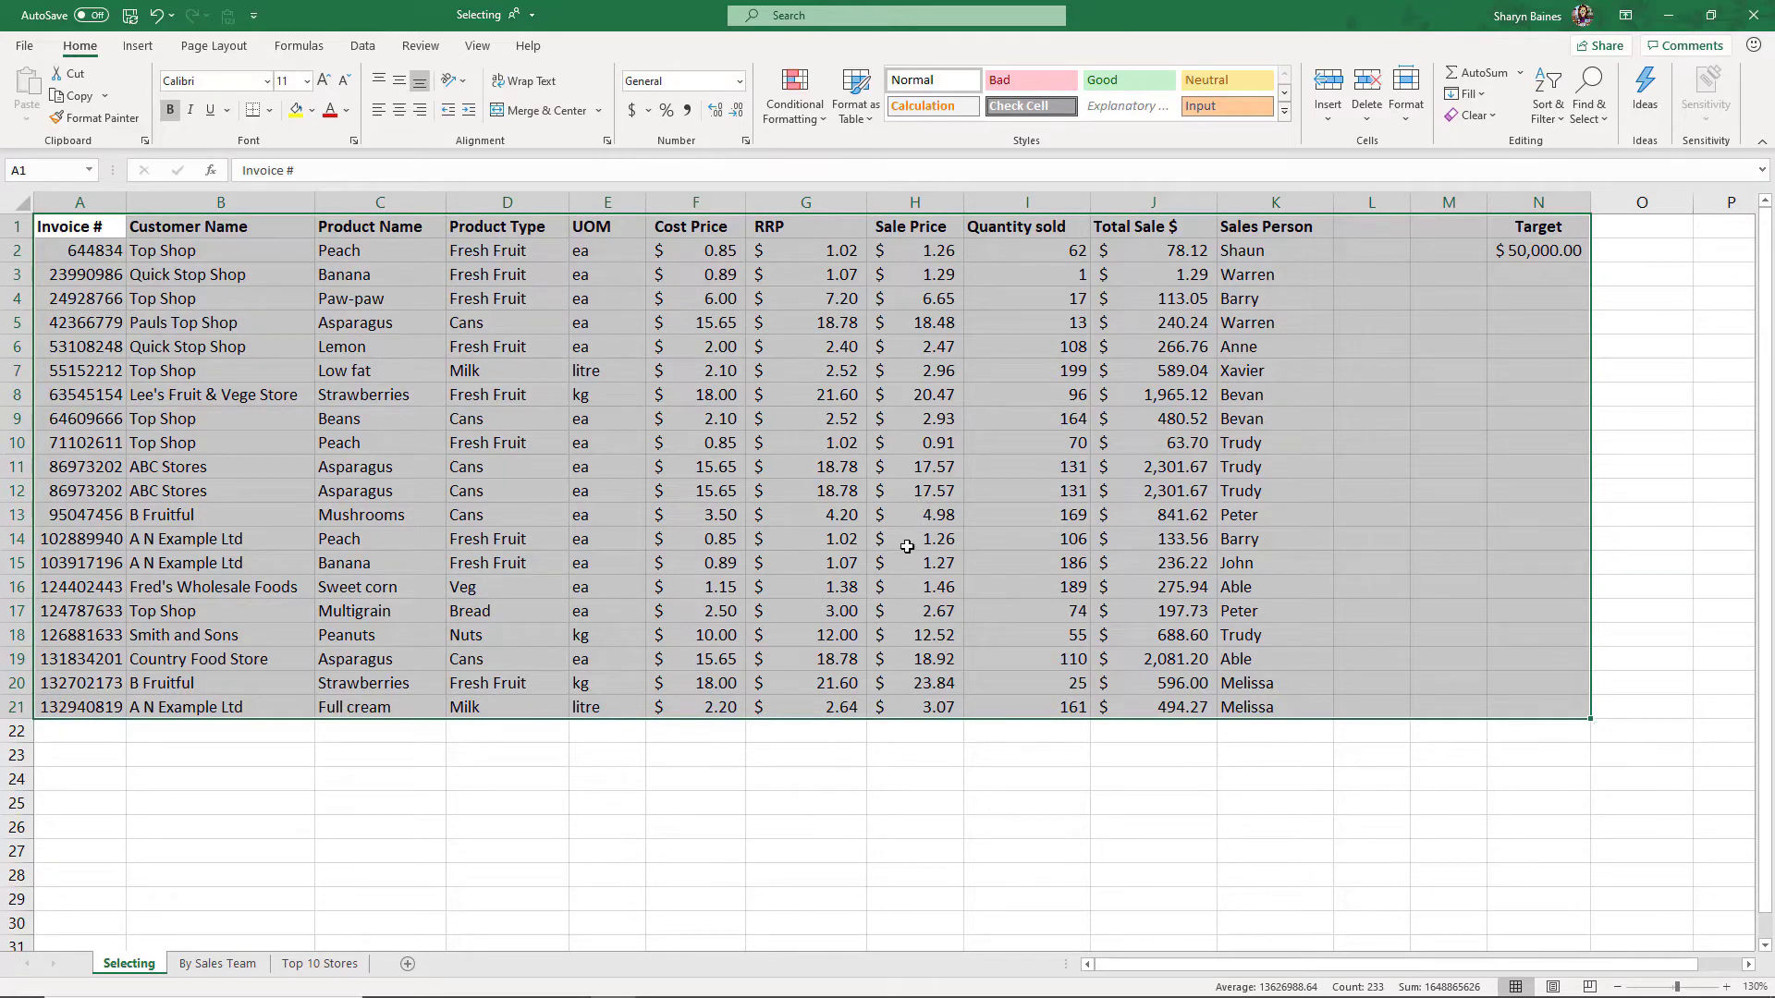
pyautogui.hotkey('ctrl', 'End')
pyautogui.click(1546, 707)
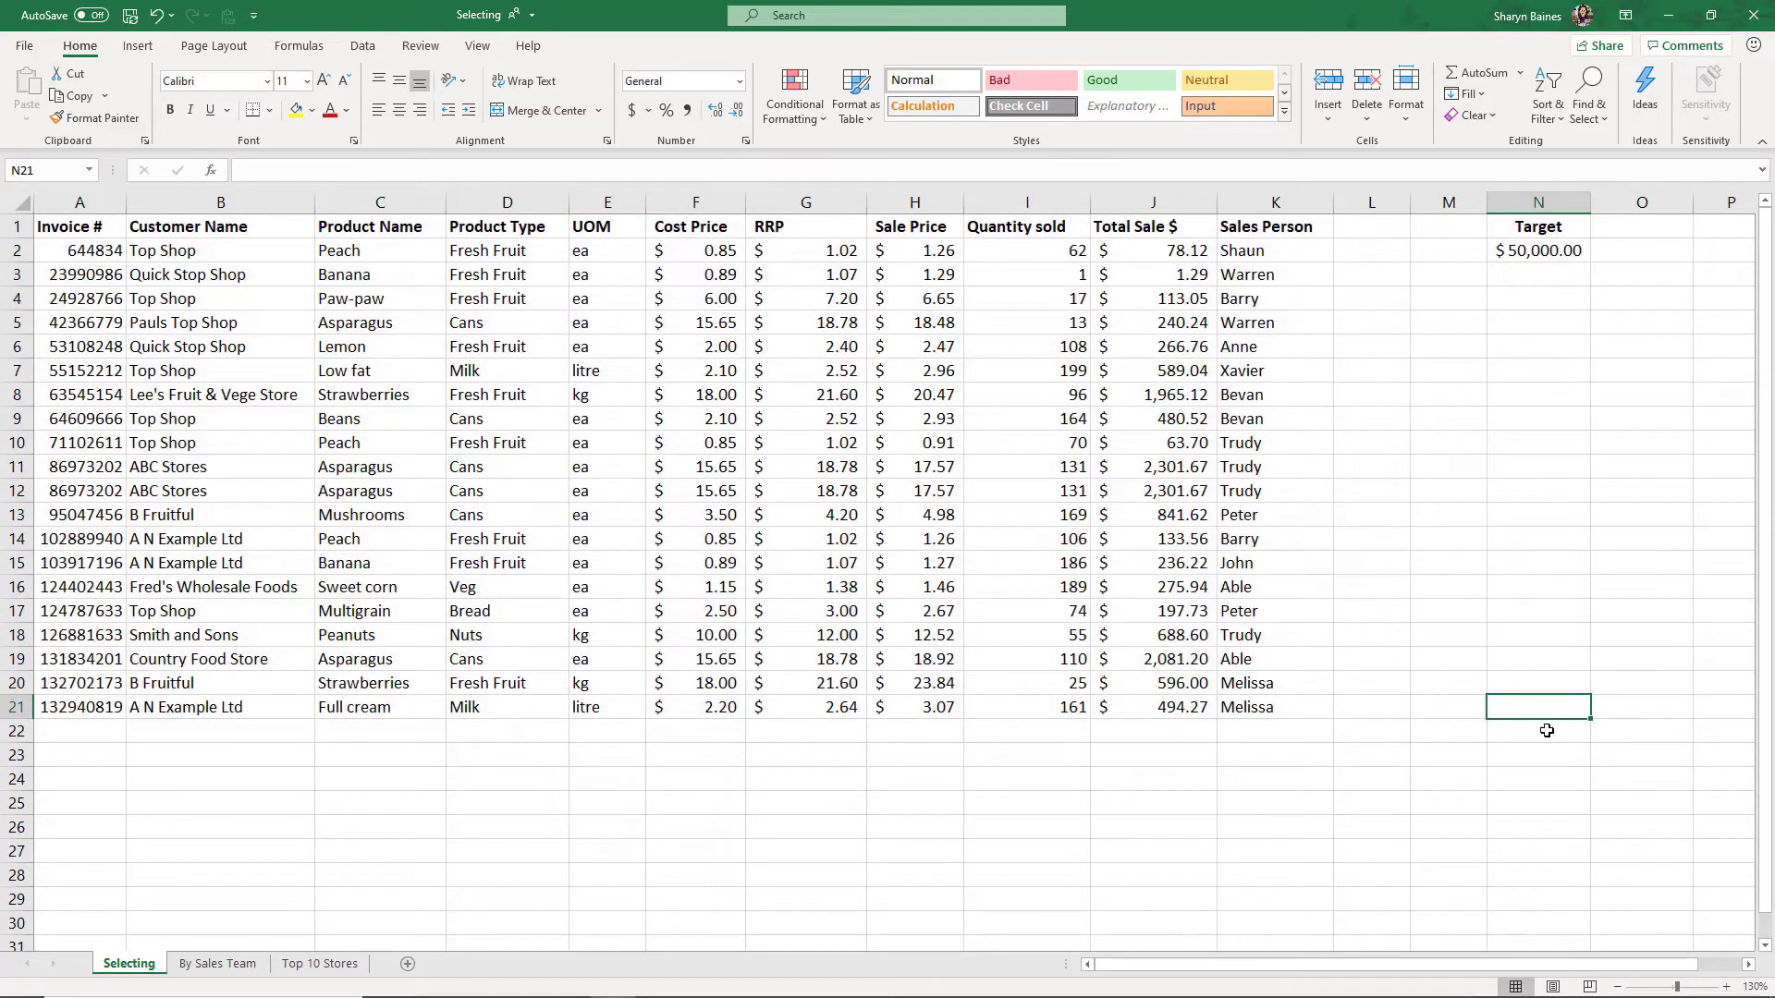
pyautogui.click(1540, 801)
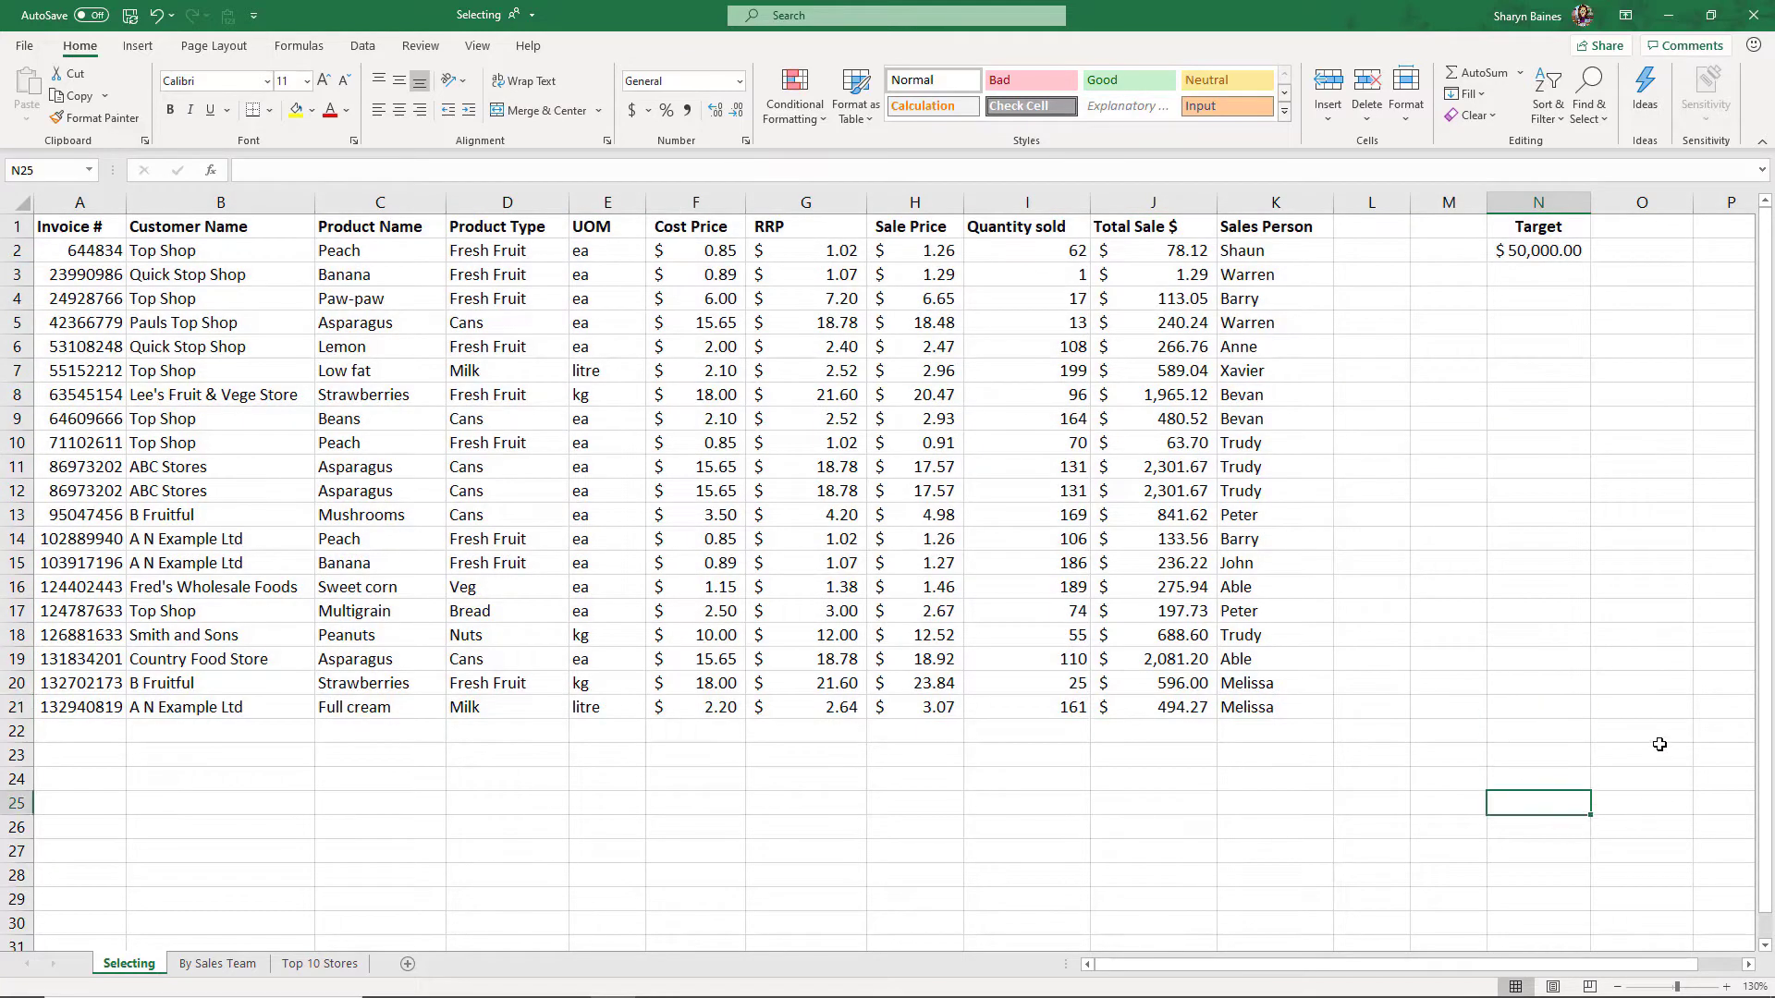
pyautogui.hotkey('ctrl', 'shift', 'Home')
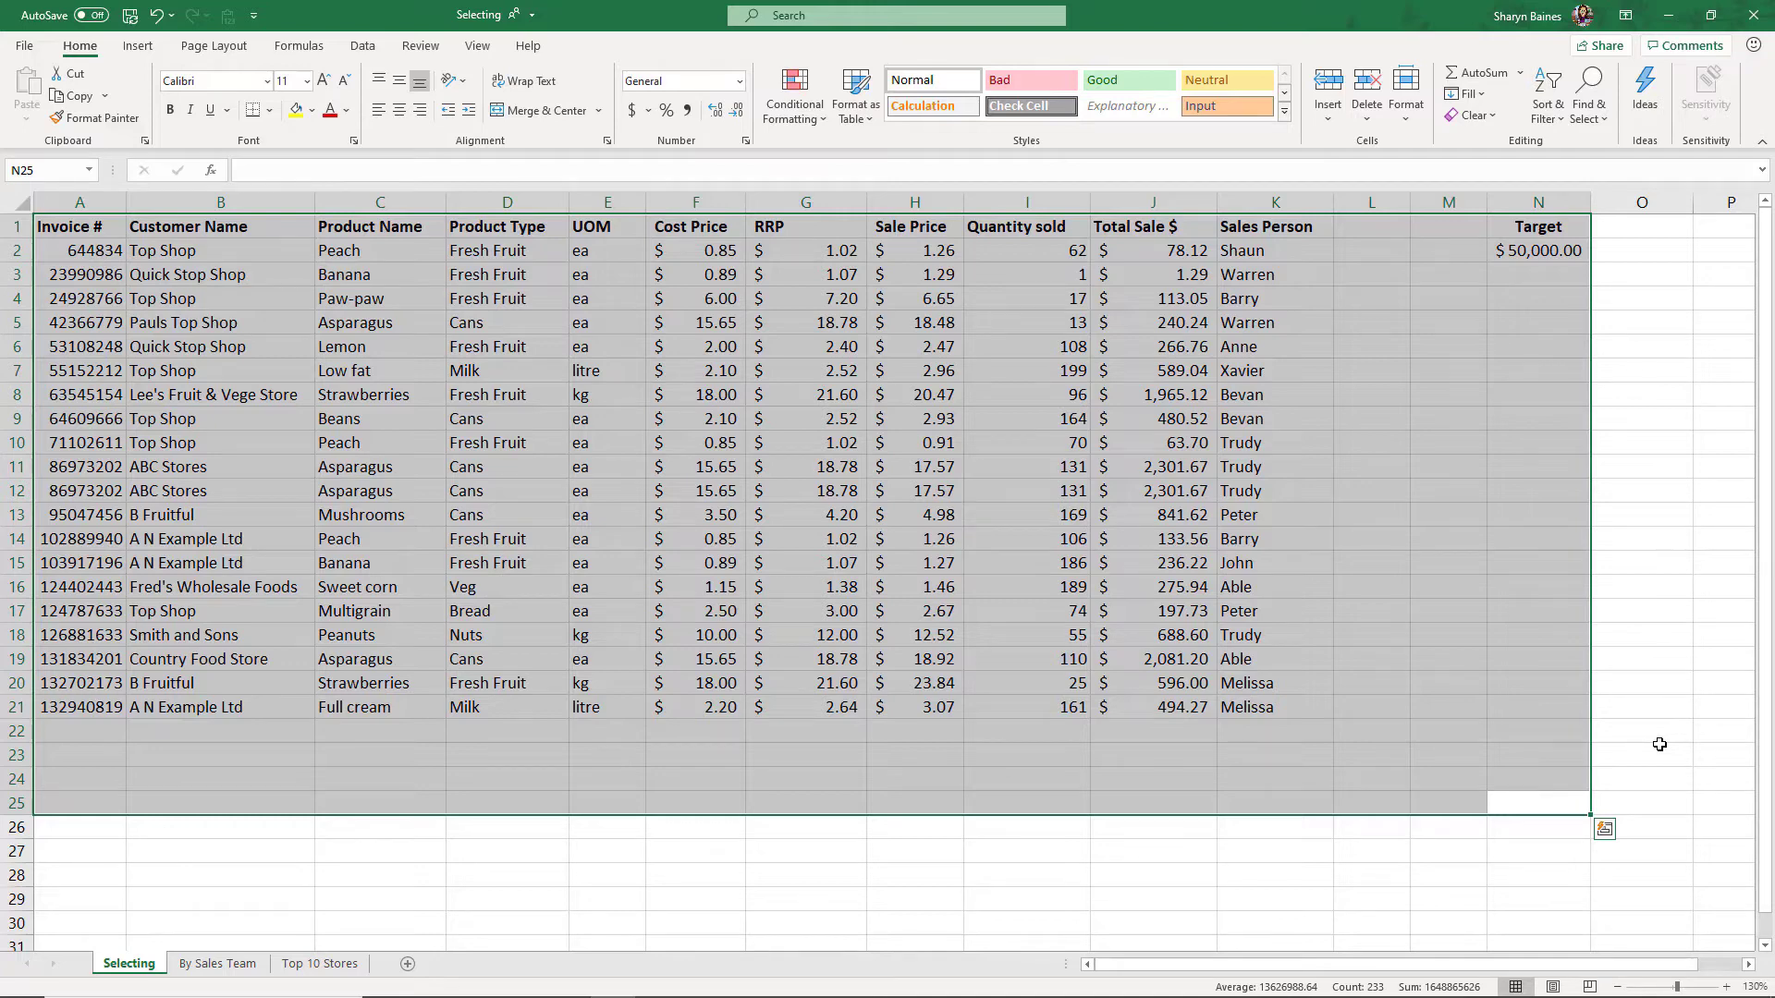
pyautogui.click(264, 447)
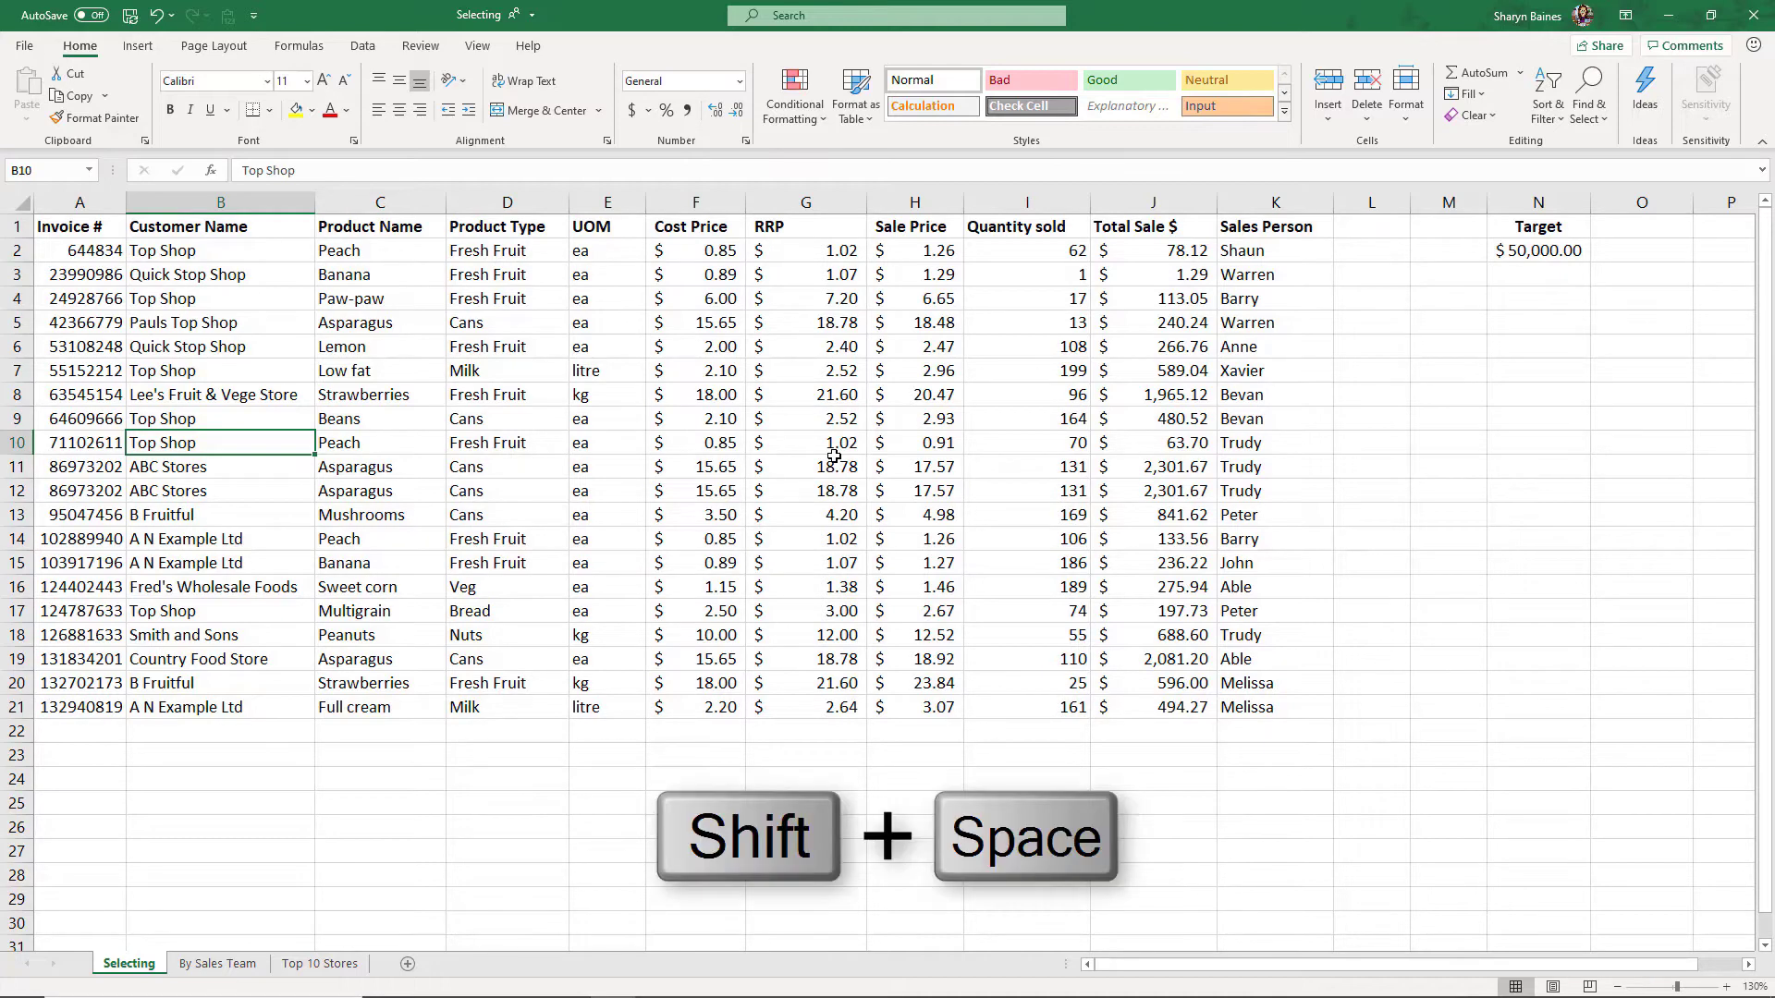
pyautogui.hotkey('shift', 'space')
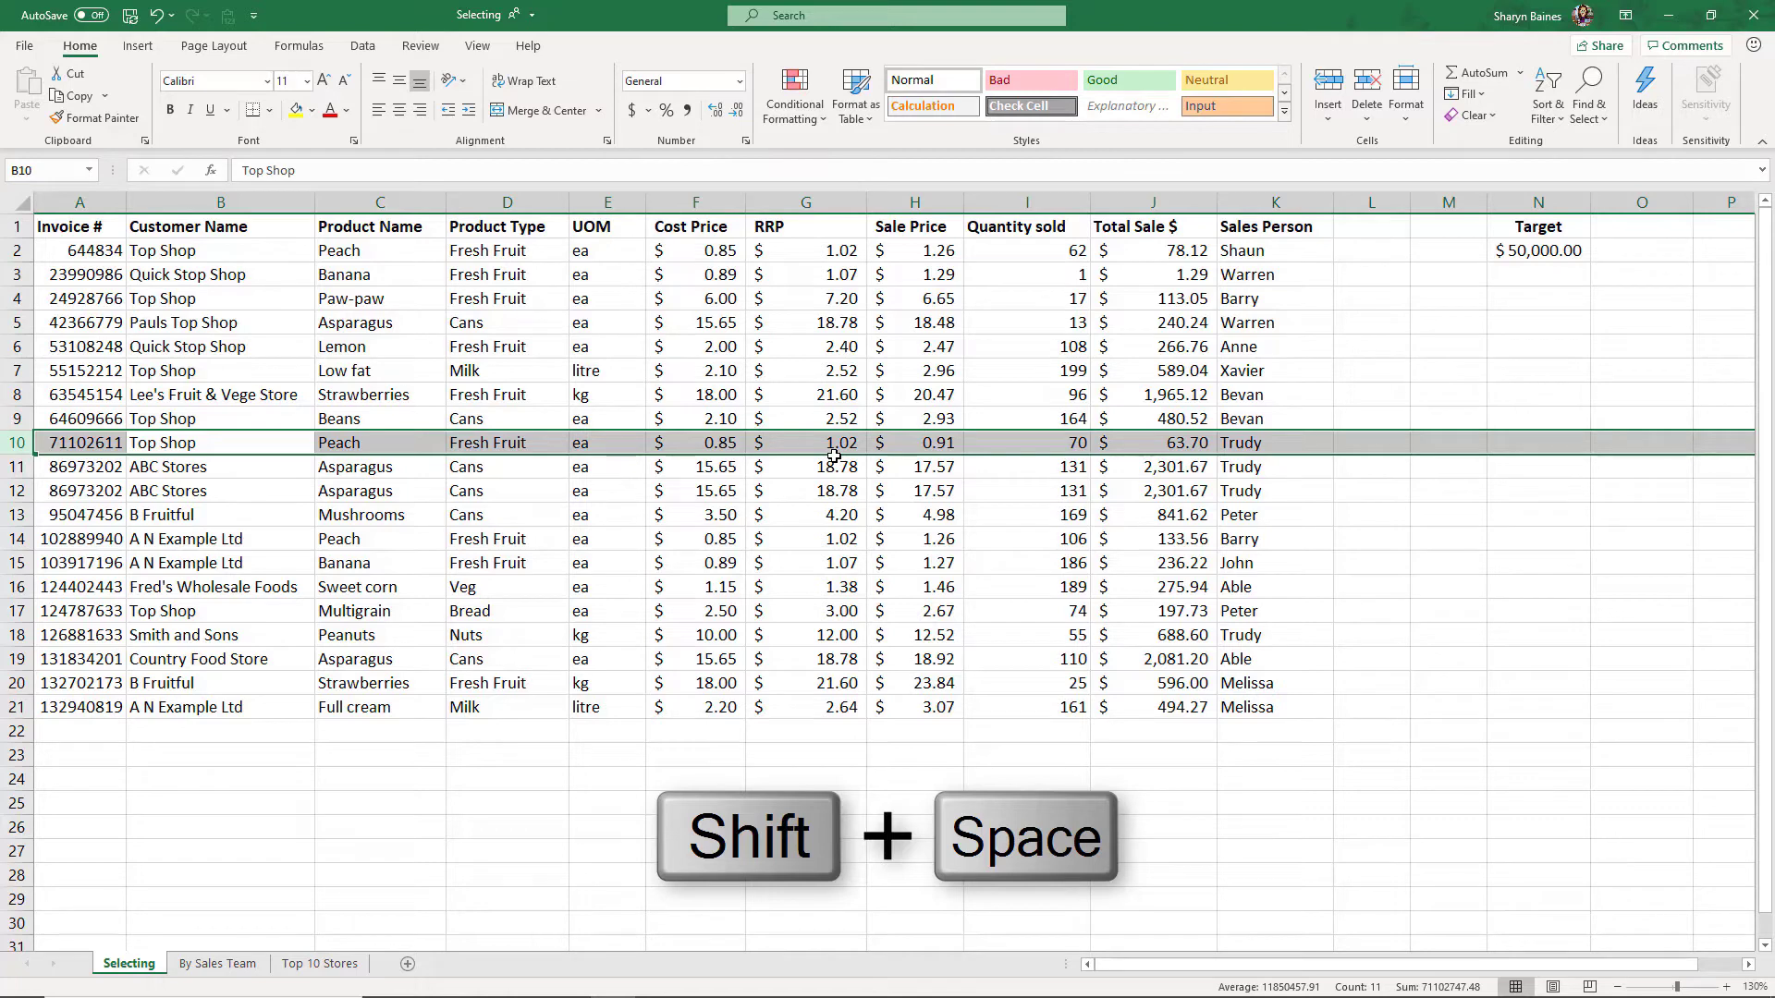
pyautogui.click(372, 449)
pyautogui.hotkey('ctrl', 'space')
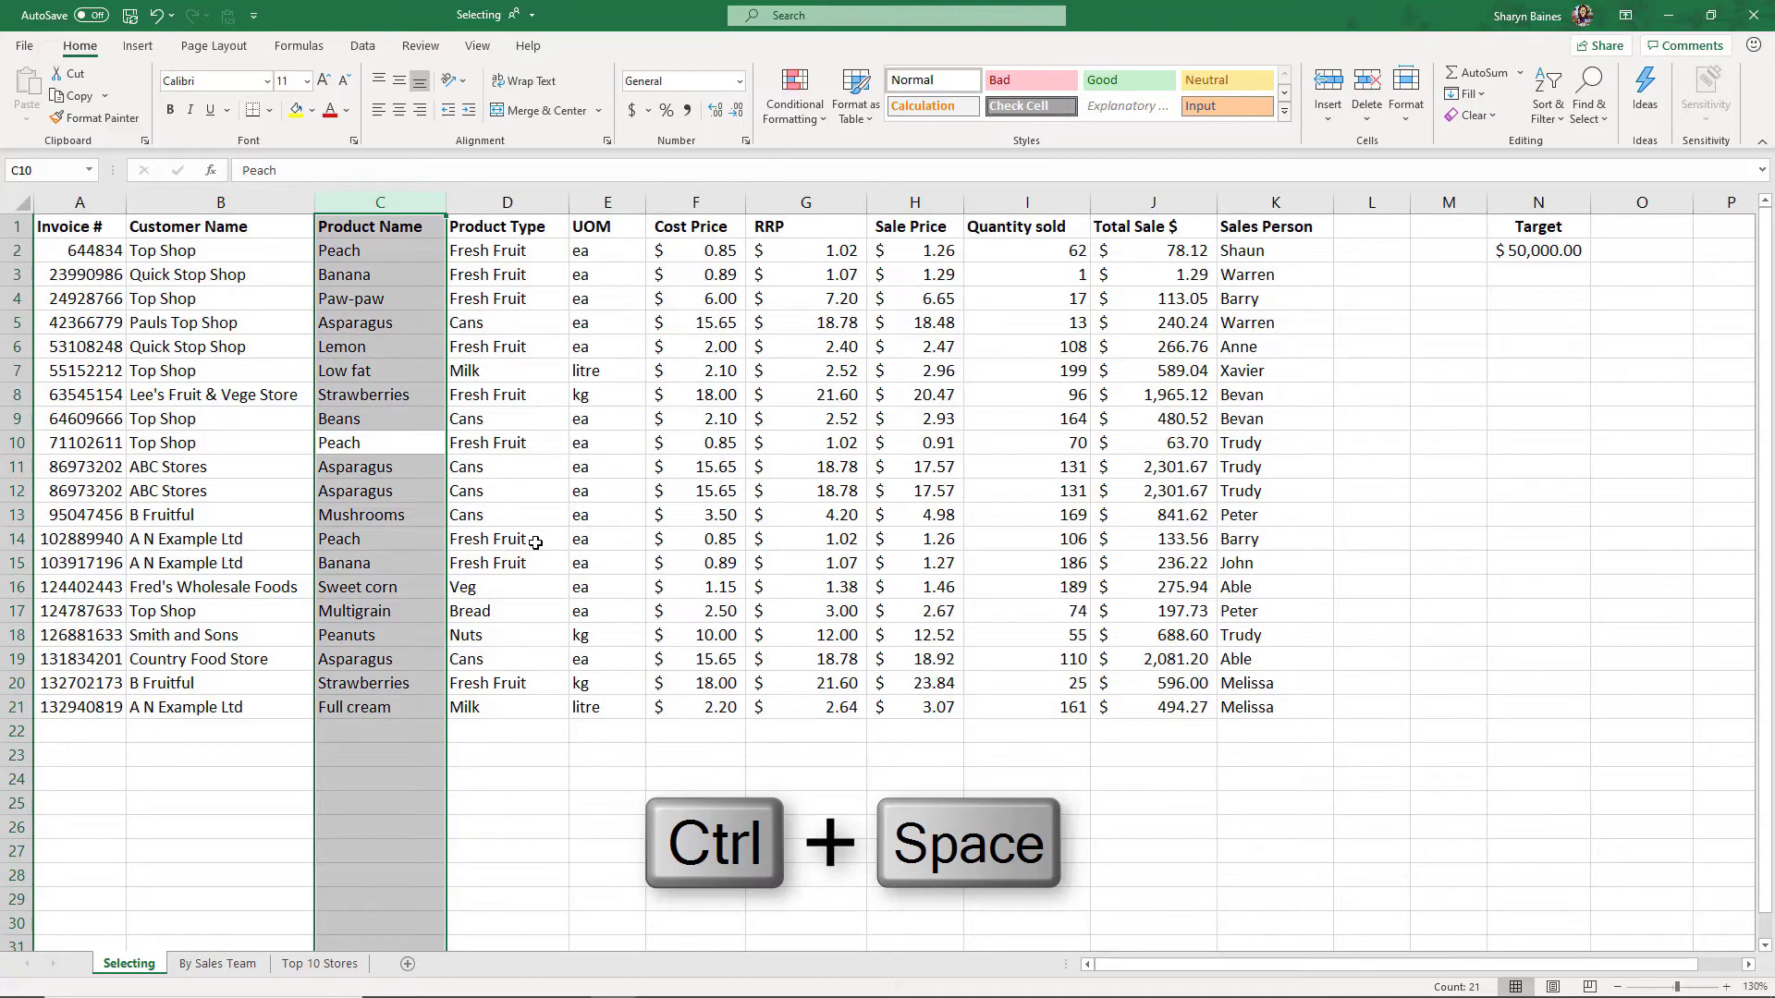
pyautogui.click(481, 543)
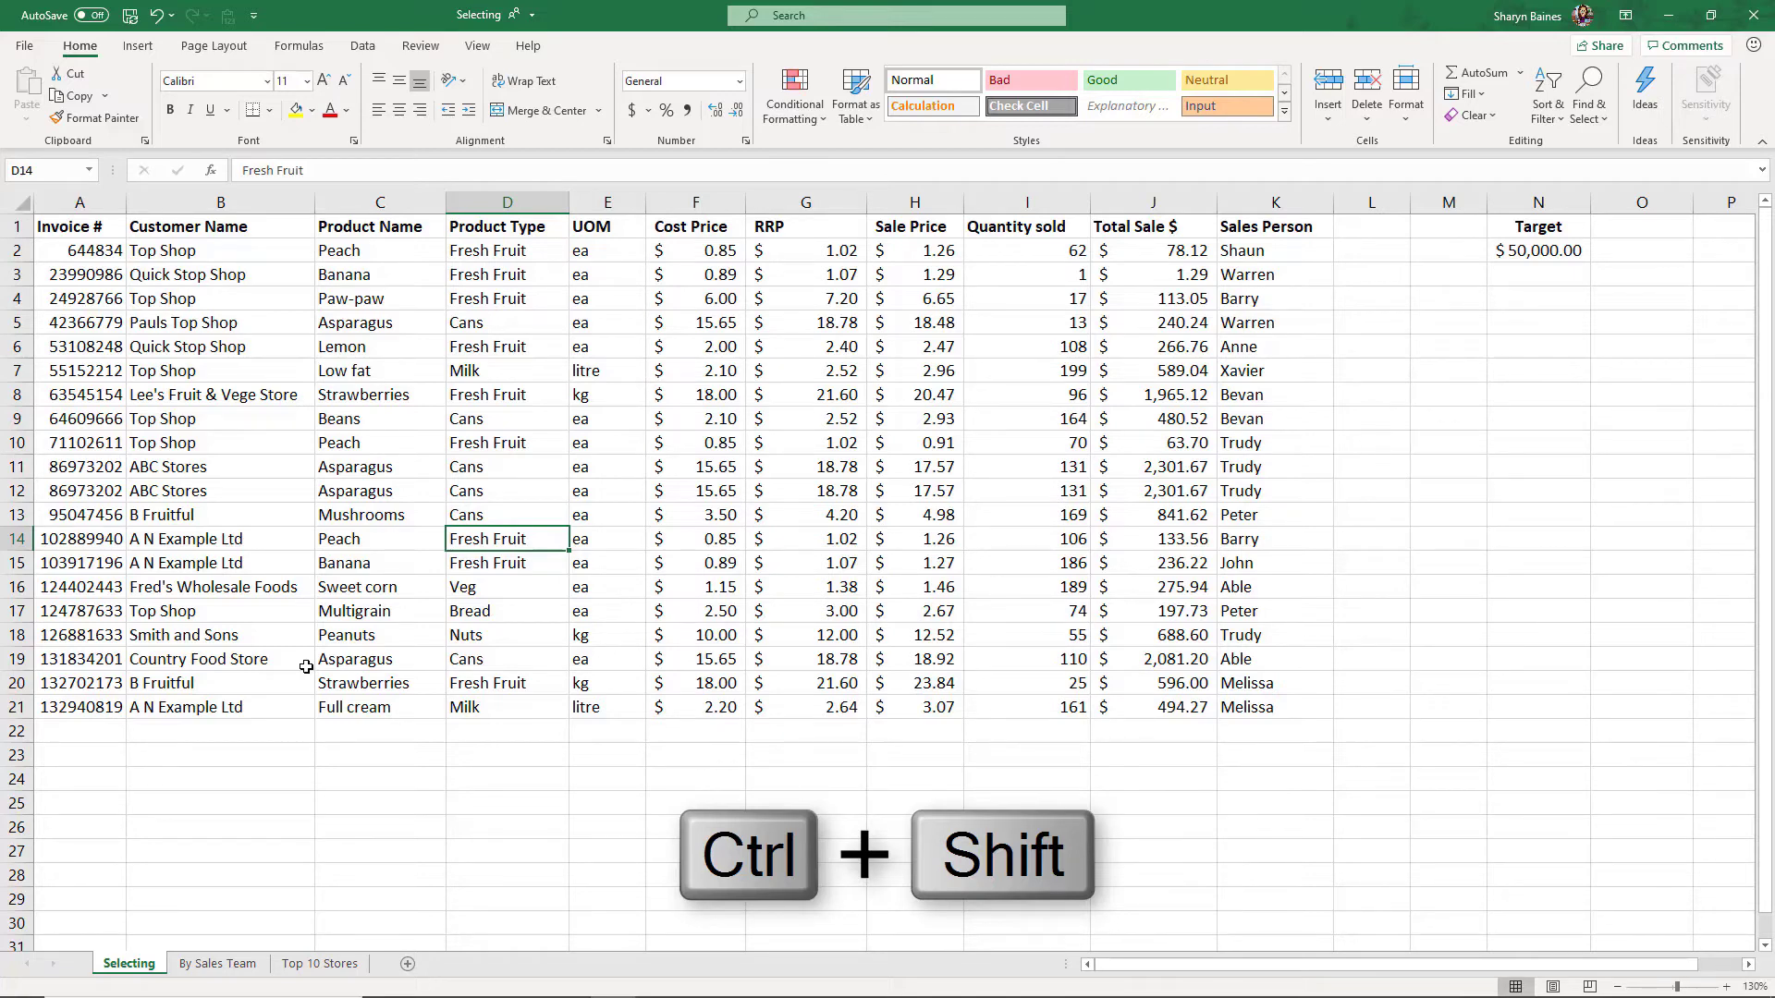
pyautogui.hotkey('ctrl', 'shift', 'pagedown')
pyautogui.hotkey('ctrl', 'shift', 'pagedown')
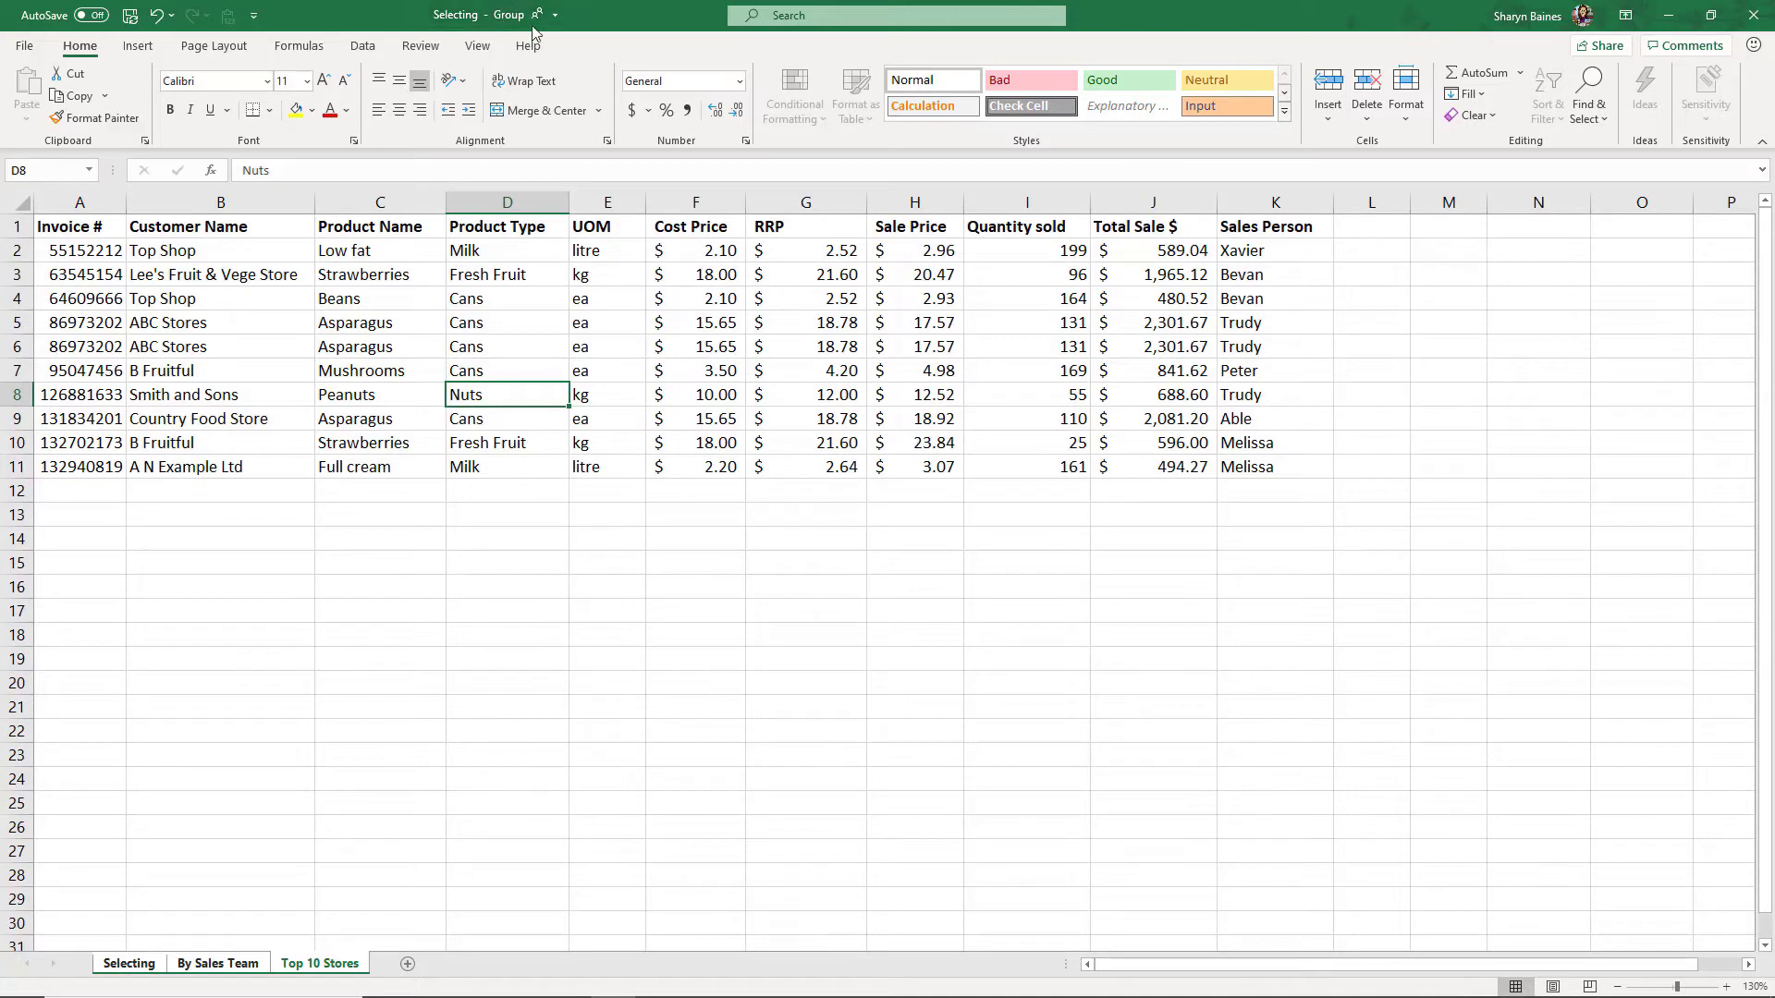
pyautogui.rightClick(333, 964)
pyautogui.click(405, 942)
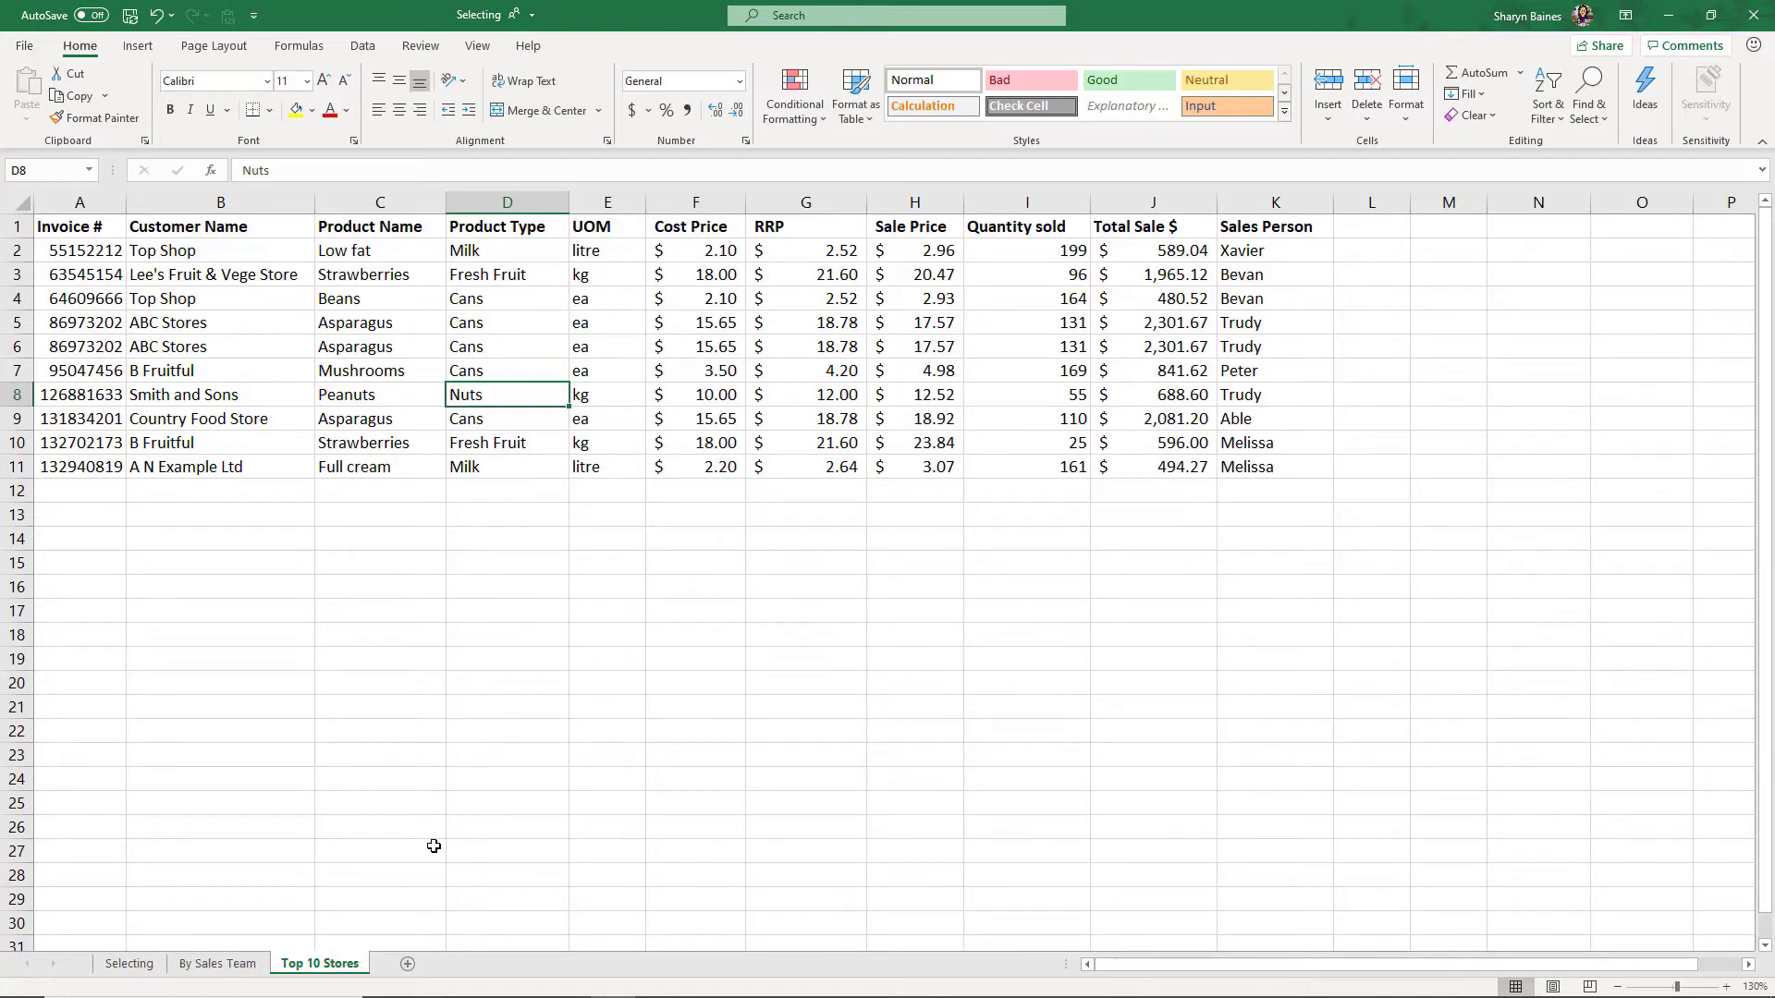
pyautogui.hotkey('ctrl', 'shift', 'pageup')
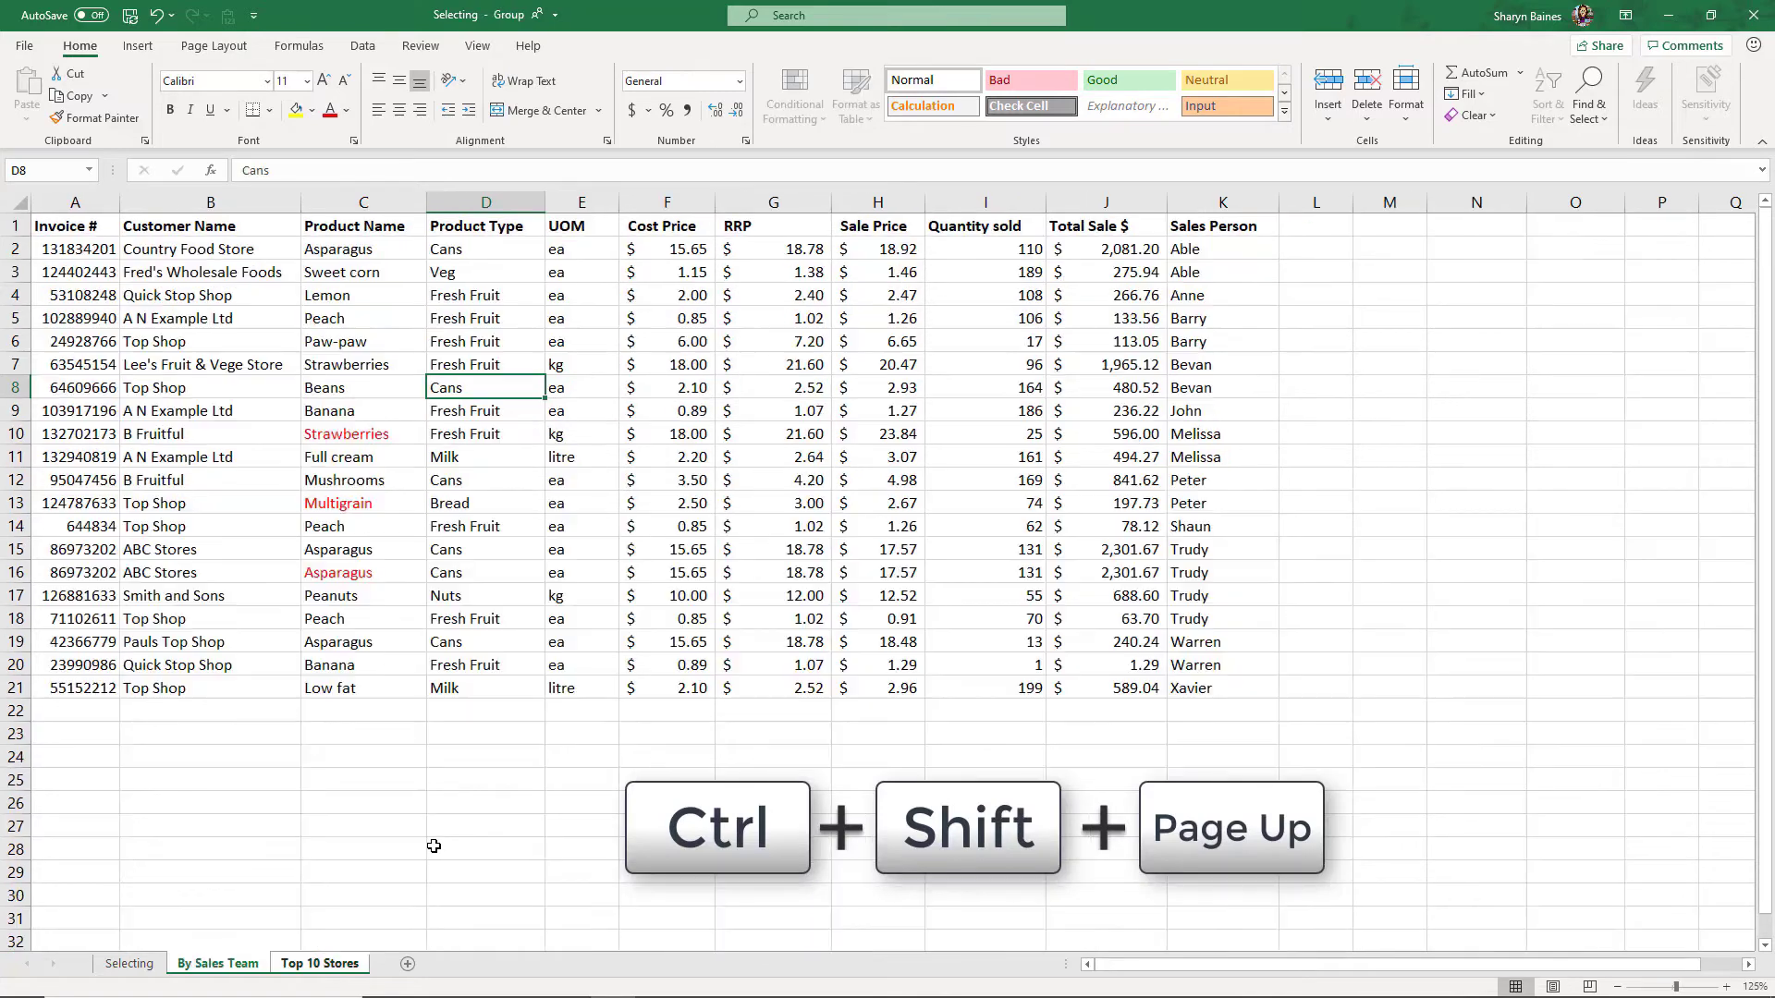
pyautogui.hotkey('ctrl', 'shift', 'pageup')
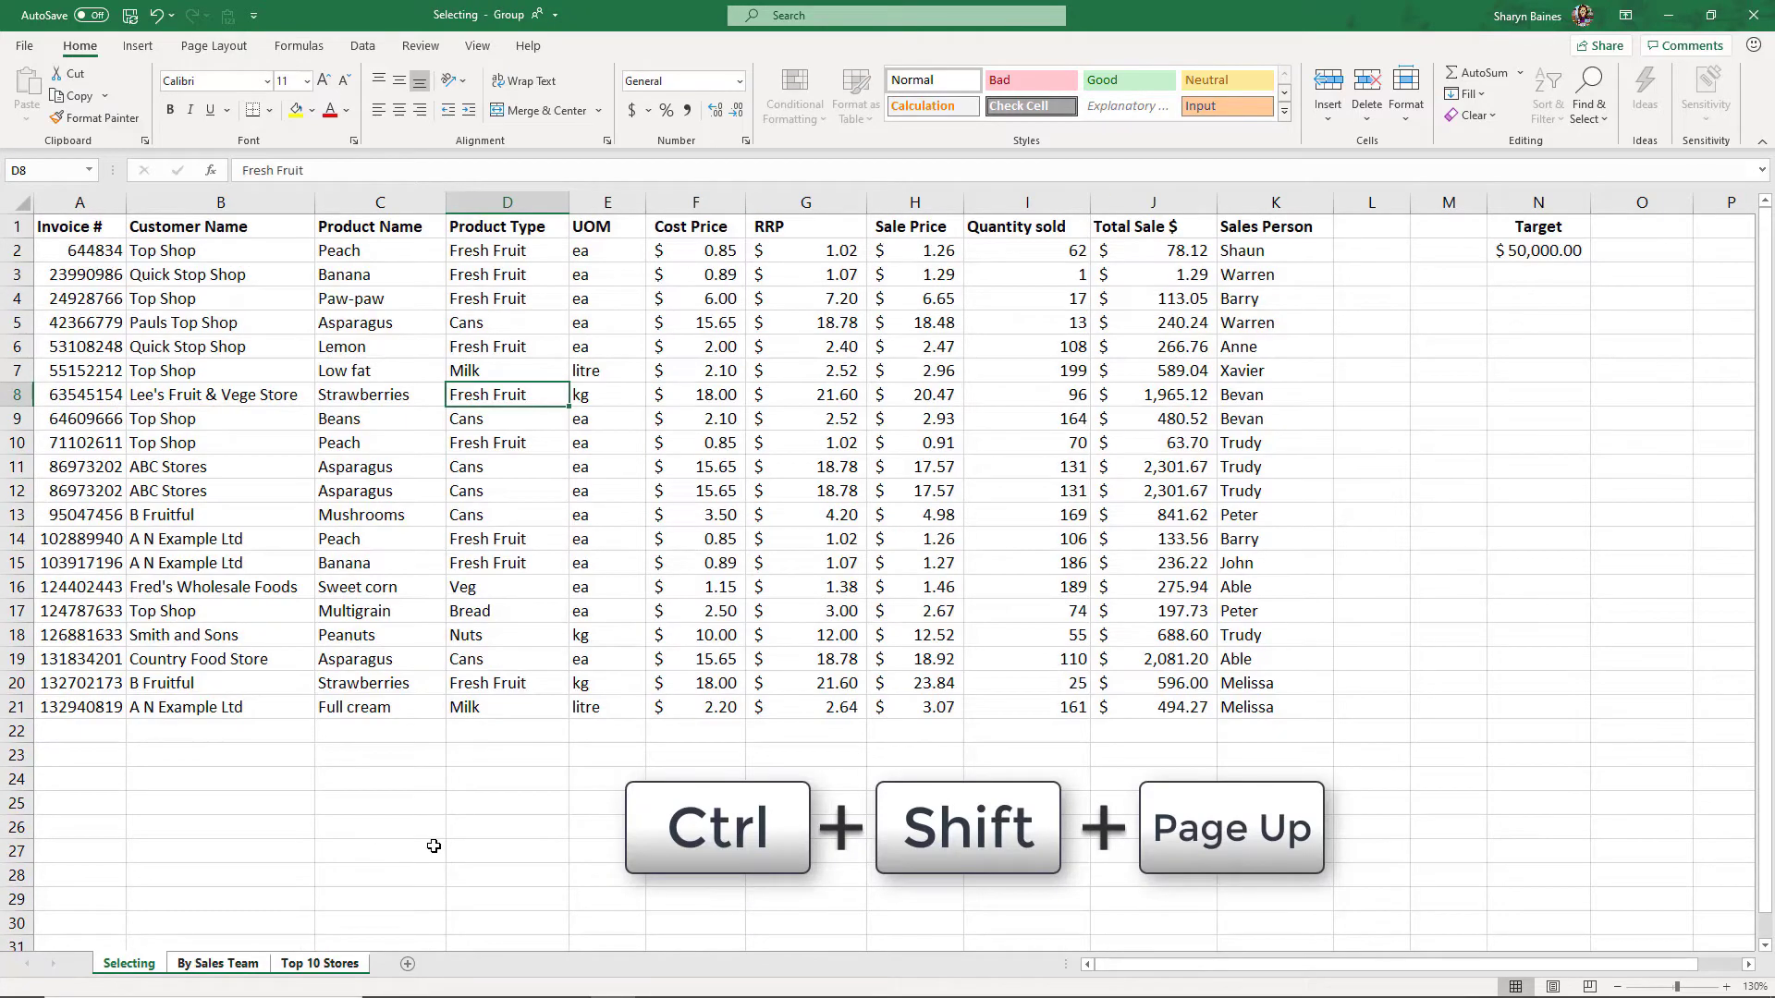
pyautogui.rightClick(339, 963)
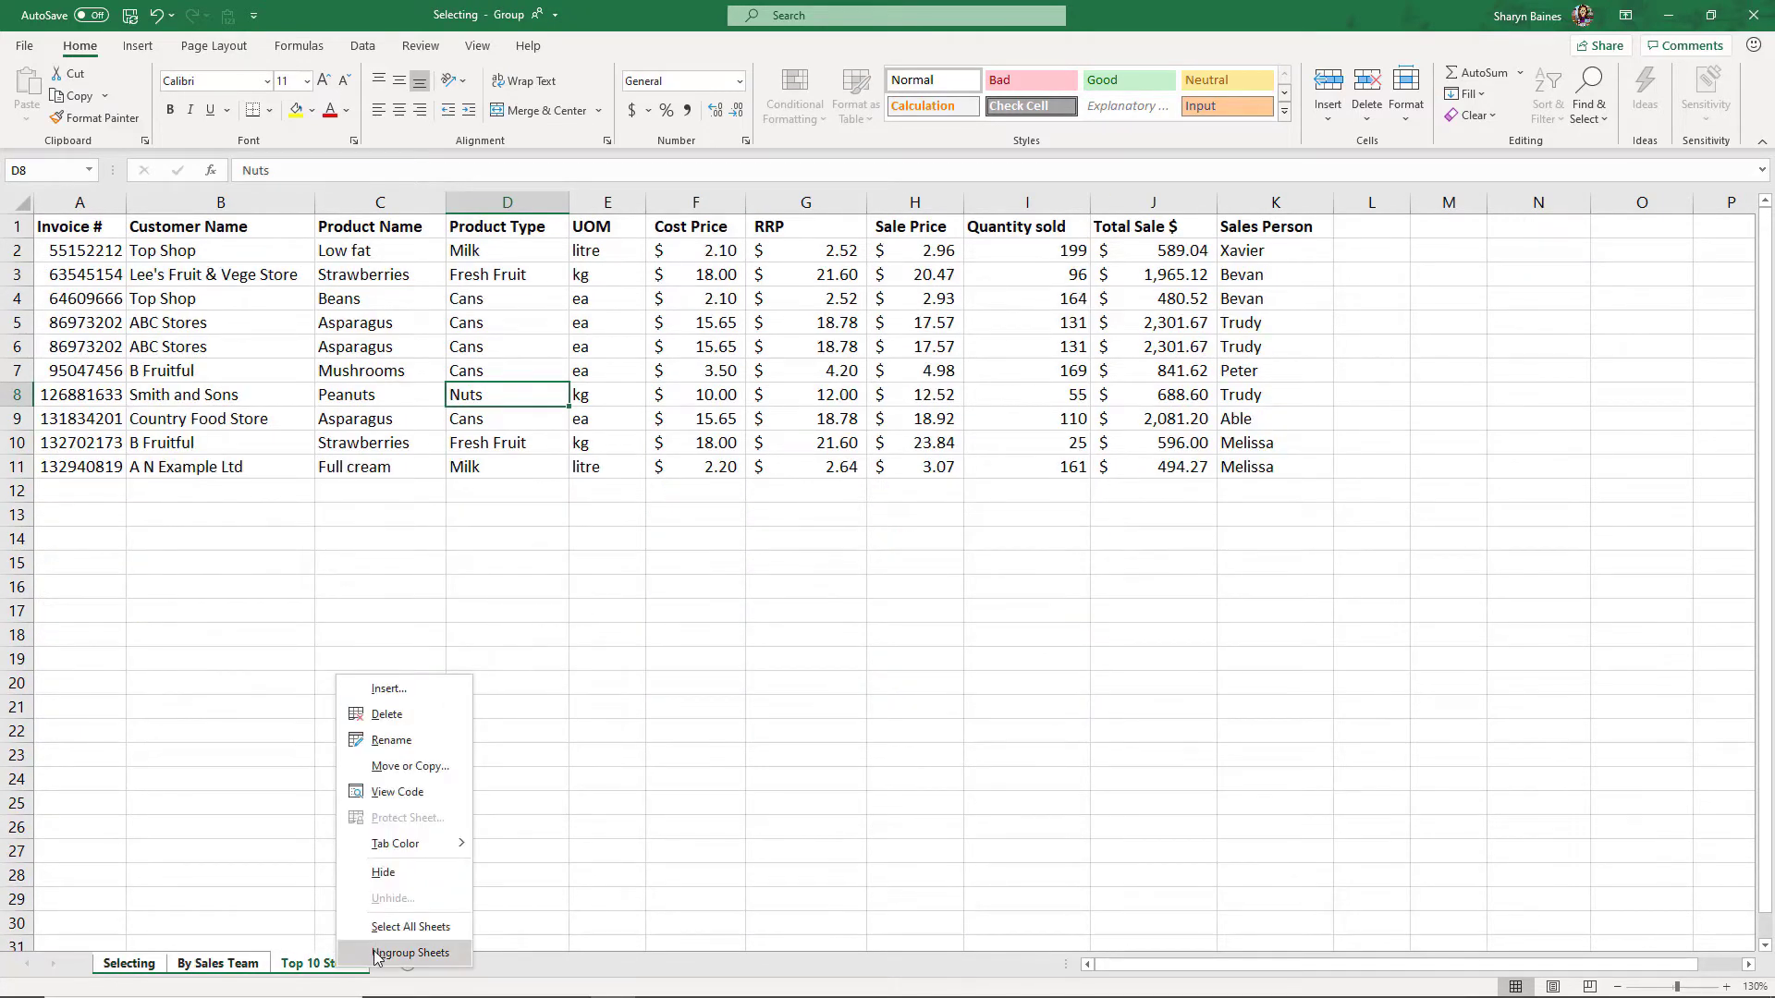
pyautogui.click(374, 953)
pyautogui.click(125, 964)
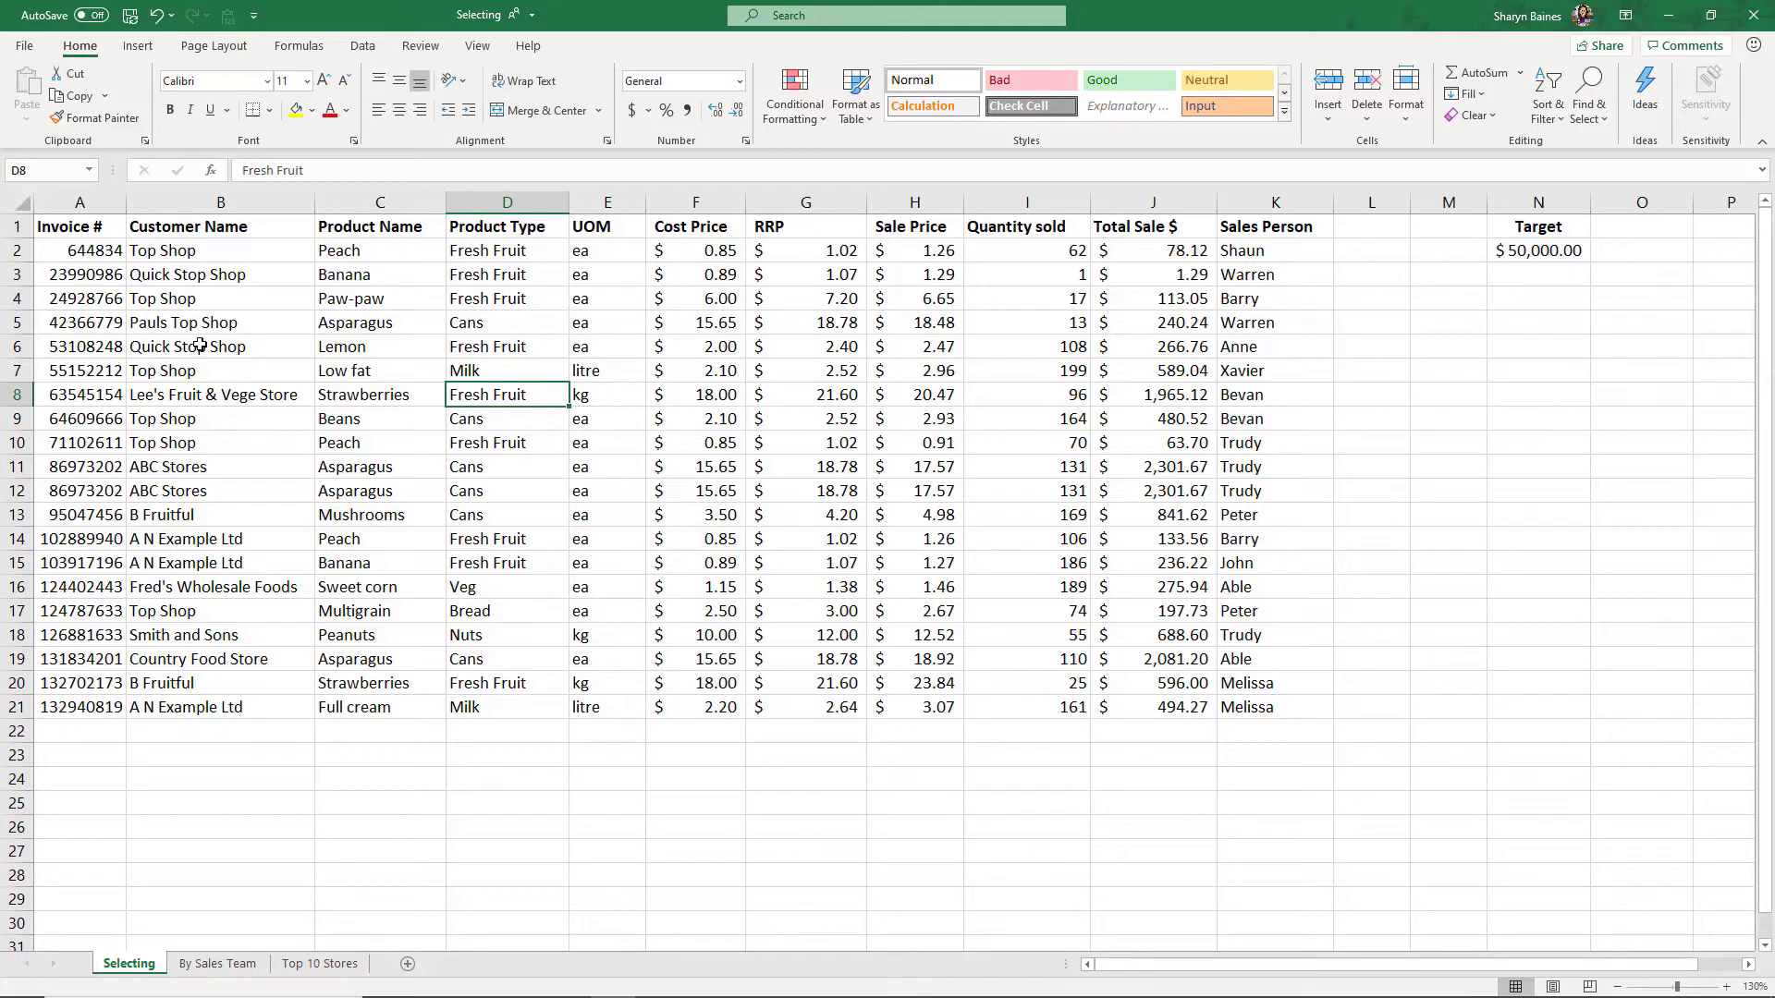
pyautogui.click(104, 252)
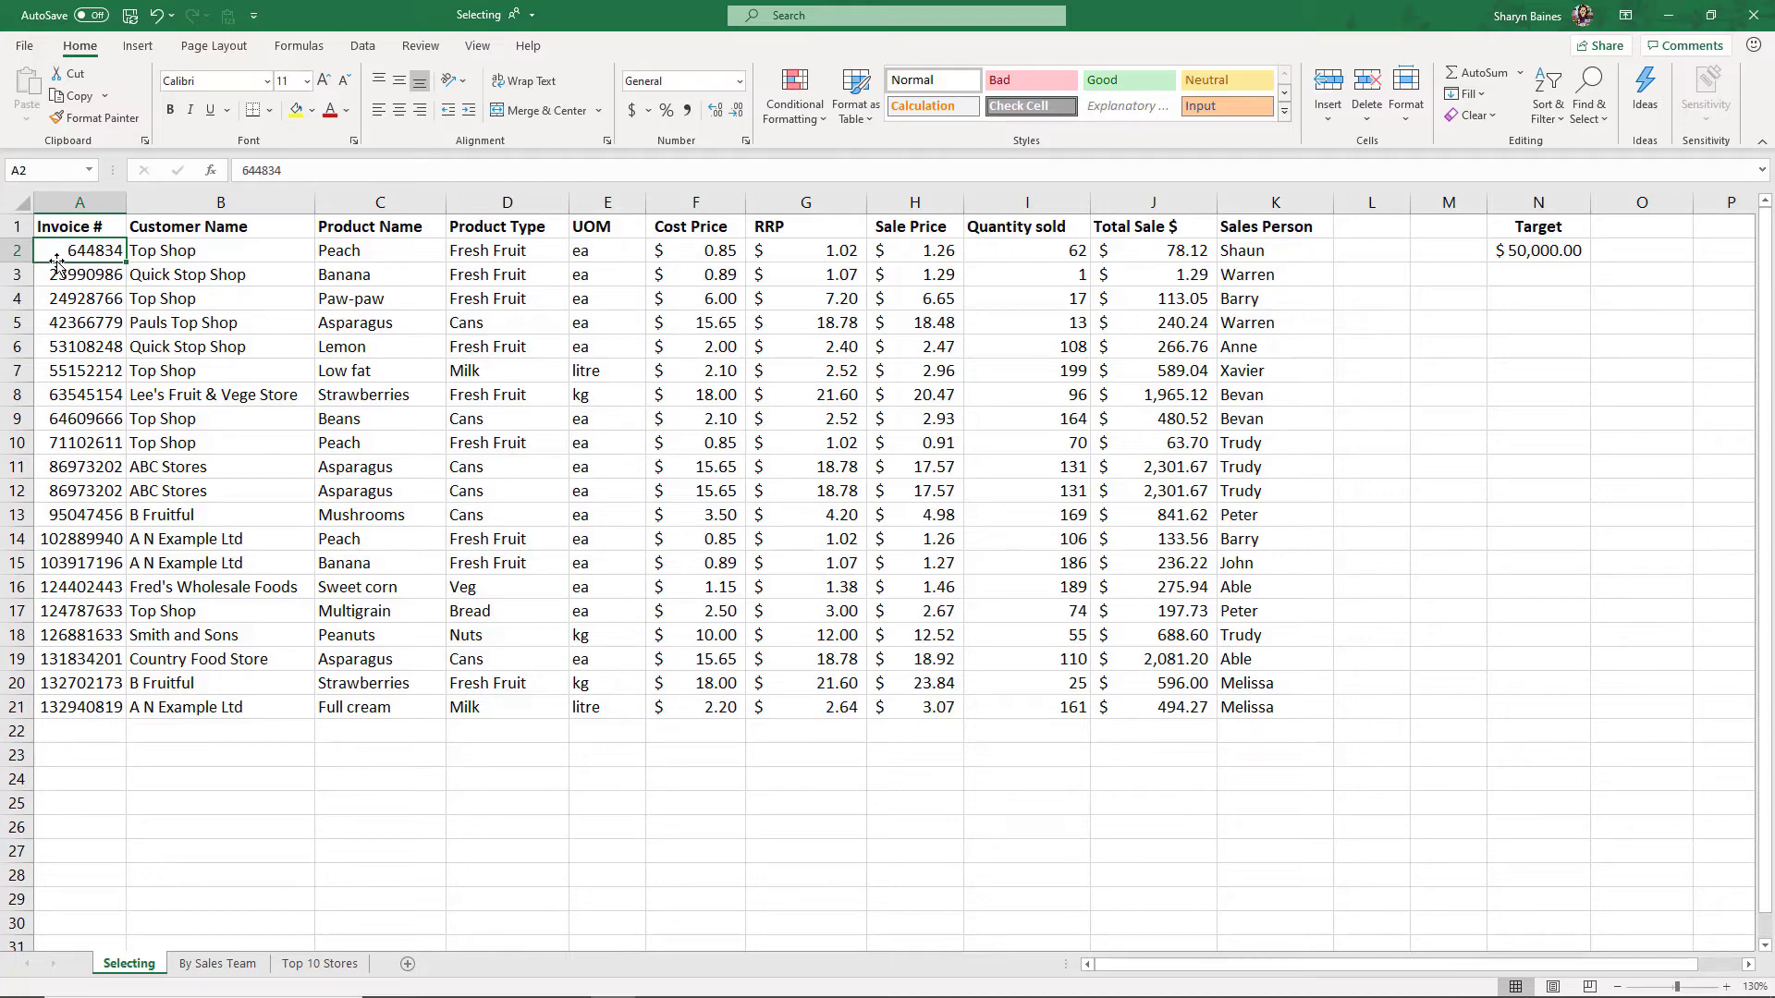
pyautogui.doubleClick(56, 263)
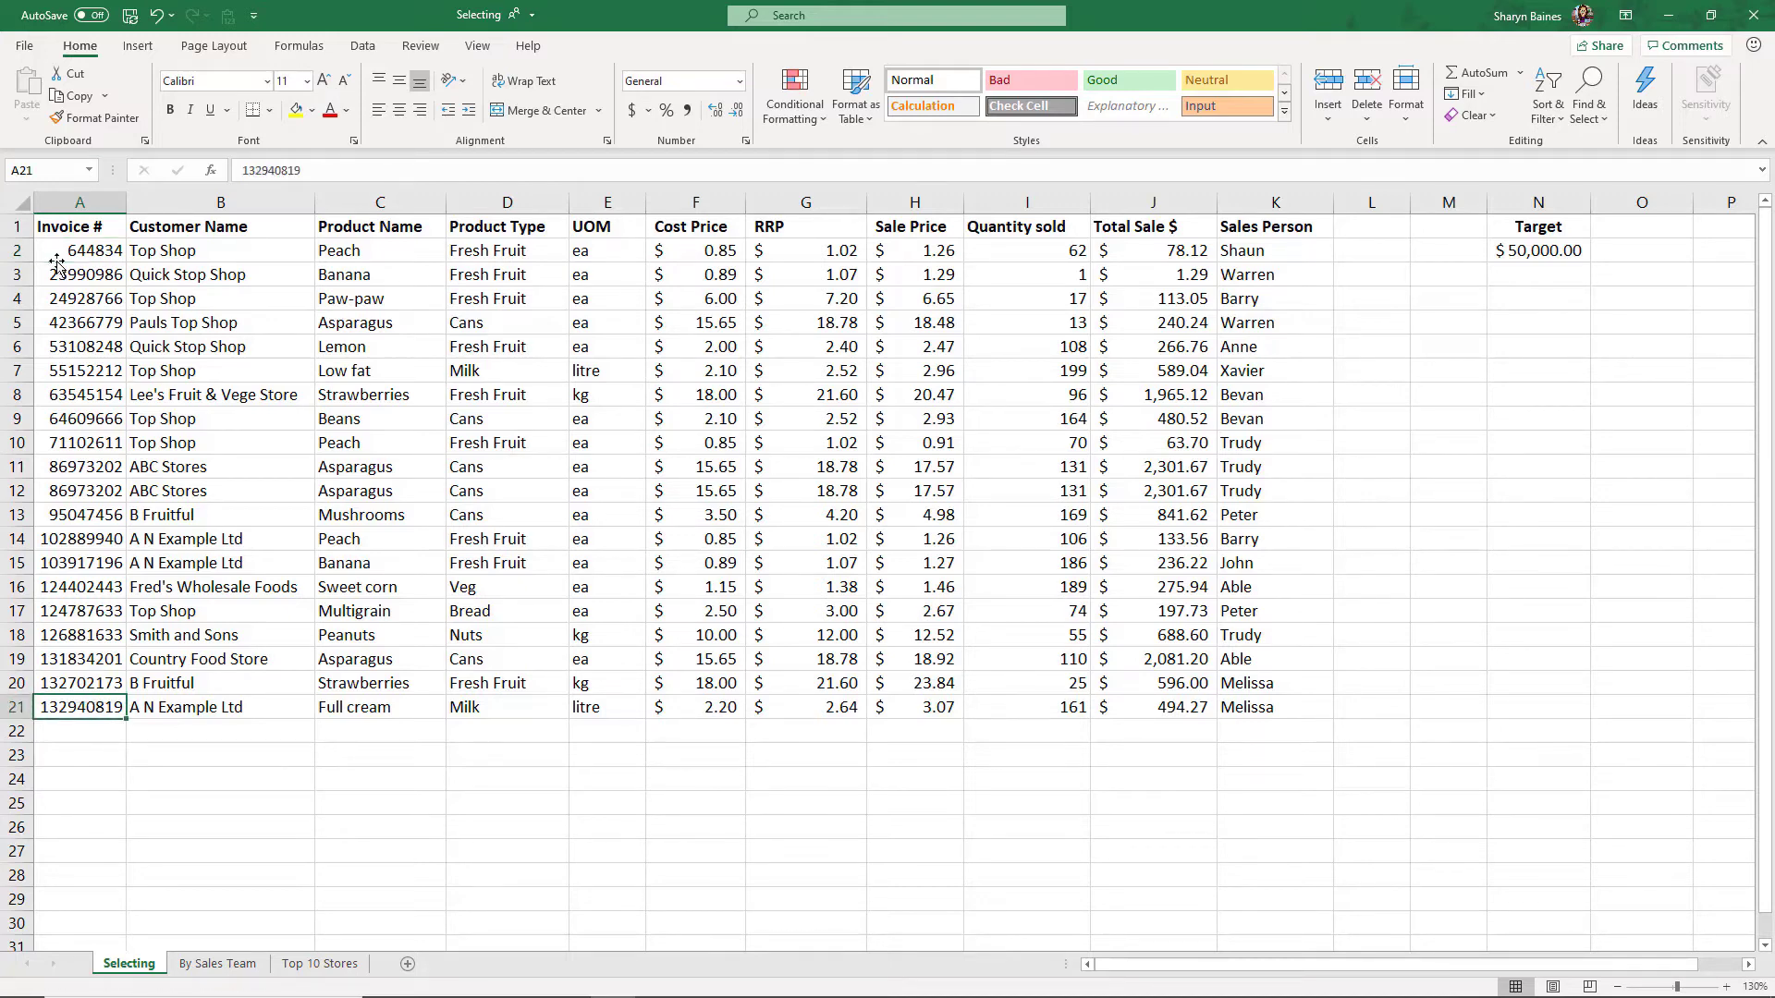
pyautogui.doubleClick(62, 695)
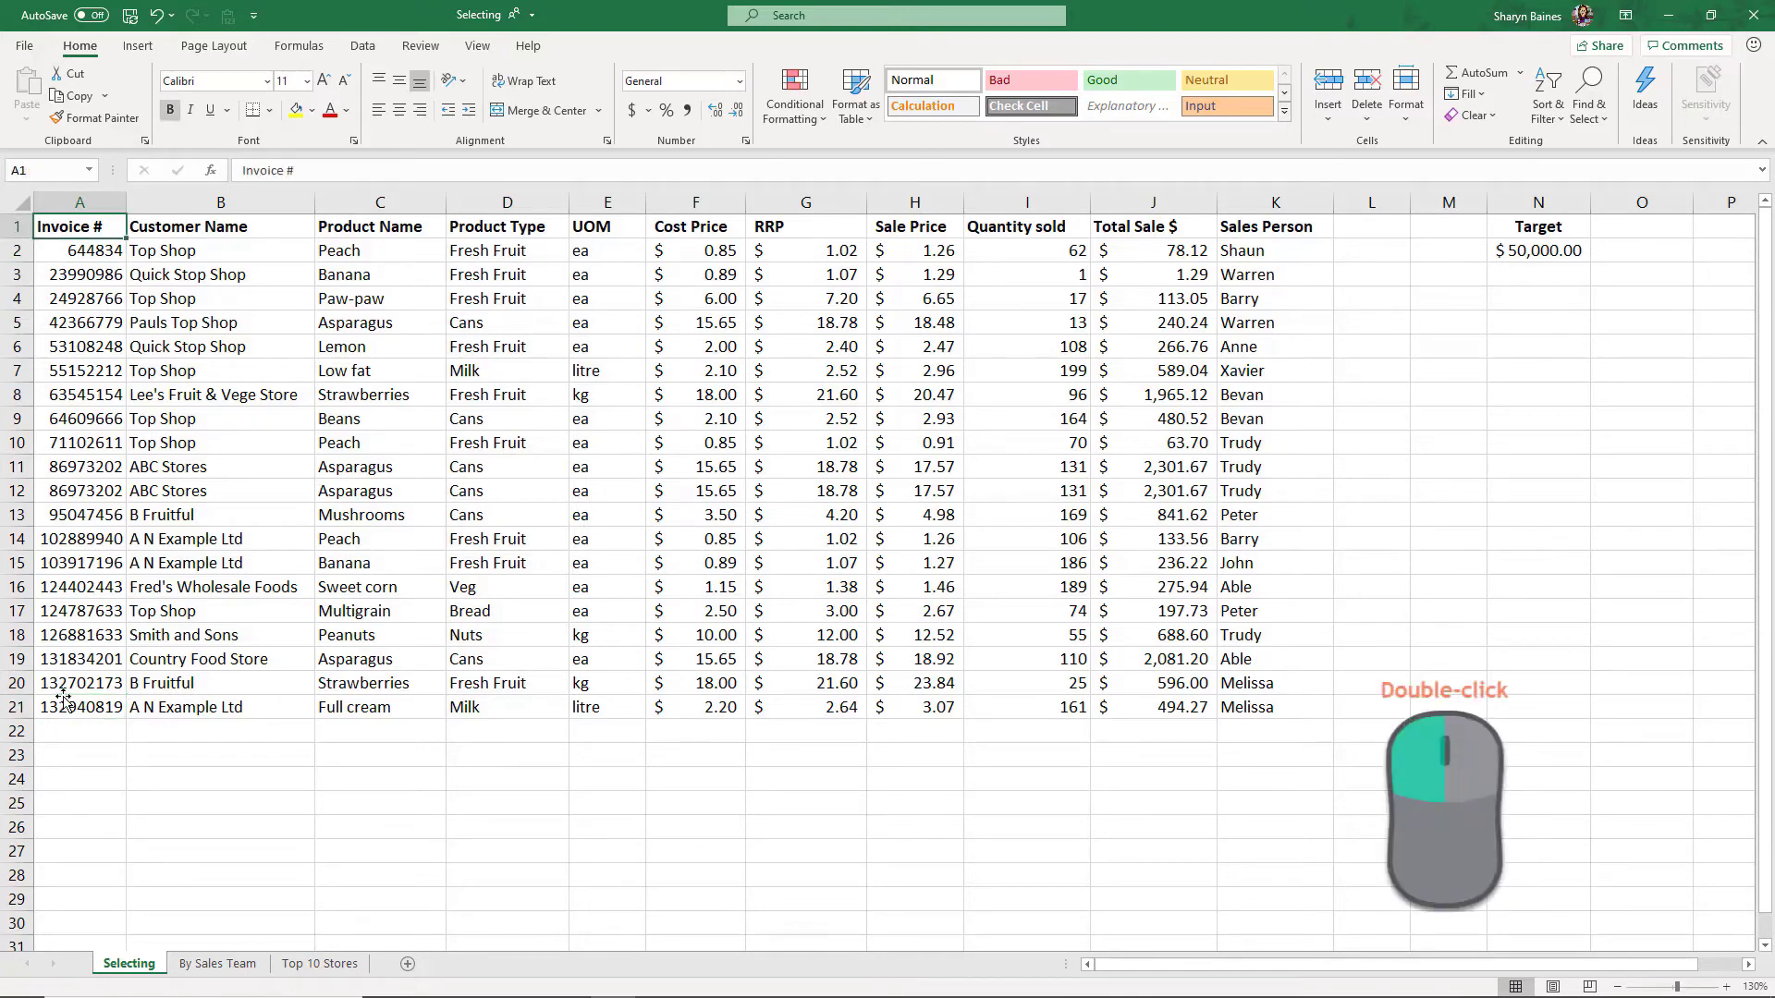
pyautogui.doubleClick(84, 239)
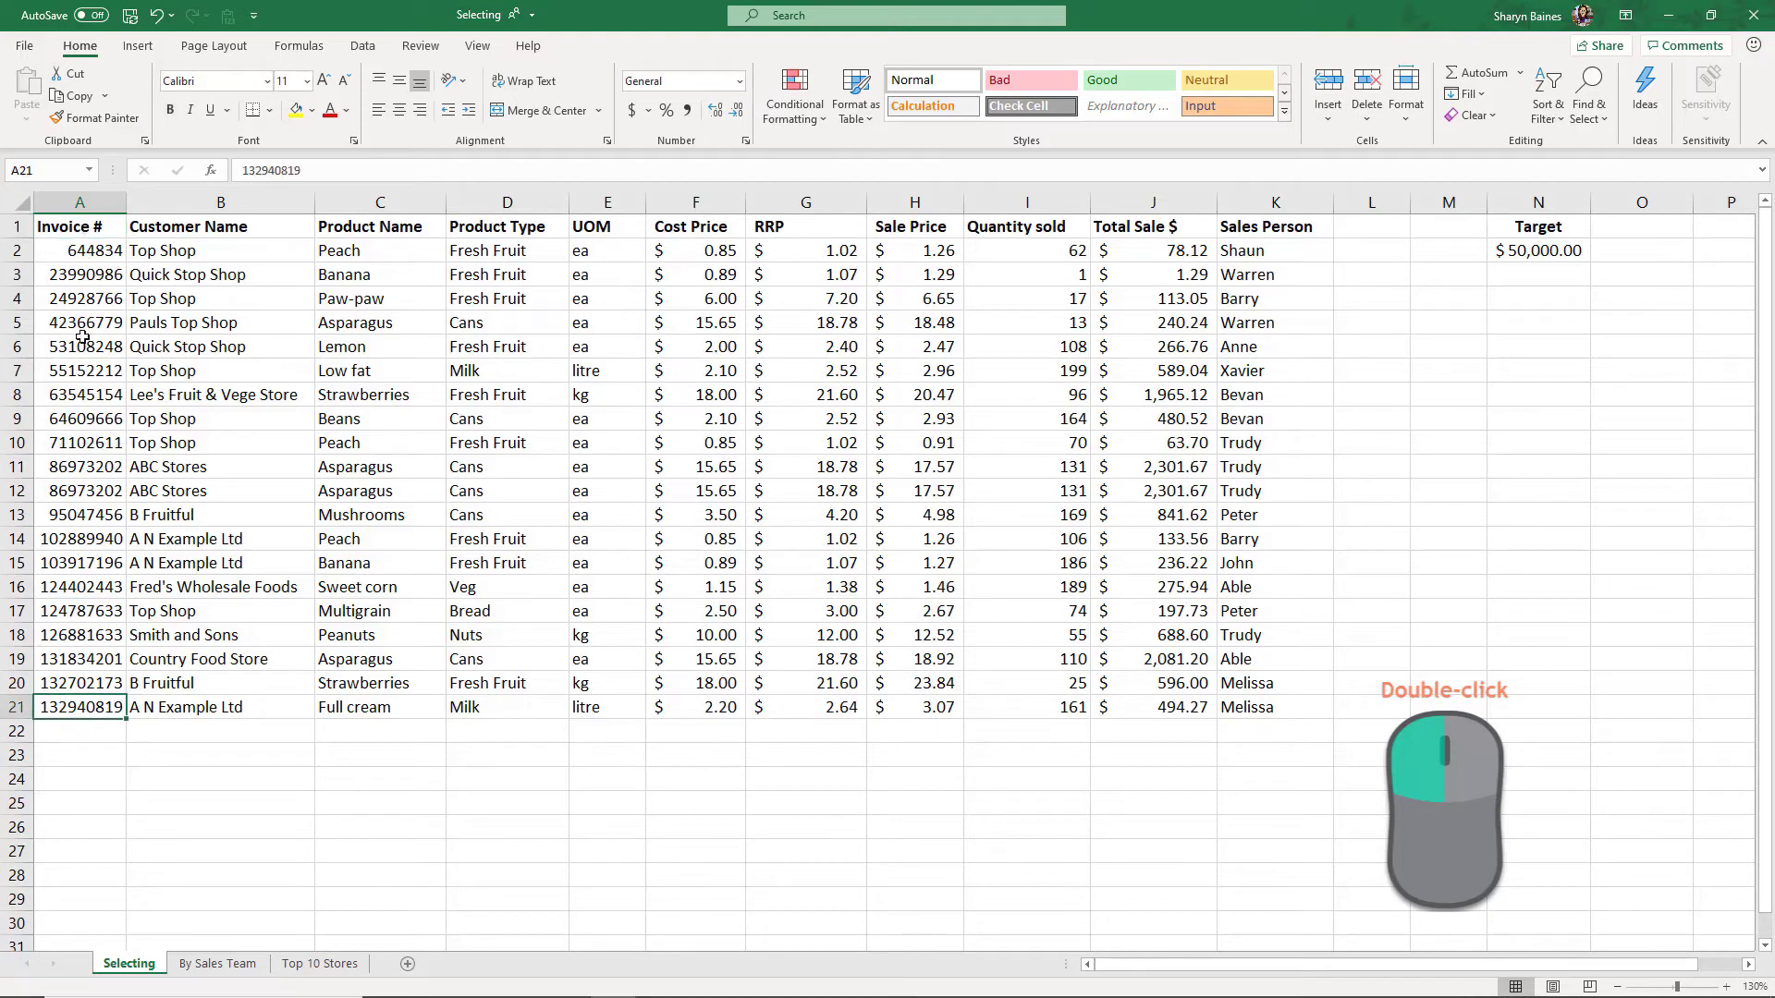
pyautogui.doubleClick(81, 695)
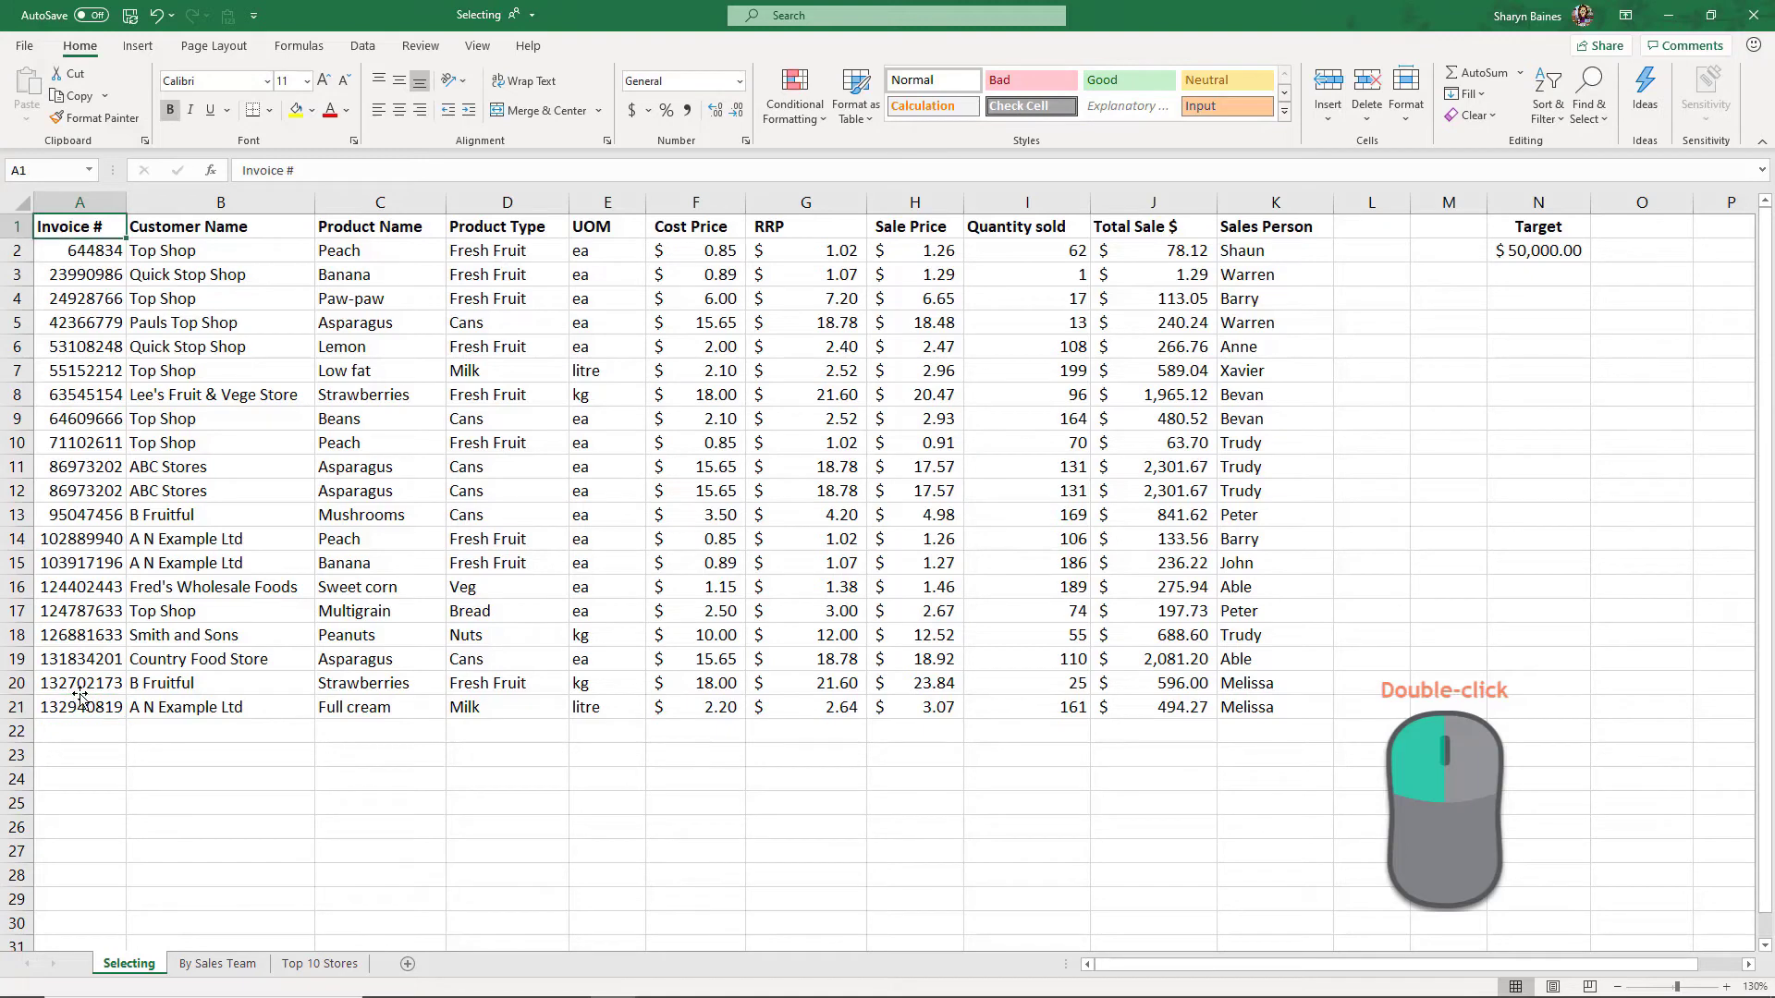
pyautogui.doubleClick(125, 226)
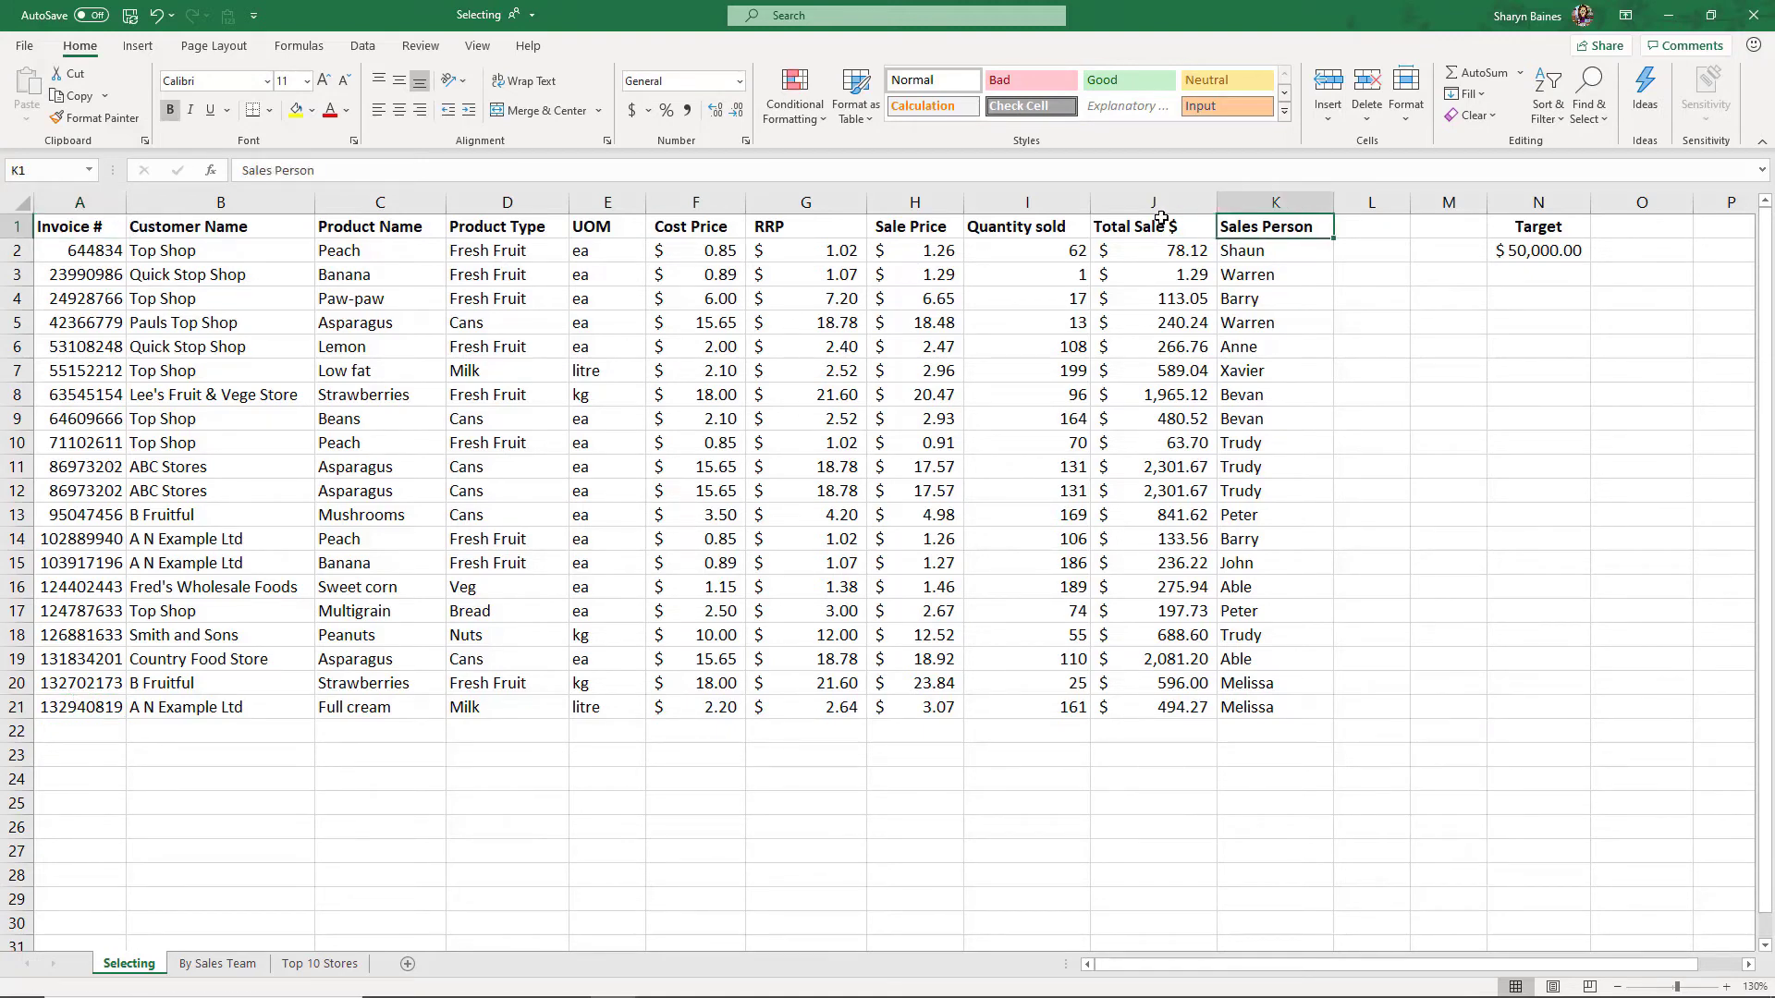
pyautogui.doubleClick(1219, 225)
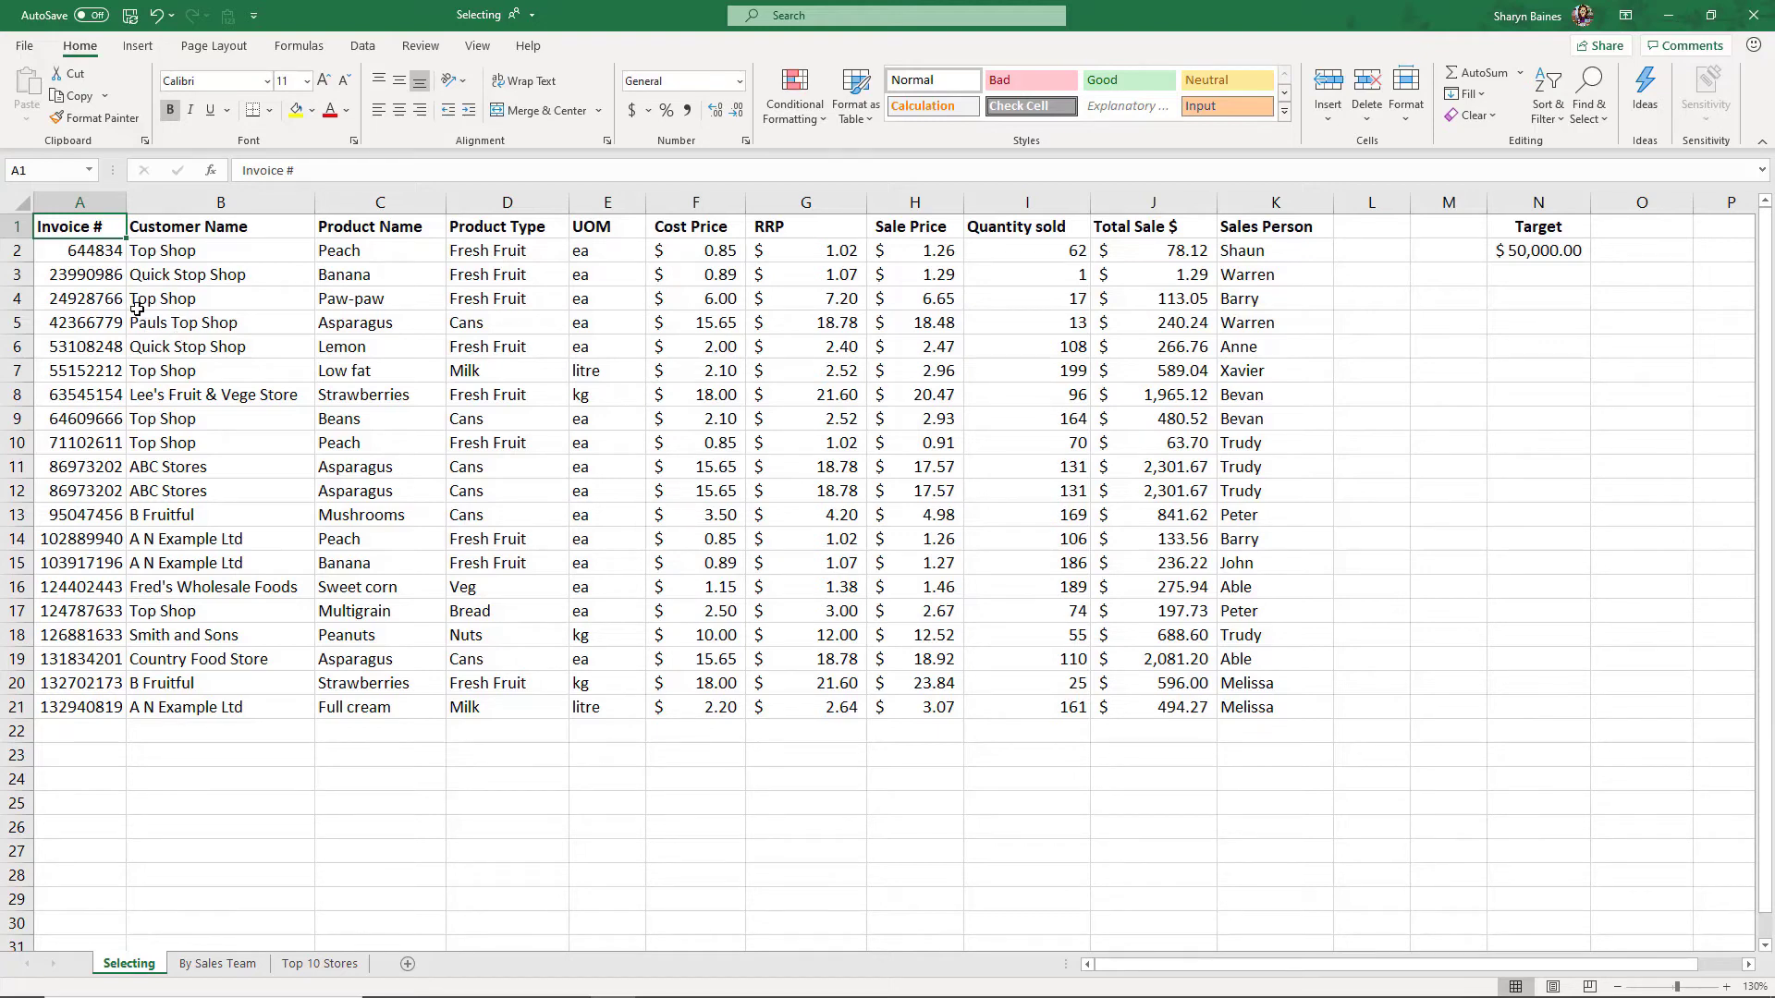
pyautogui.keyDown('shift'); pyautogui.doubleClick(101, 241); pyautogui.keyUp('shift')
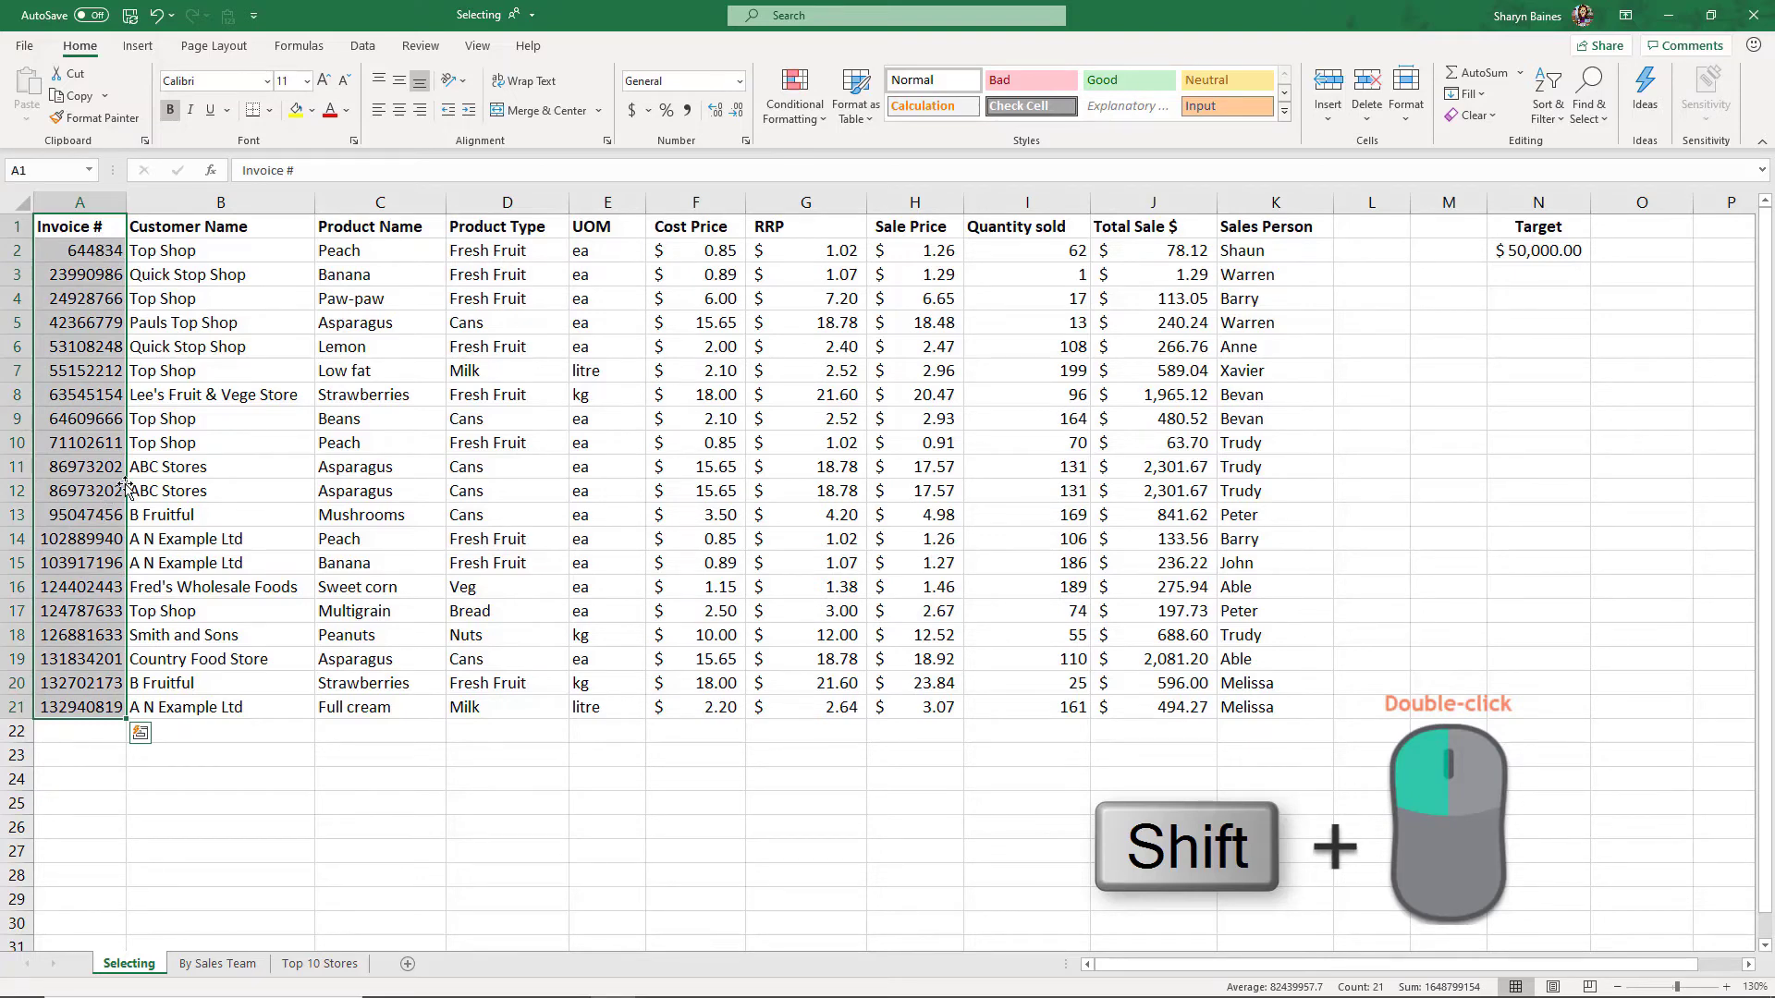
pyautogui.keyDown('shift'); pyautogui.doubleClick(126, 487); pyautogui.keyUp('shift')
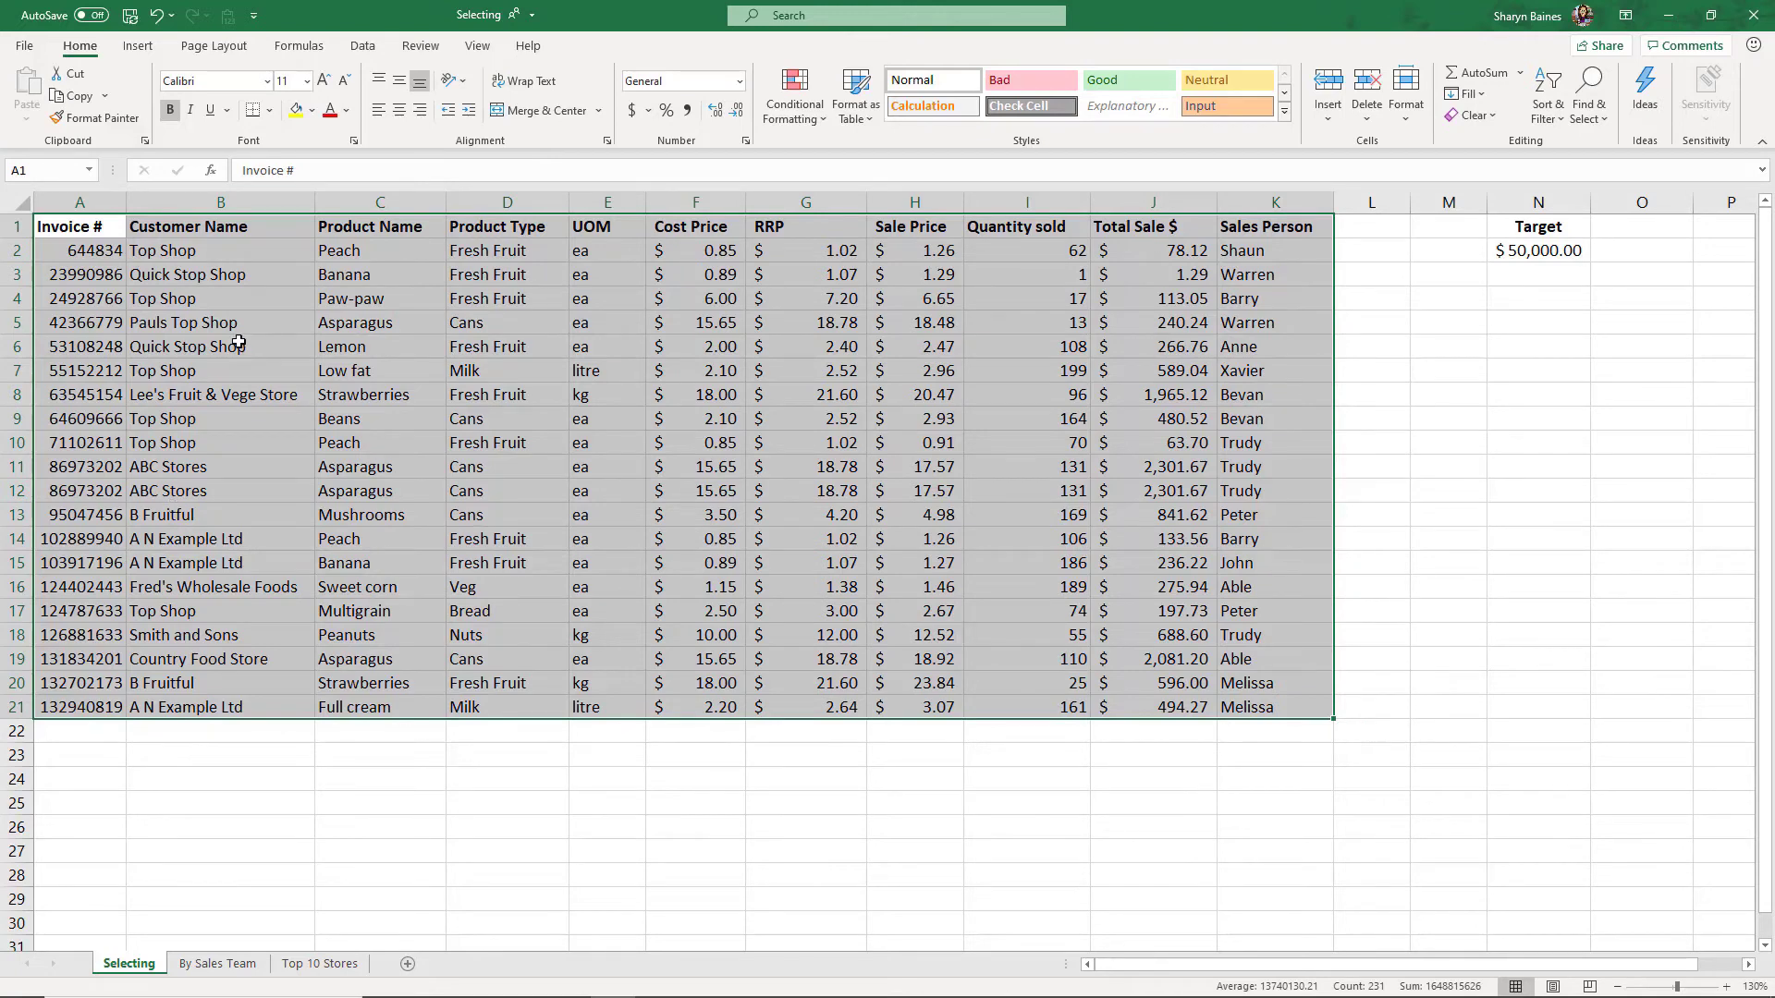
pyautogui.click(106, 227)
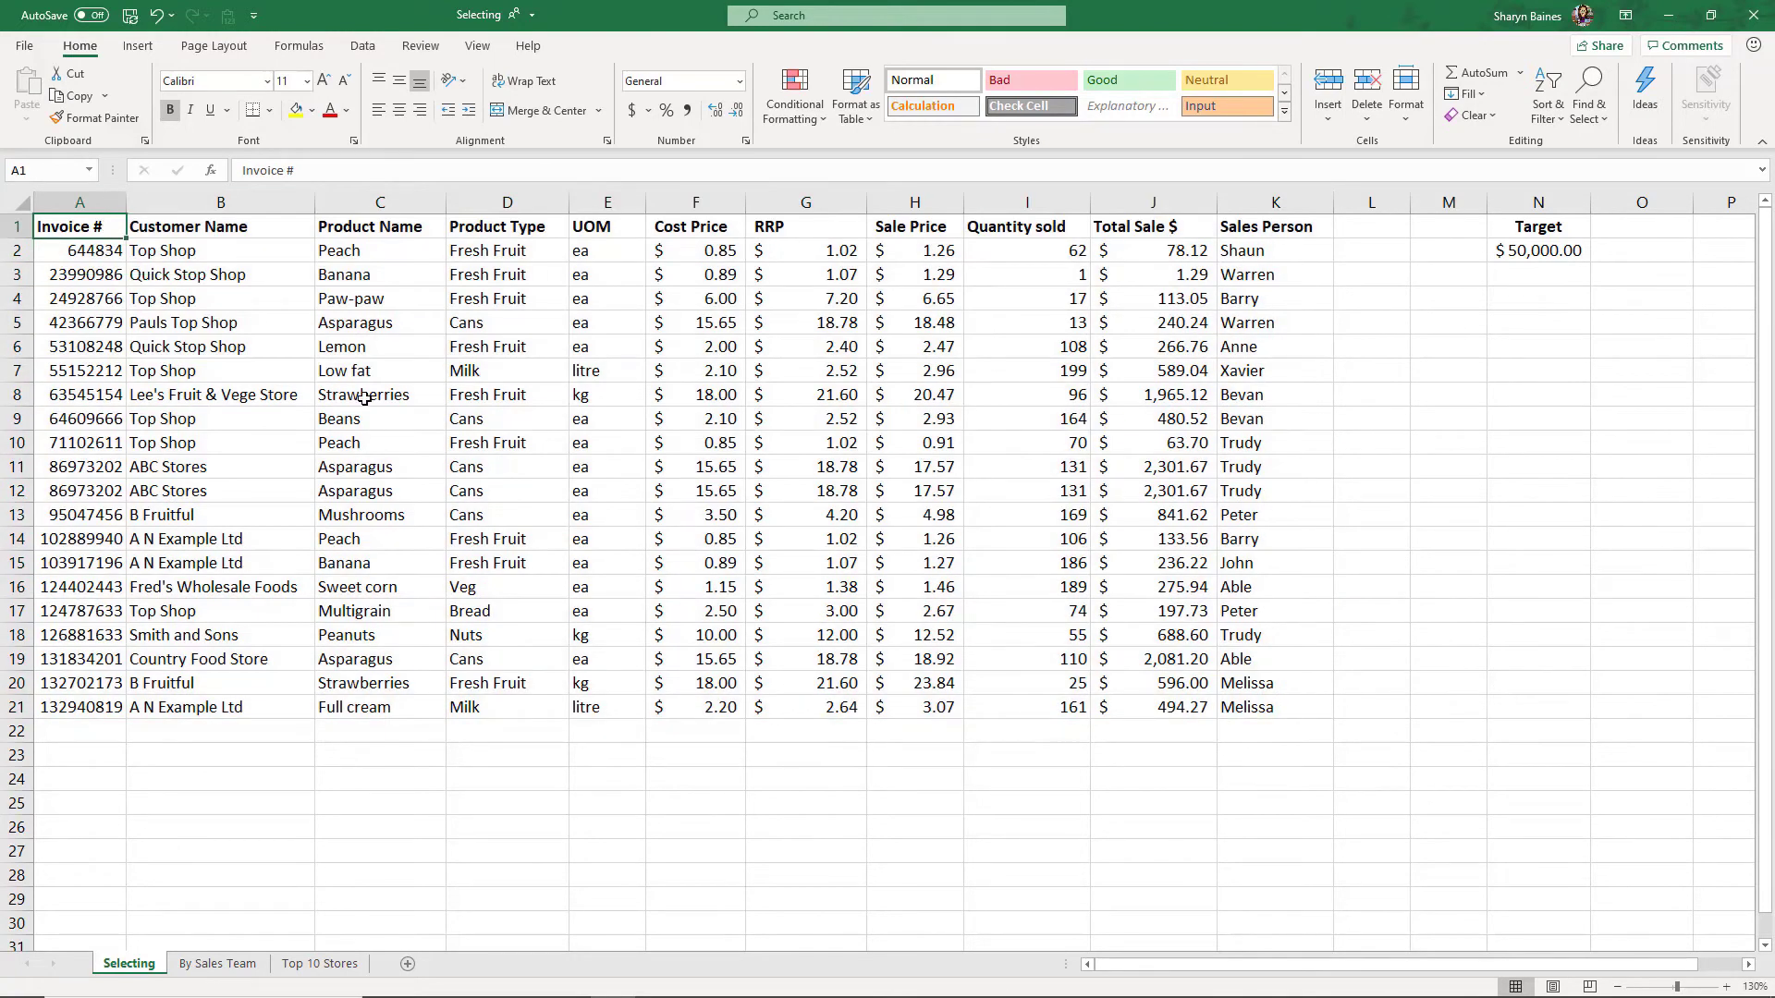
pyautogui.hotkey('ctrl', 'shift', 'Down')
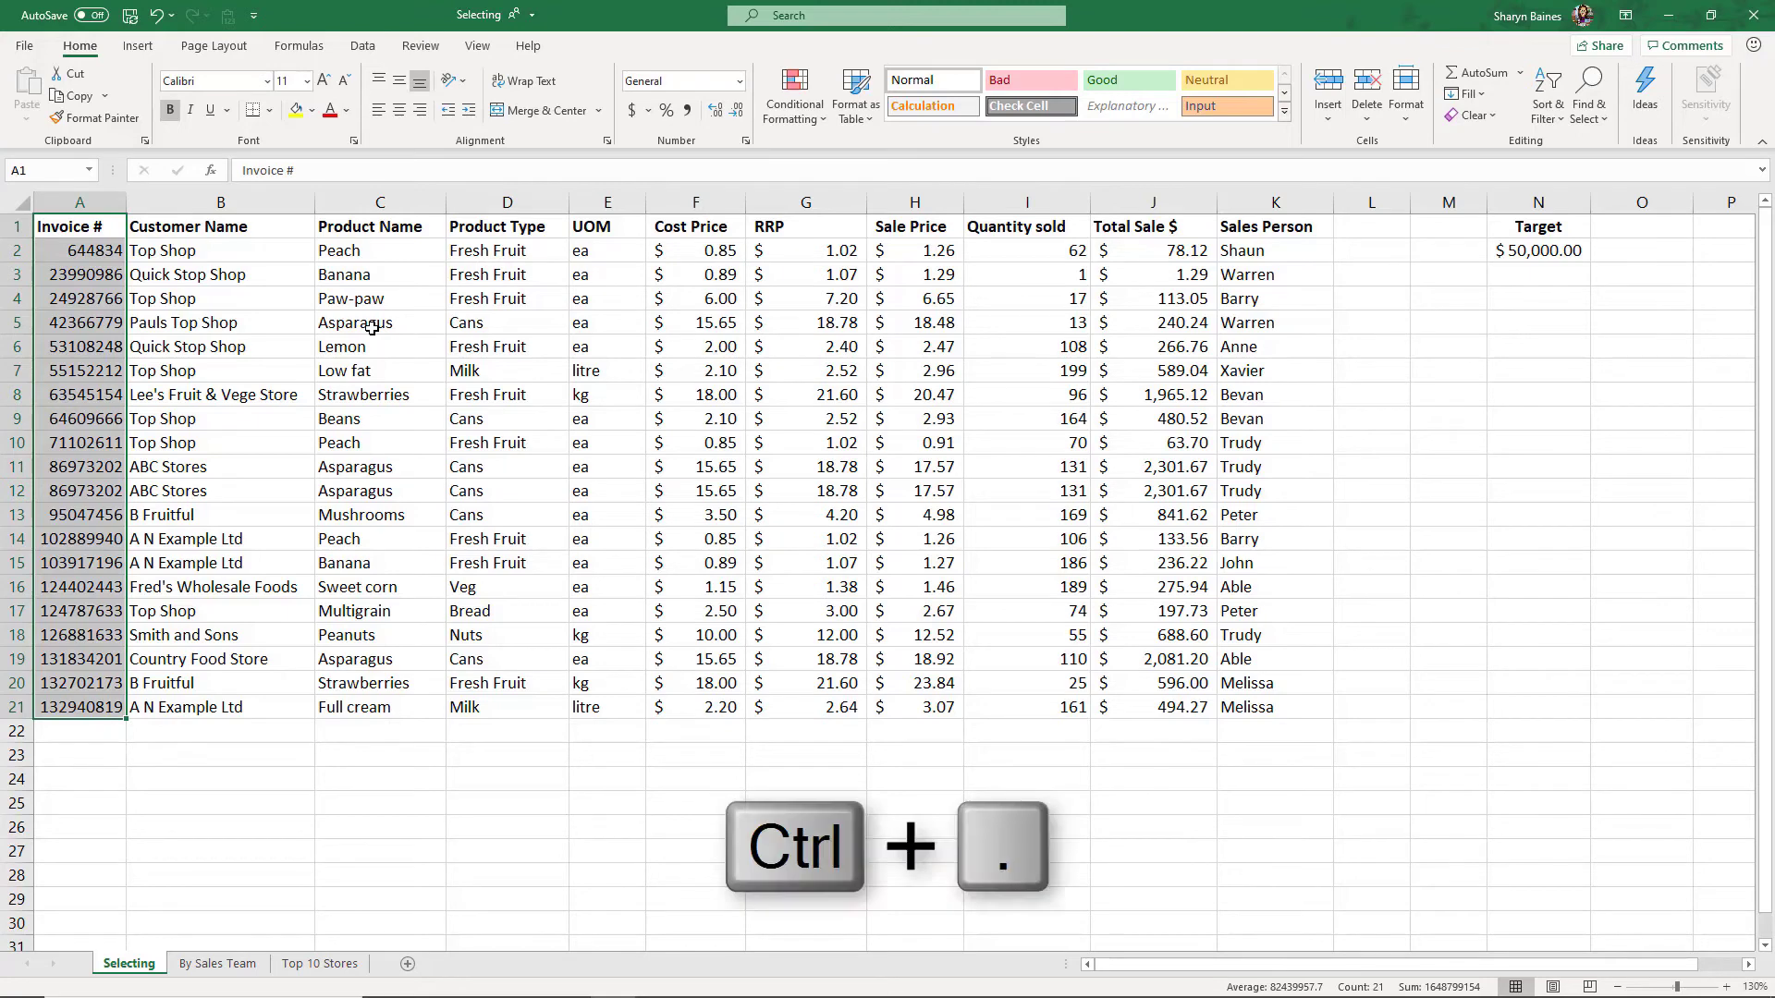
pyautogui.hotkey('ctrl', '.')
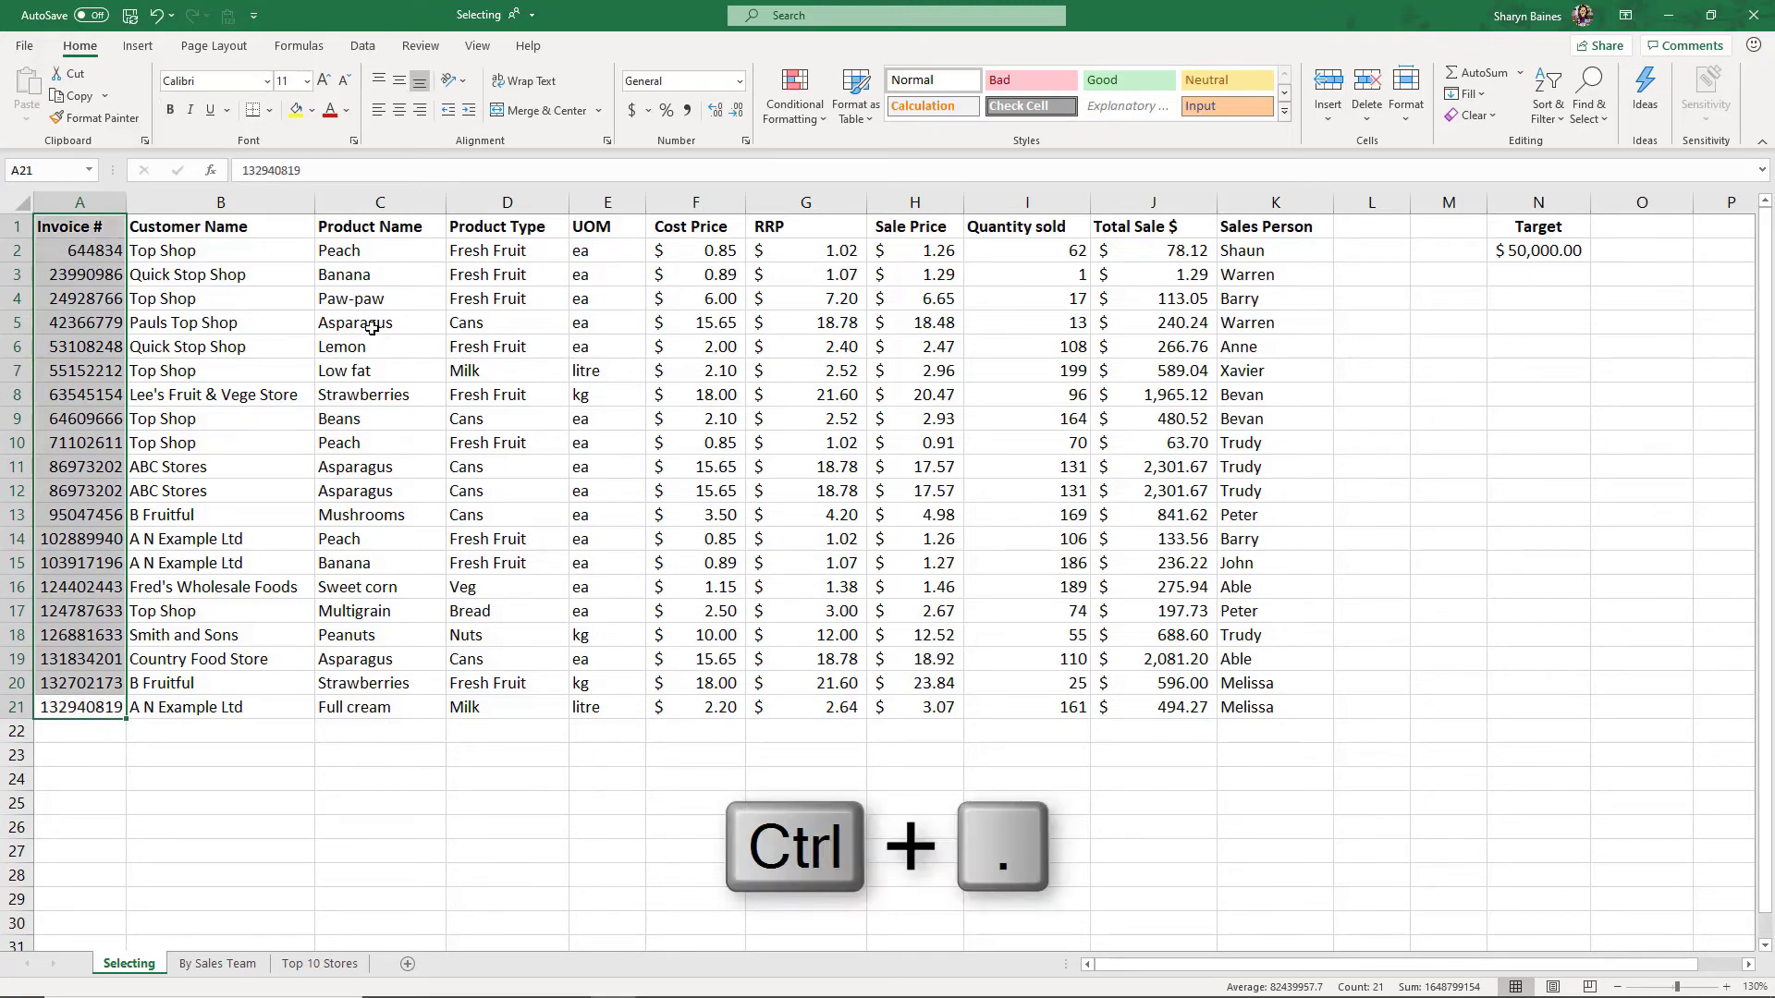
pyautogui.hotkey('ctrl', '.')
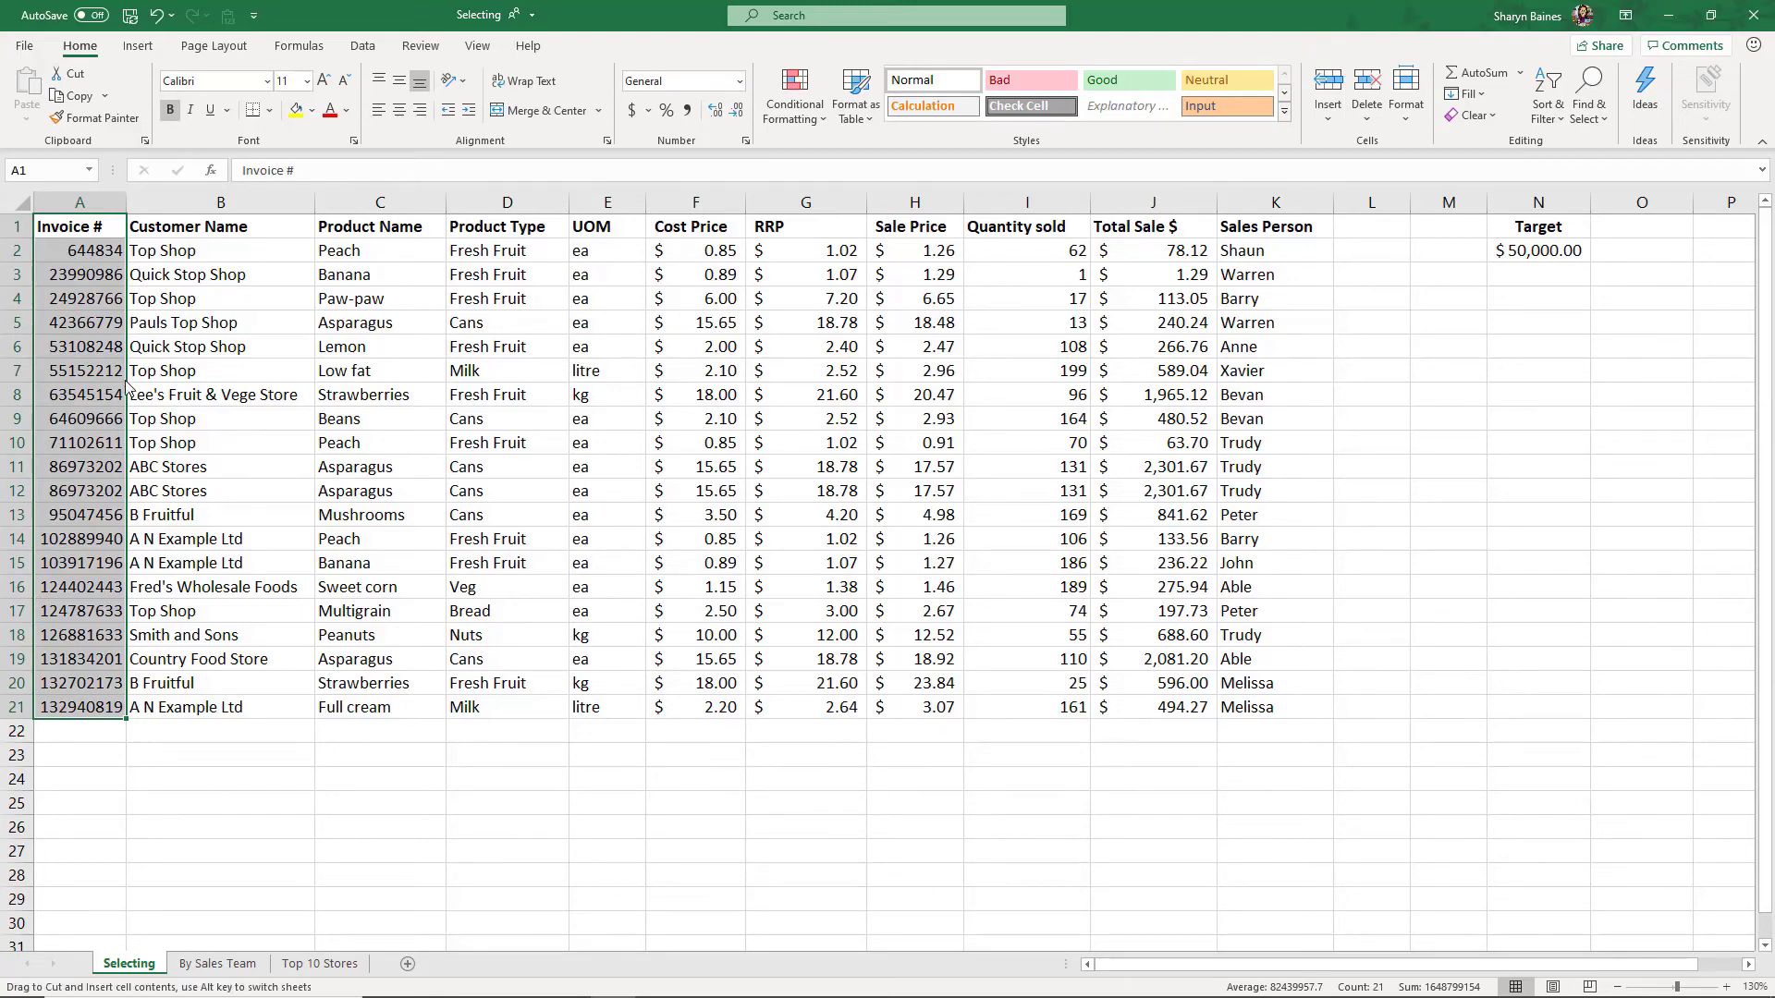
pyautogui.hotkey('ctrl', 'shift', 'Right')
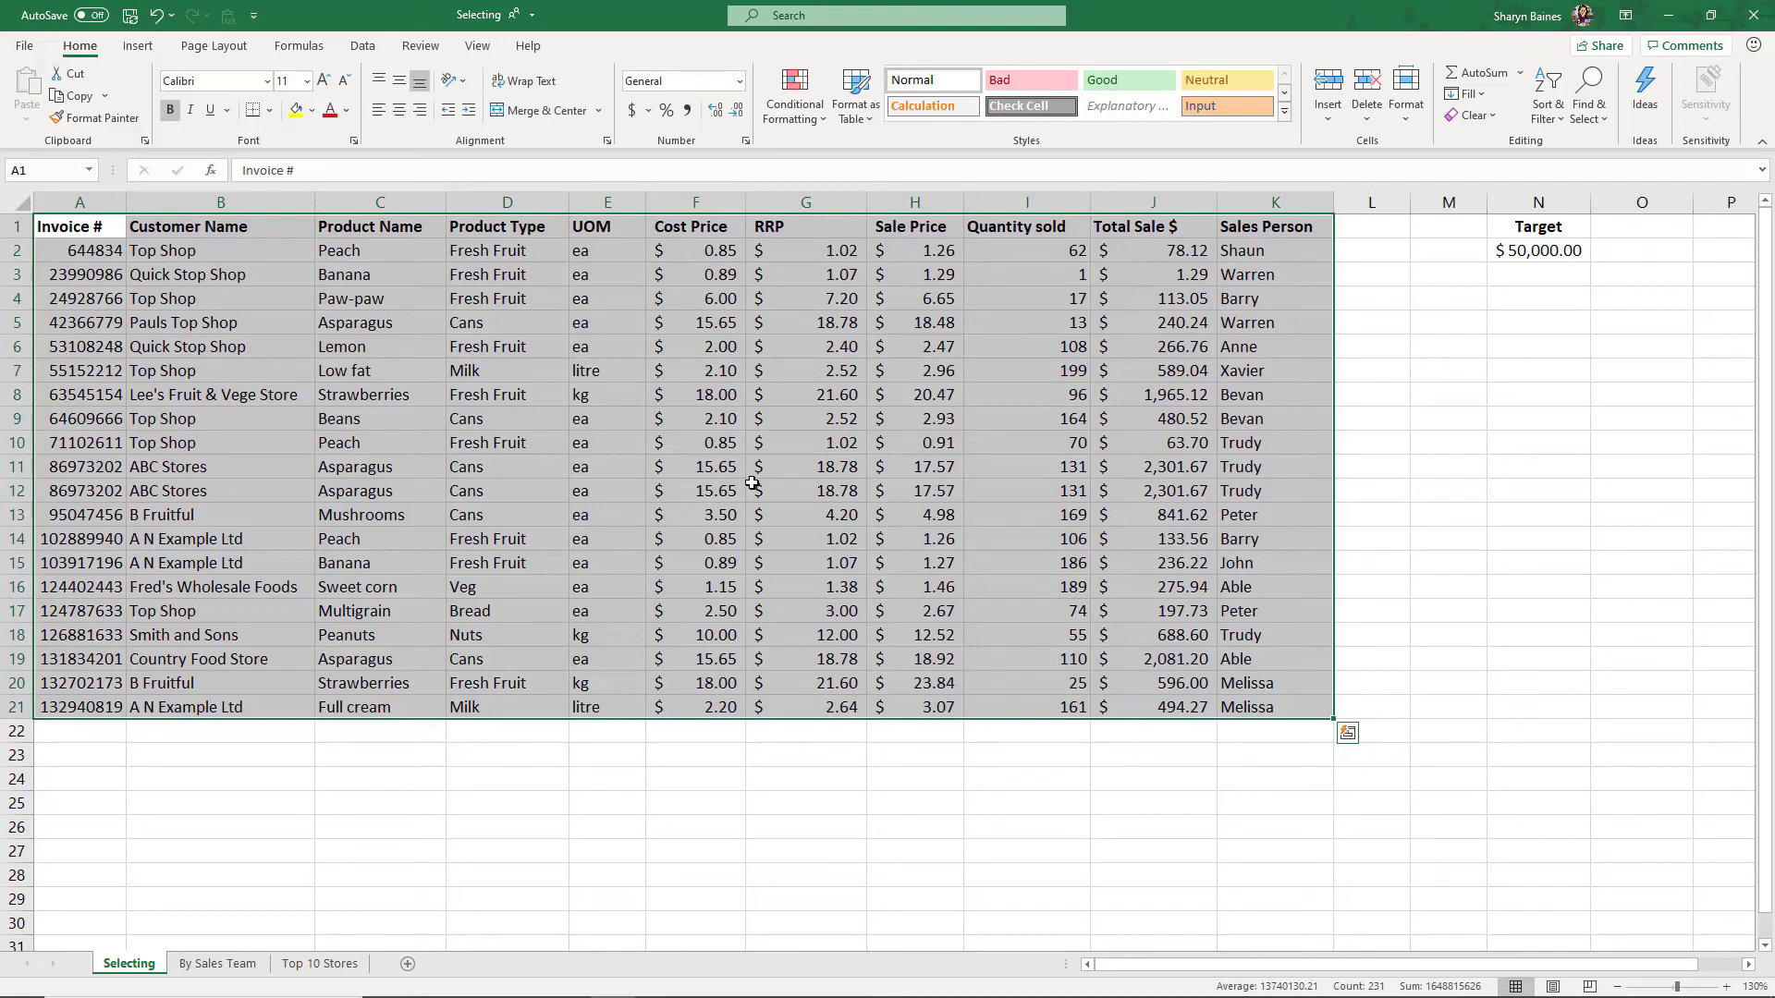
pyautogui.hotkey('ctrl', '.')
pyautogui.hotkey('ctrl', '.')
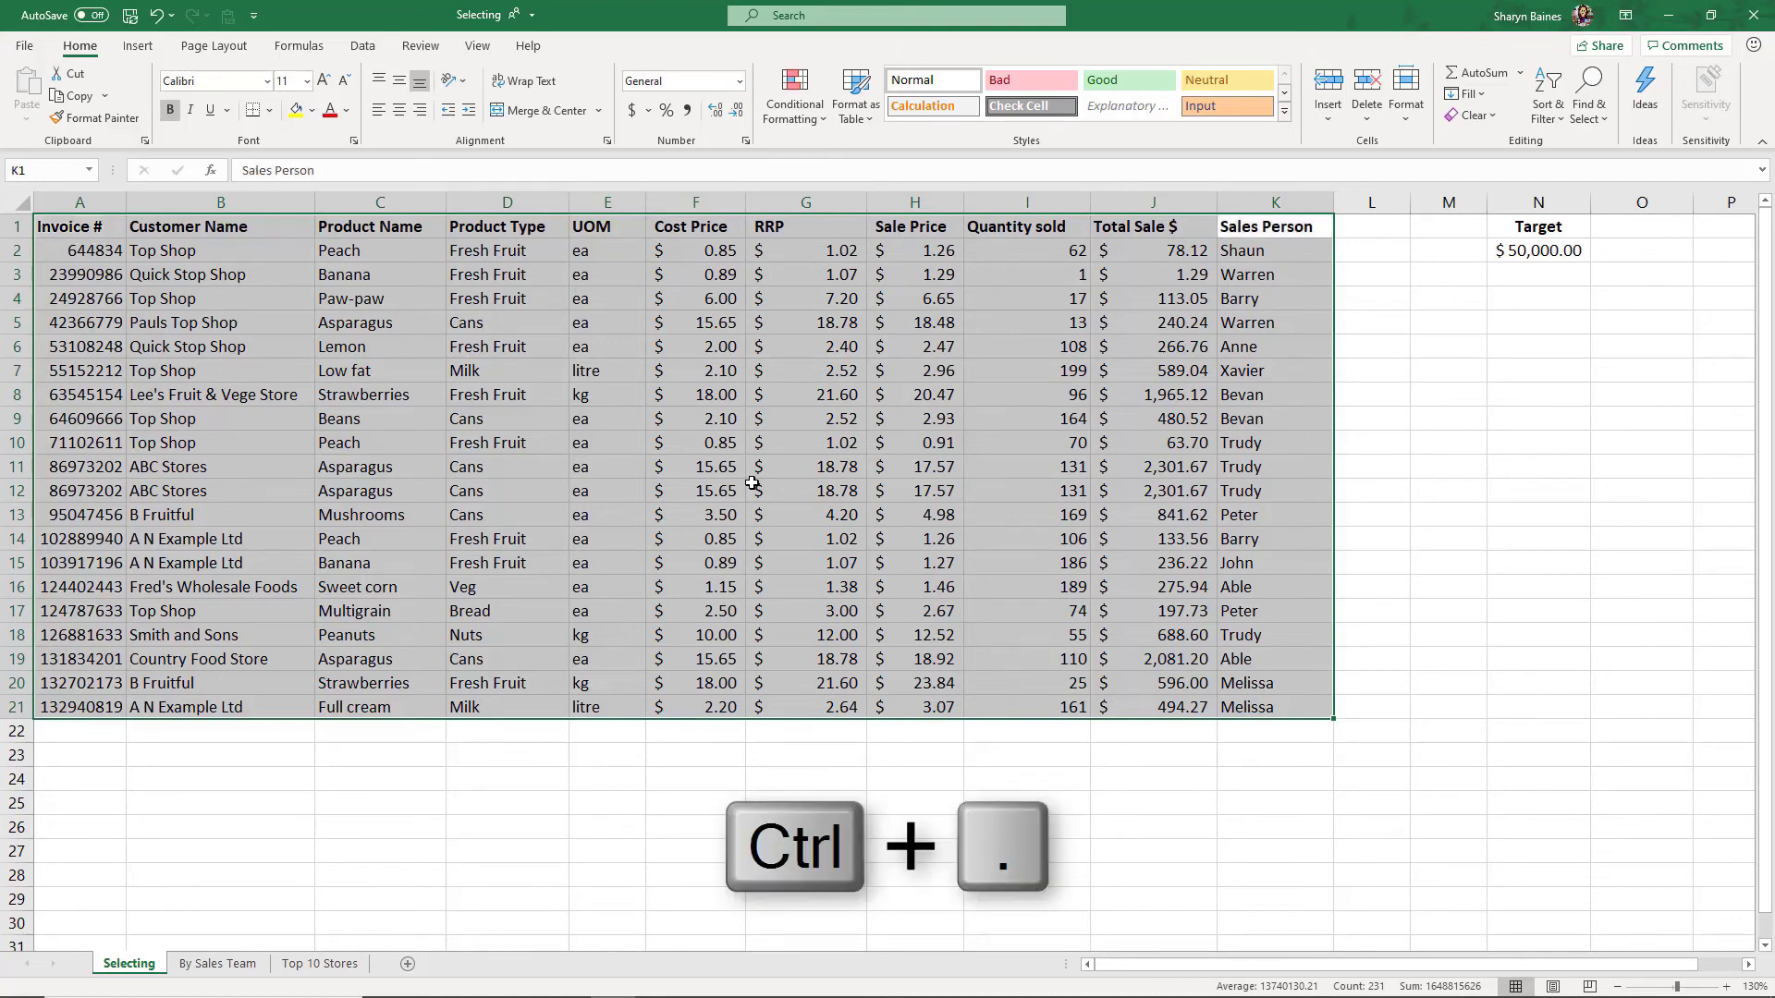
pyautogui.hotkey('ctrl', '.')
pyautogui.hotkey('ctrl', '.')
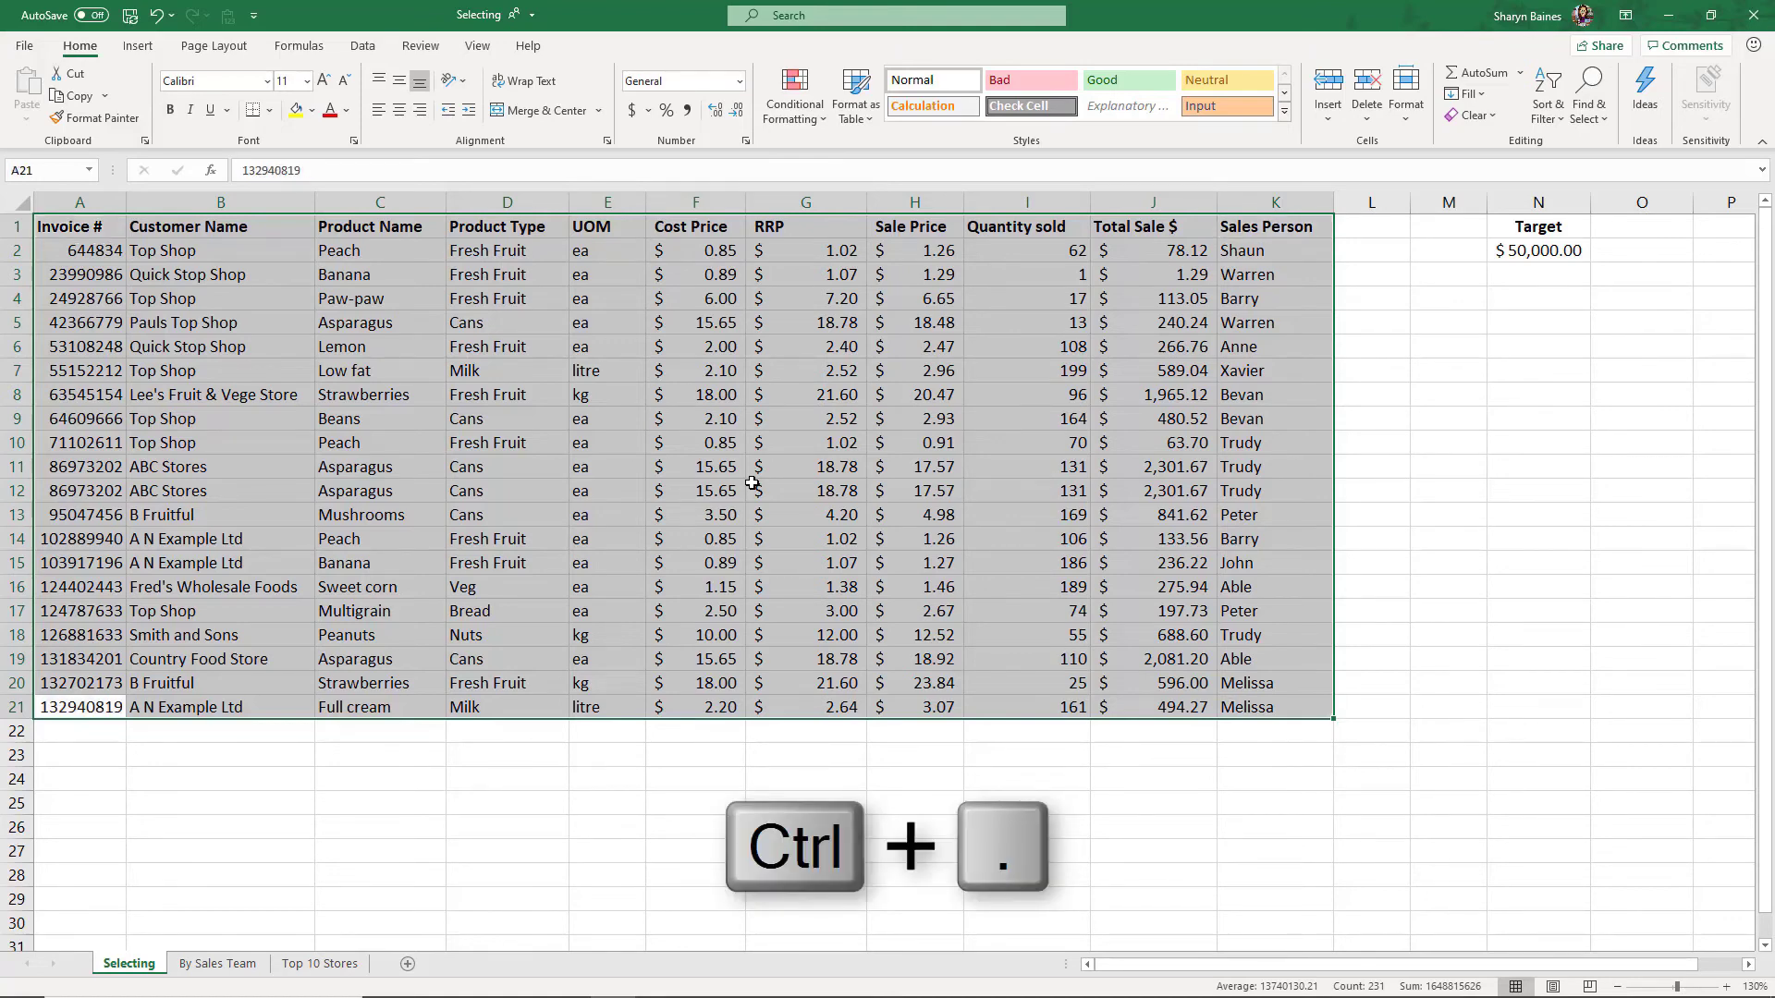
pyautogui.hotkey('ctrl', '.')
pyautogui.hotkey('ctrl', '.')
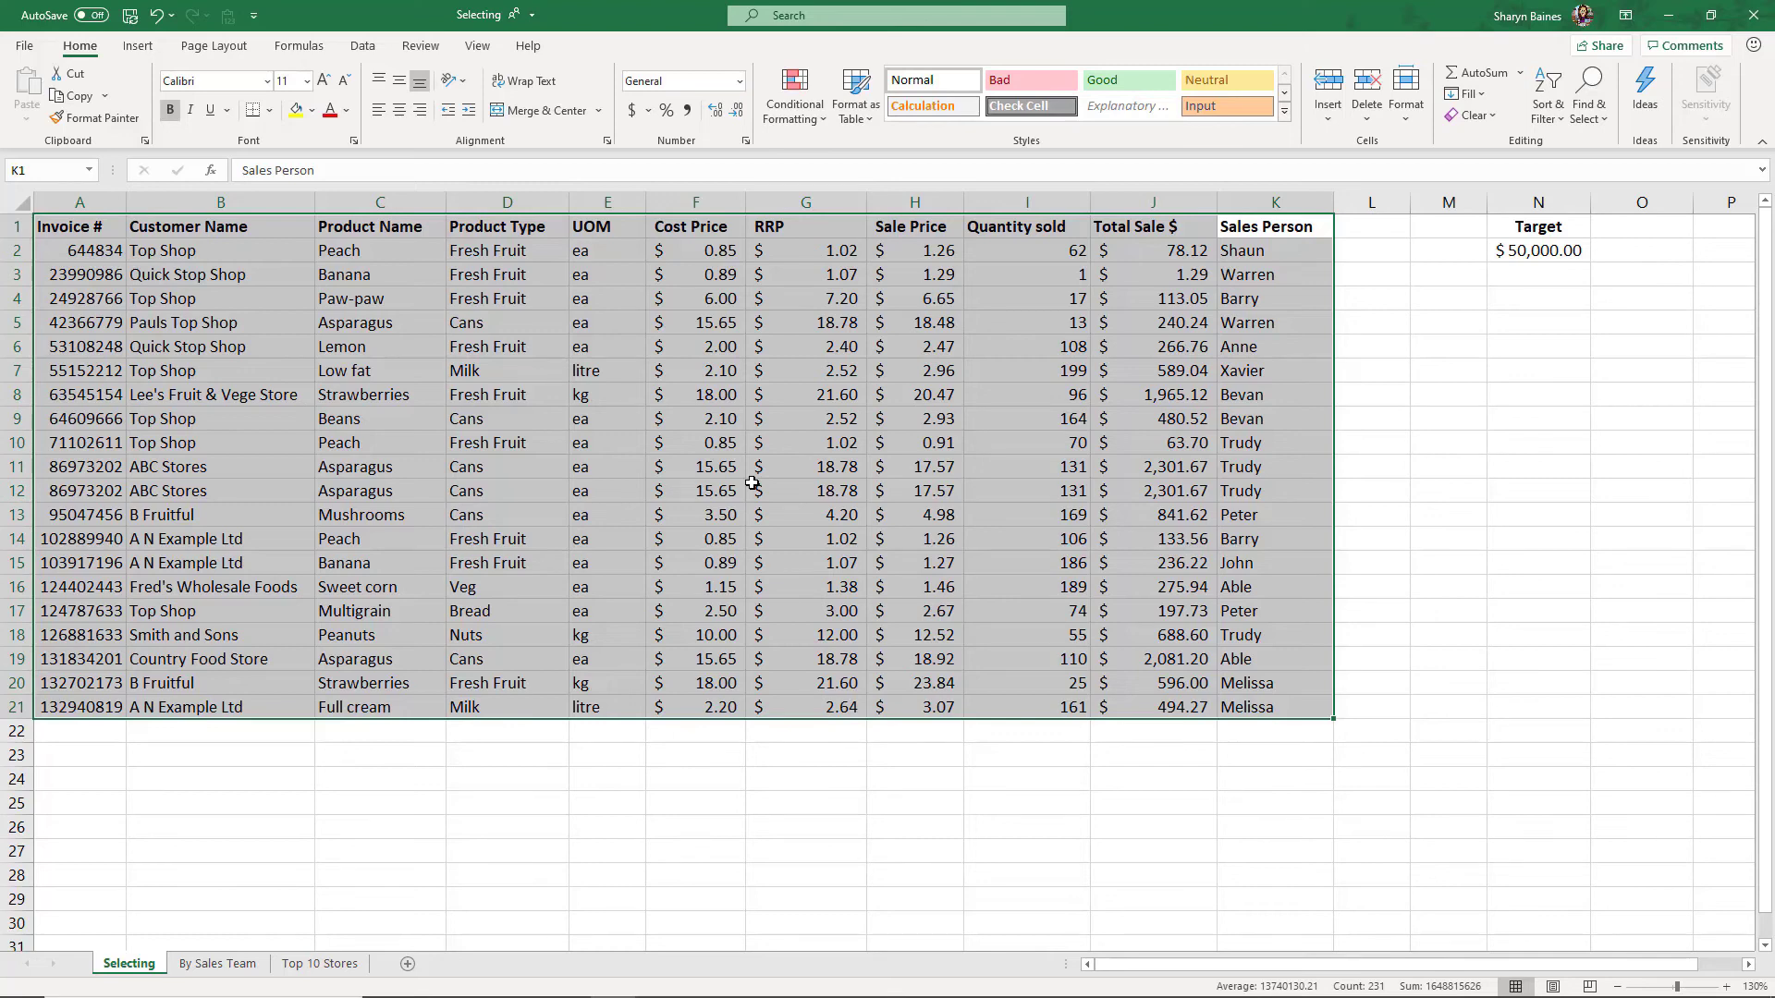
pyautogui.click(716, 473)
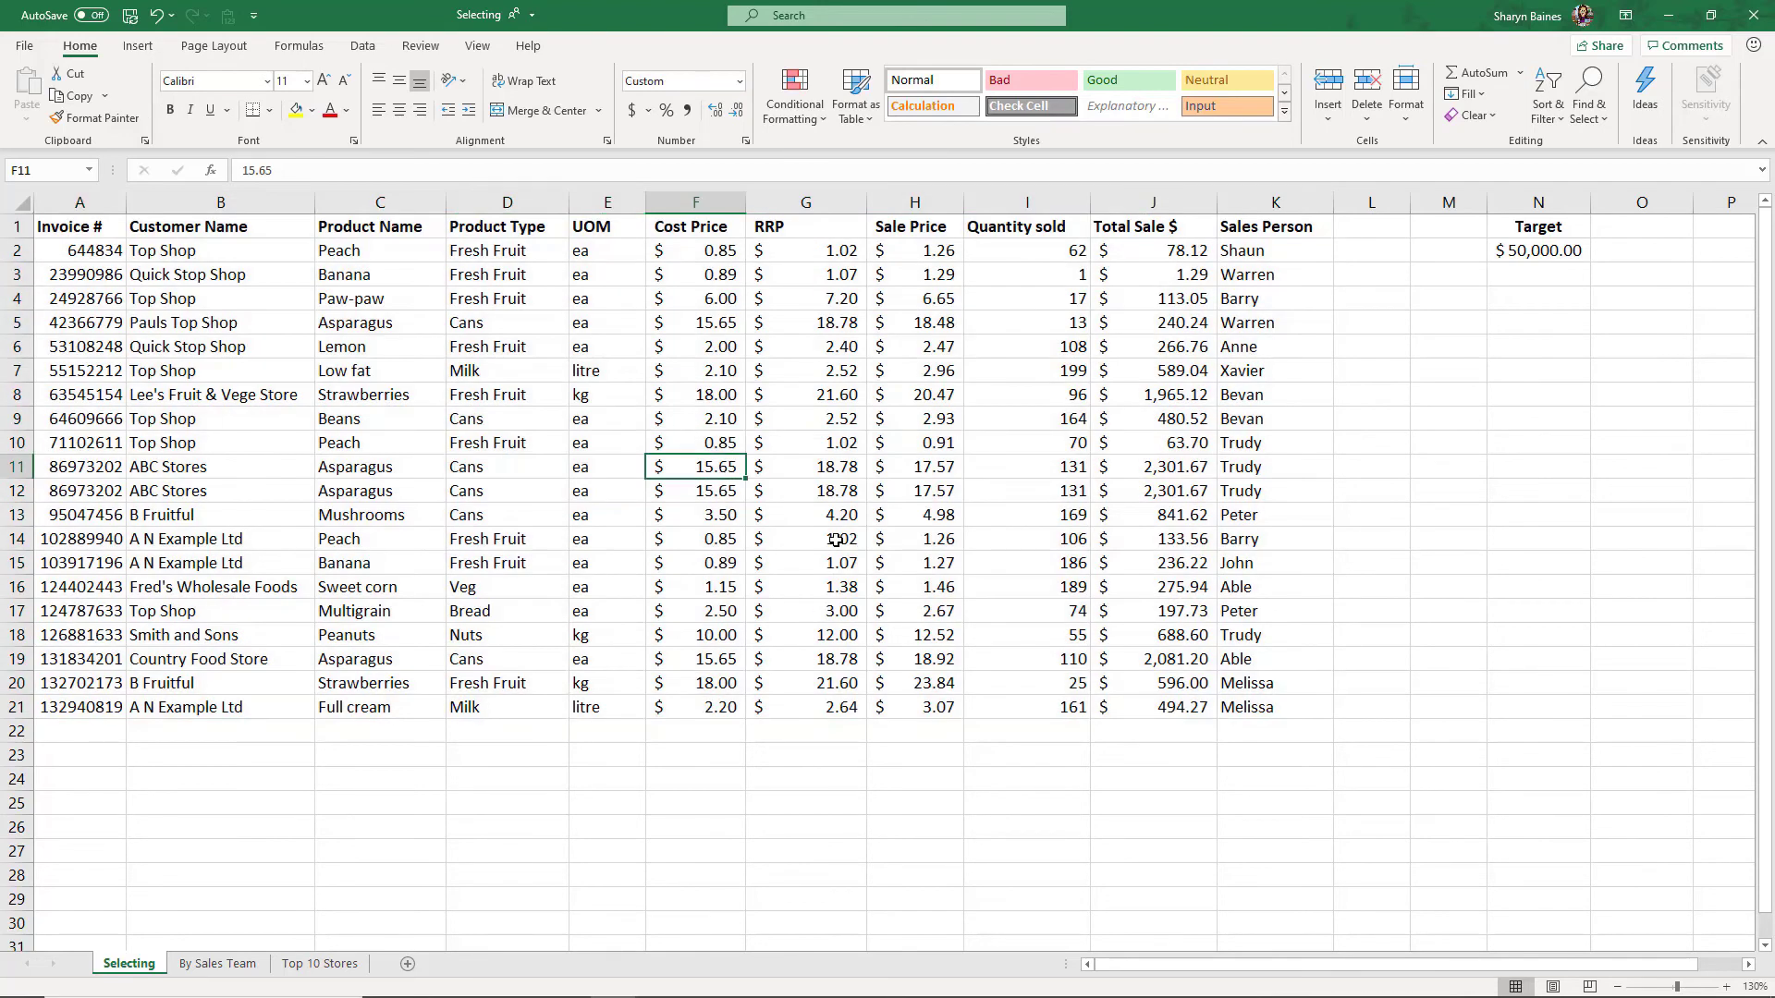